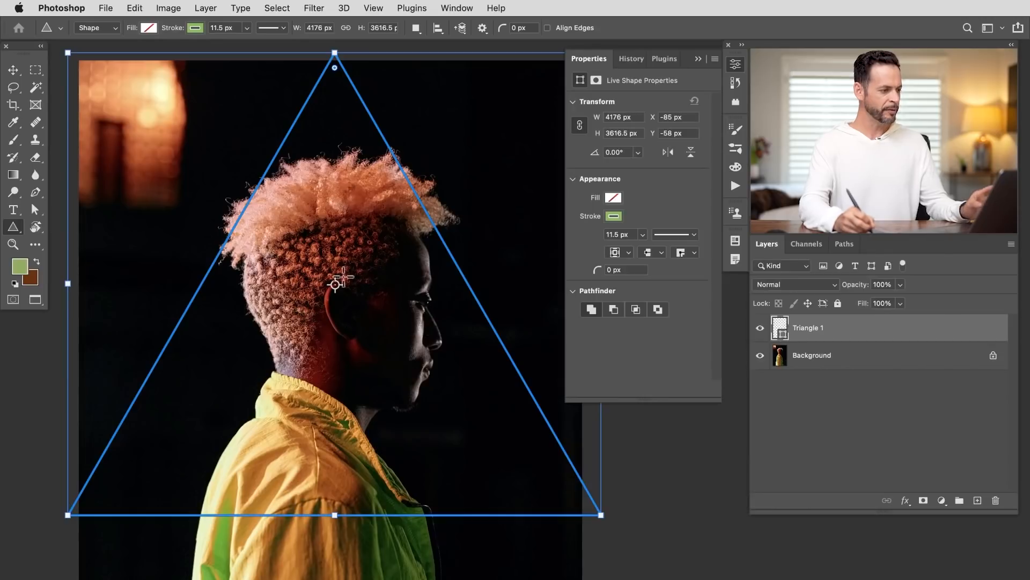
- Flip the triangle shape vertically so that its point faces downward
key(super+t)
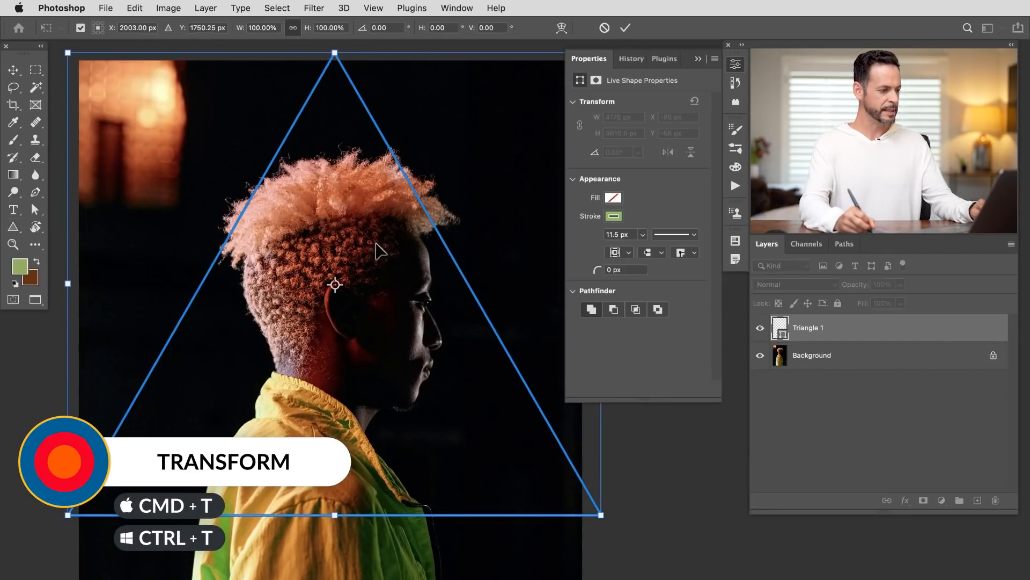
right_click(376, 243)
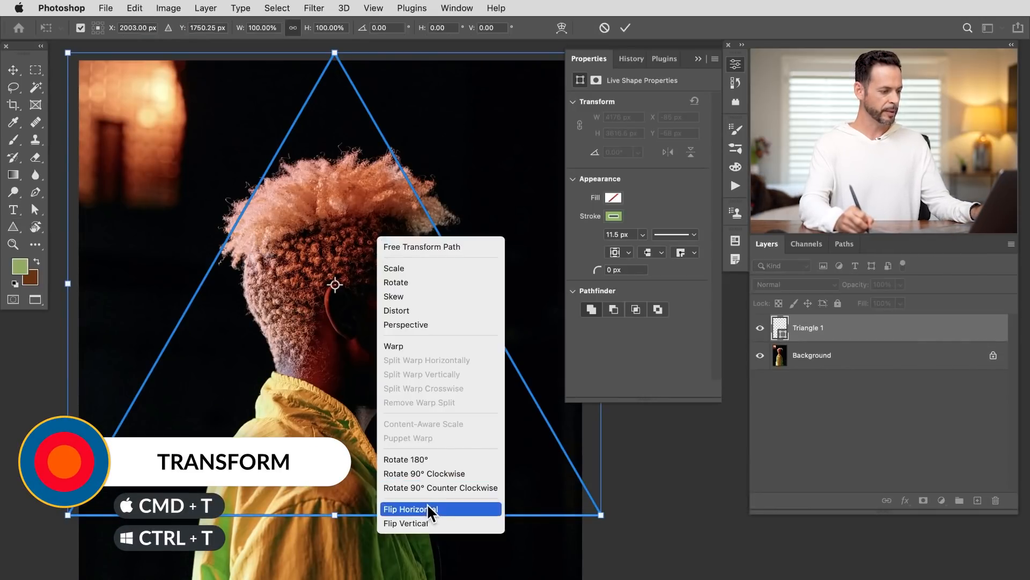
click(430, 521)
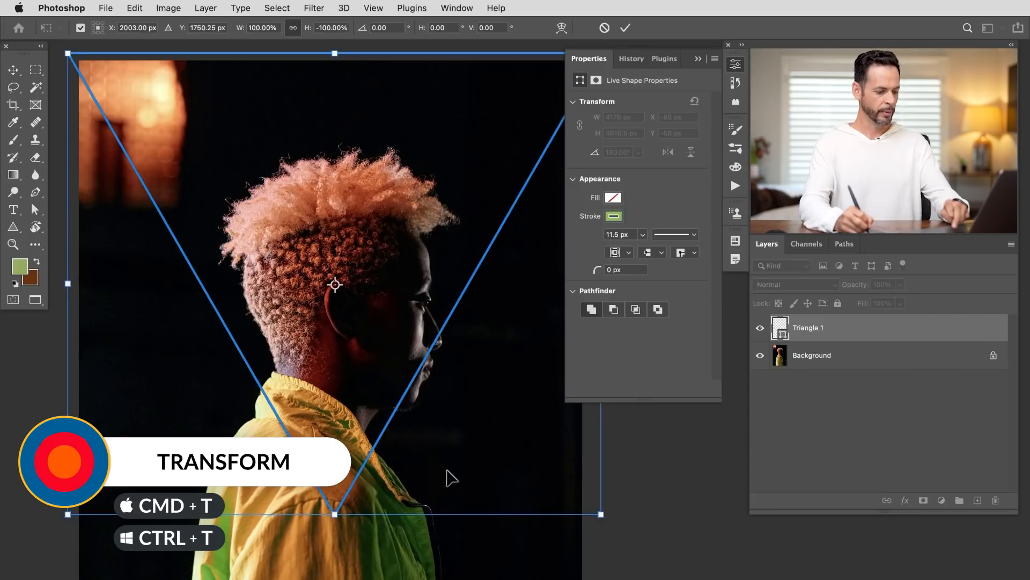
key(Return)
- Enlarge the inverted triangle to about 111% and move it lower over the subject, to about X -475 px, Y 1050 px
key(v)
alt+click(474, 321)
drag(472, 322, 465, 362)
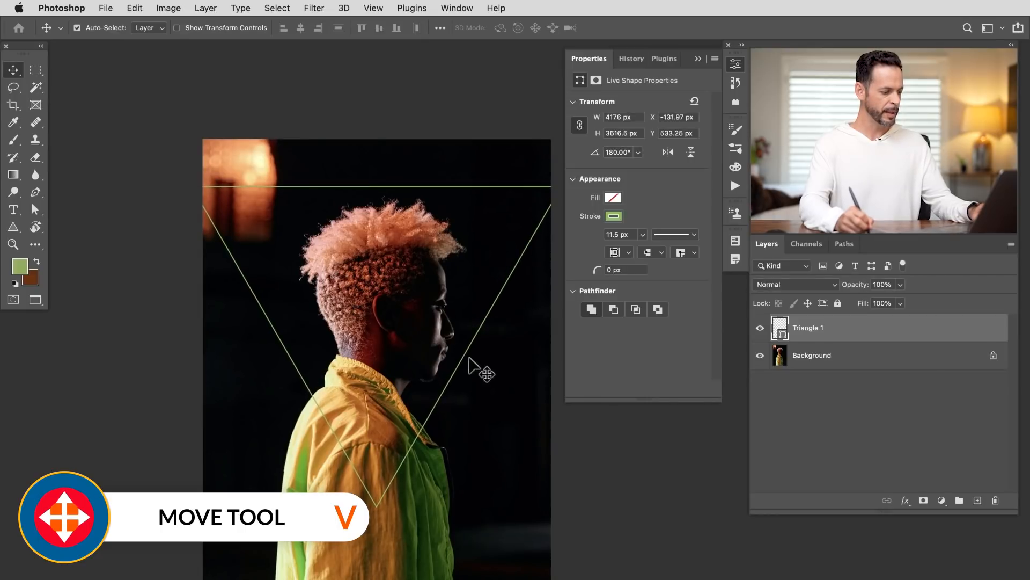
key(super+t)
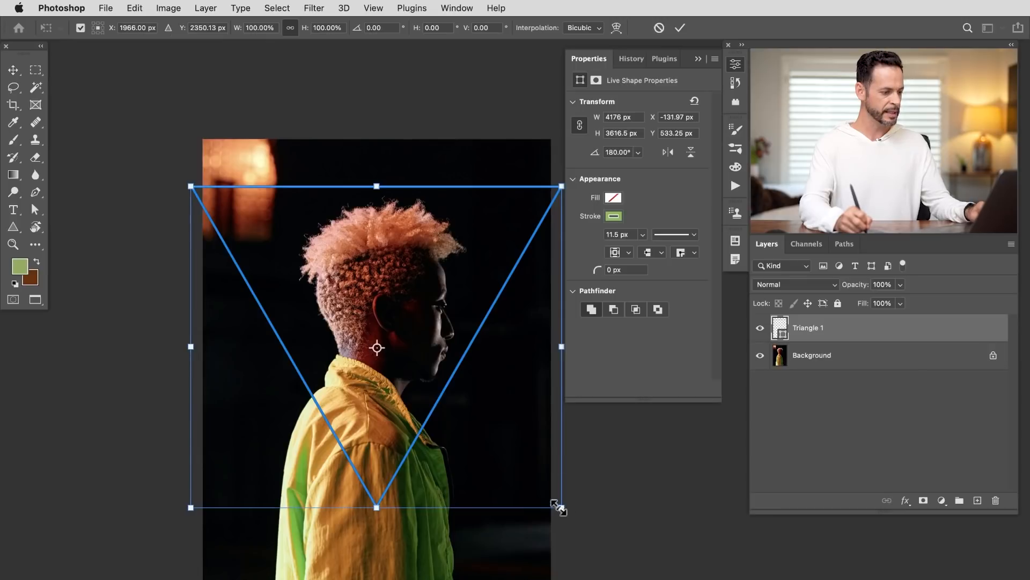
drag(562, 507, 583, 525)
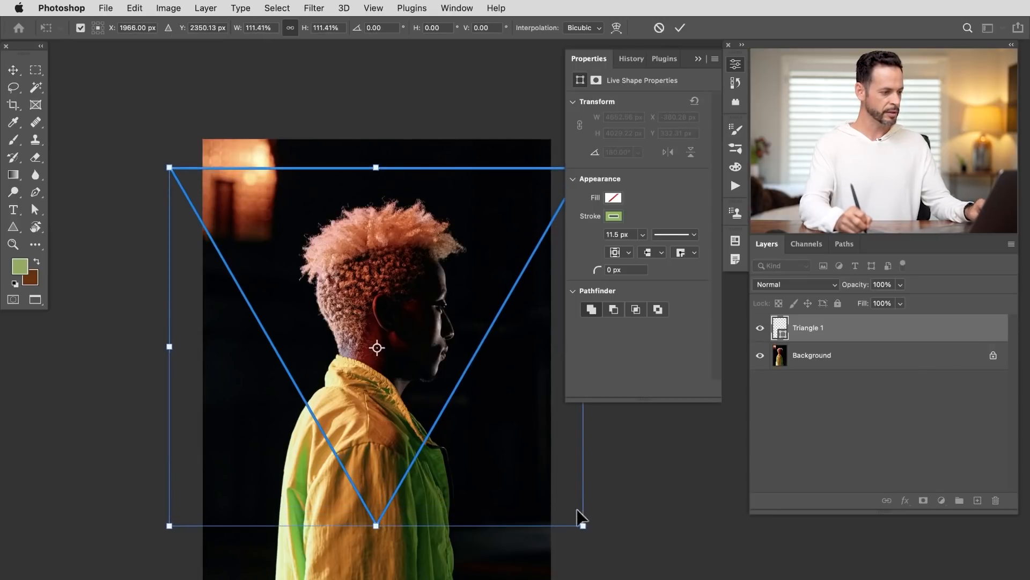
key(Return)
drag(478, 375, 476, 423)
scroll(495, 385, up, 2)
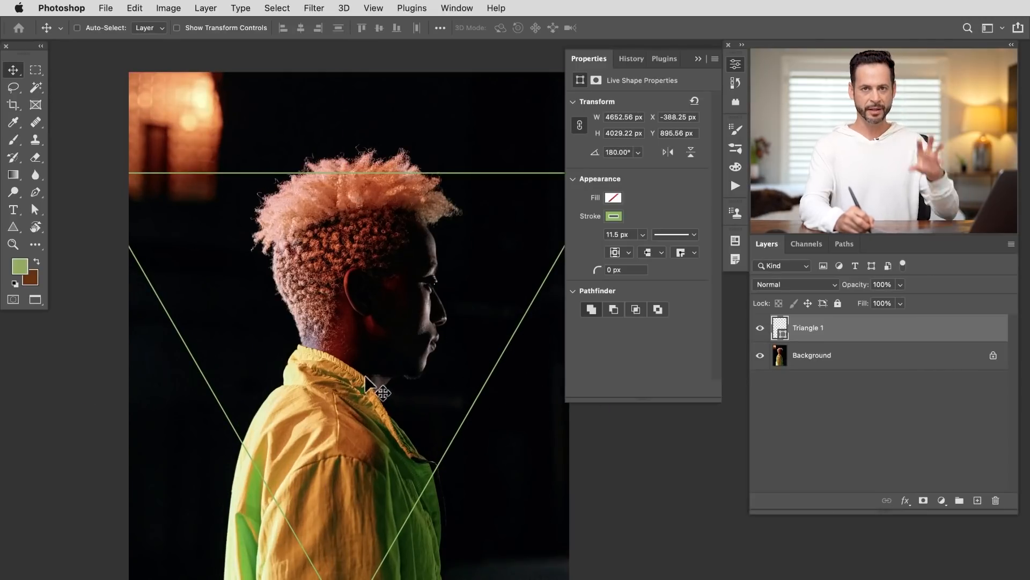
drag(364, 236, 431, 252)
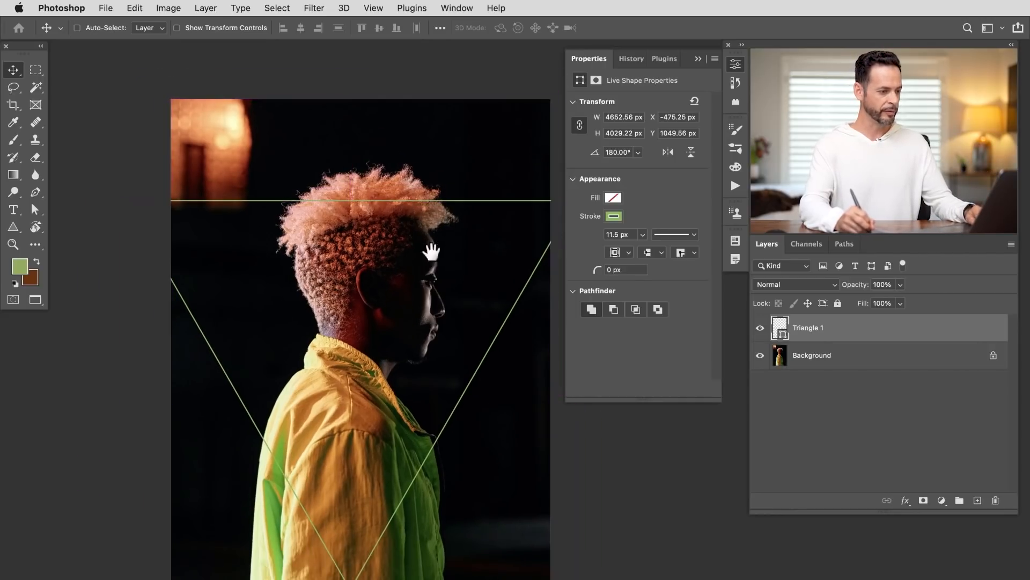
- Hide the shape properties and widen the canvas about equally on both sides of the photo with the Crop tool
click(736, 65)
drag(479, 315, 501, 343)
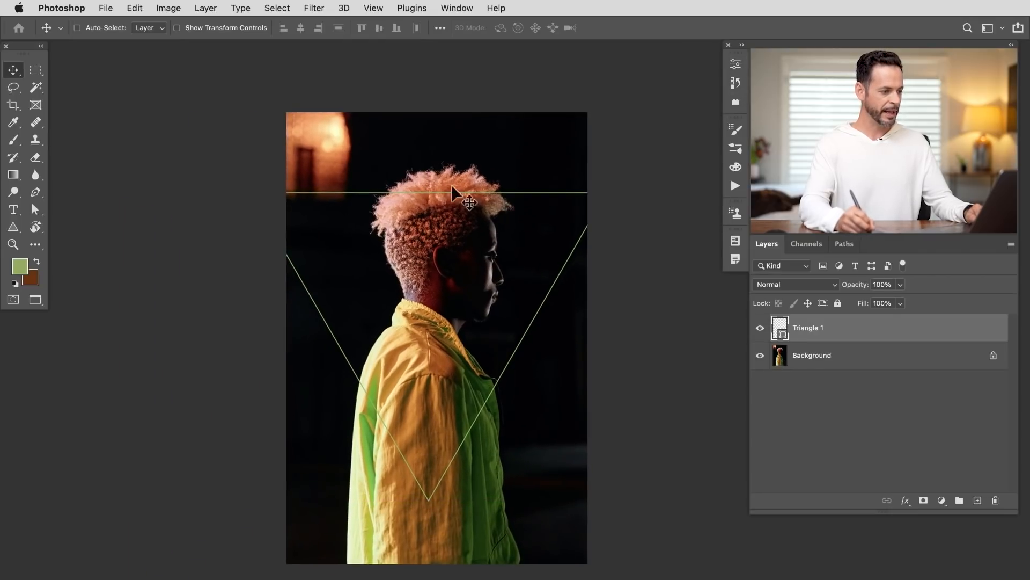
key(c)
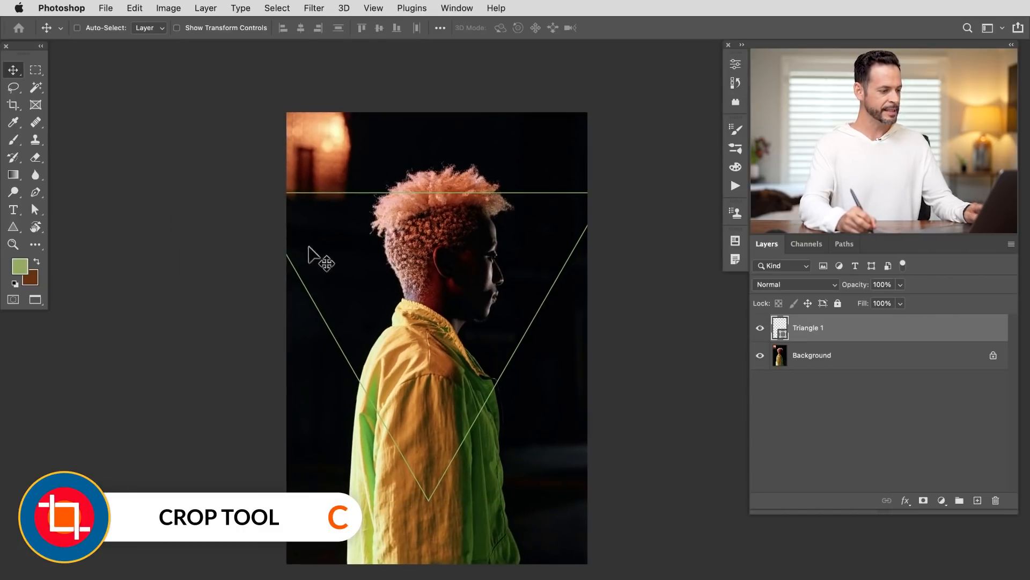
drag(289, 335, 237, 340)
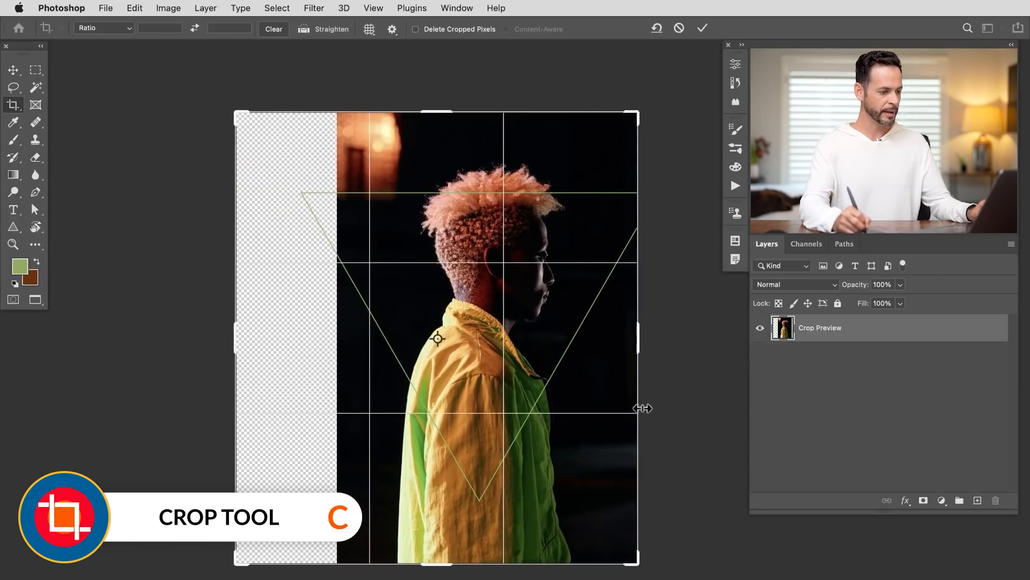
drag(639, 335, 689, 335)
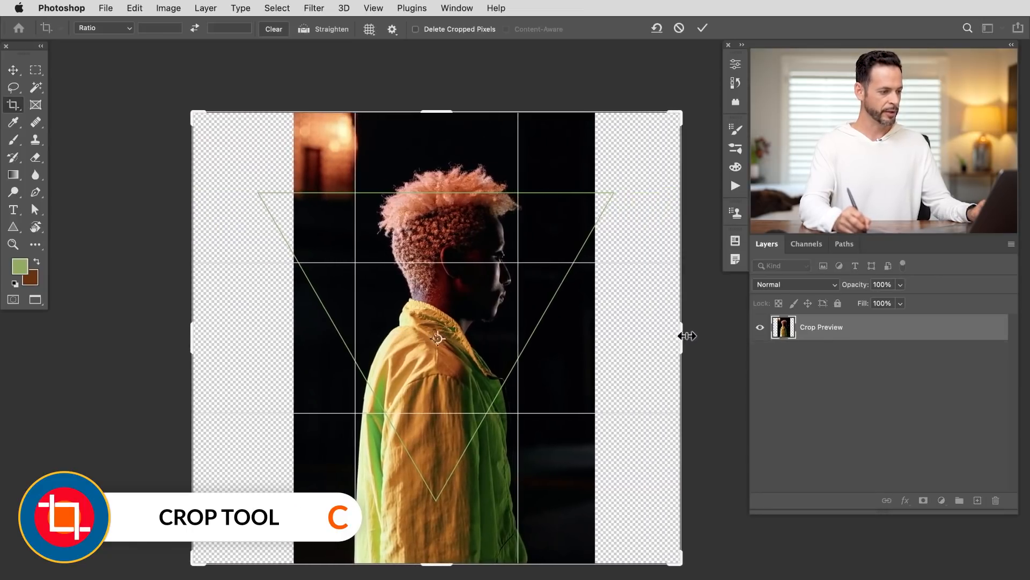
click(702, 29)
- Add a black Solid Color fill layer and place it beneath the photo layer, Layer 0
drag(575, 316, 550, 329)
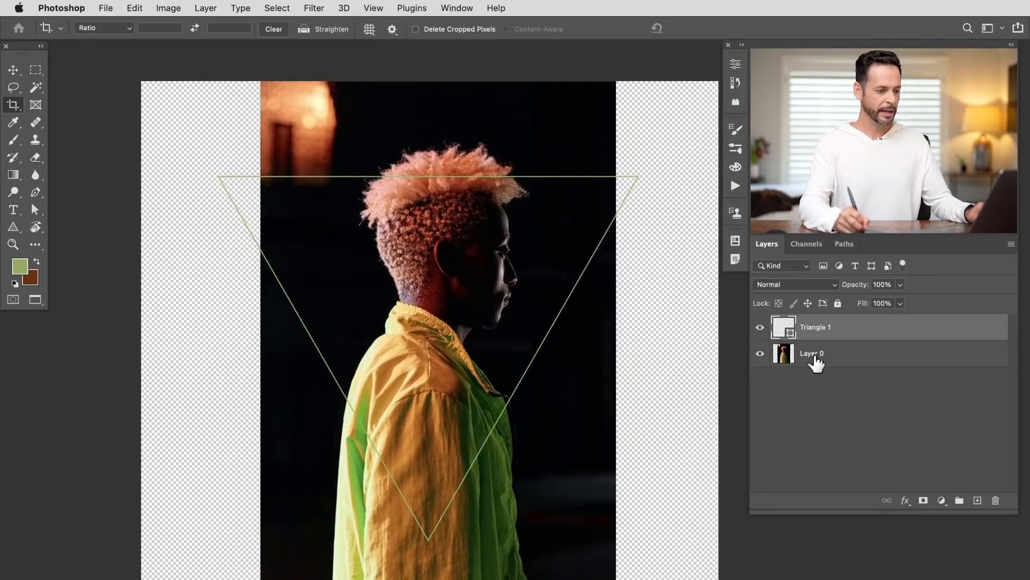
click(835, 360)
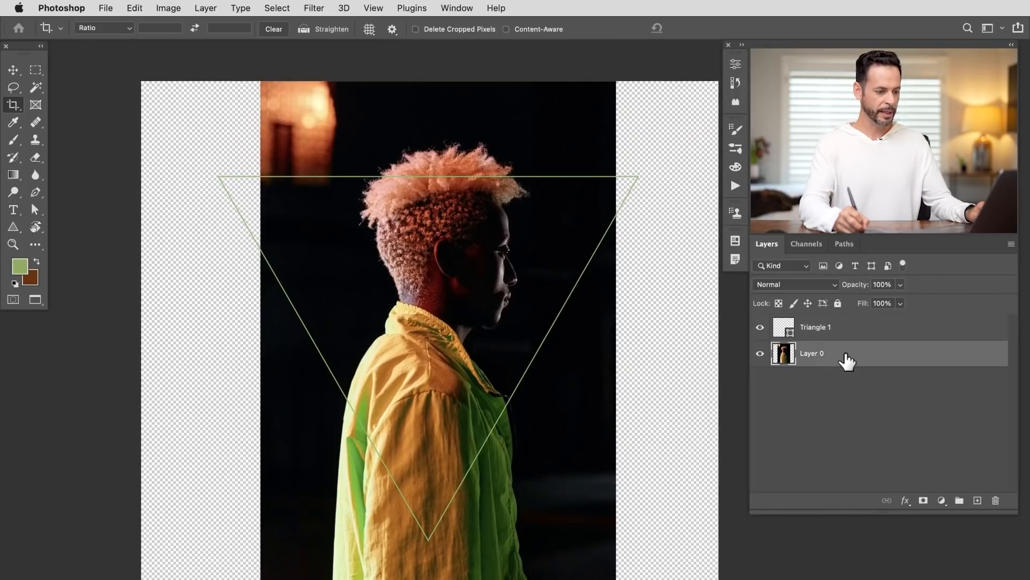
click(942, 500)
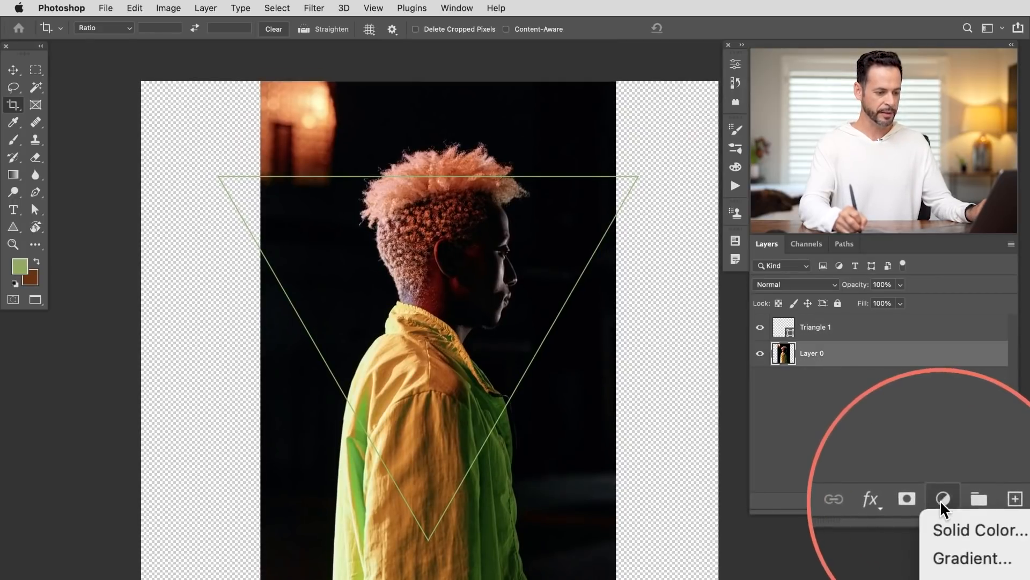
click(977, 515)
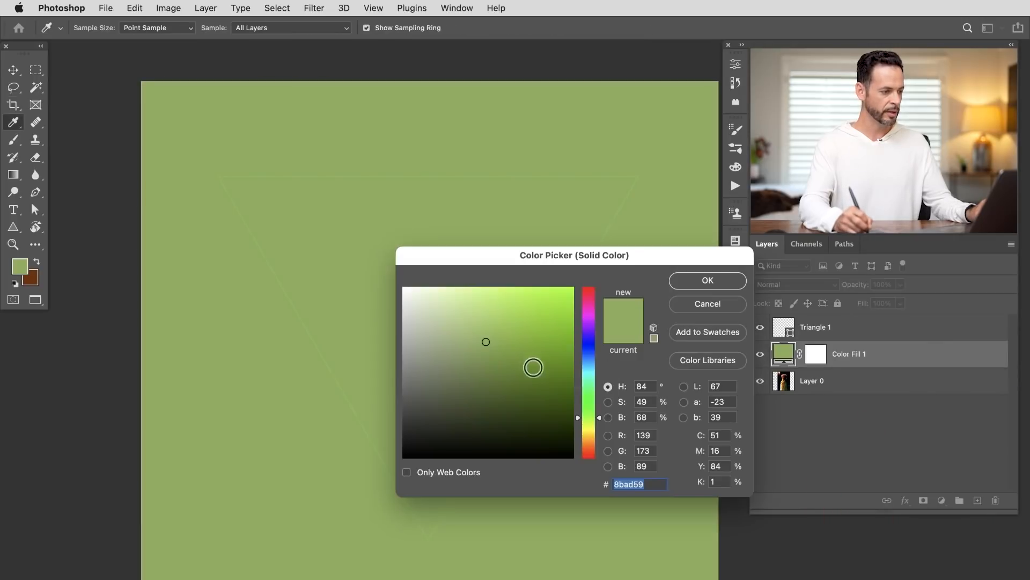
drag(483, 382, 376, 484)
click(708, 281)
key(c)
drag(871, 363, 873, 396)
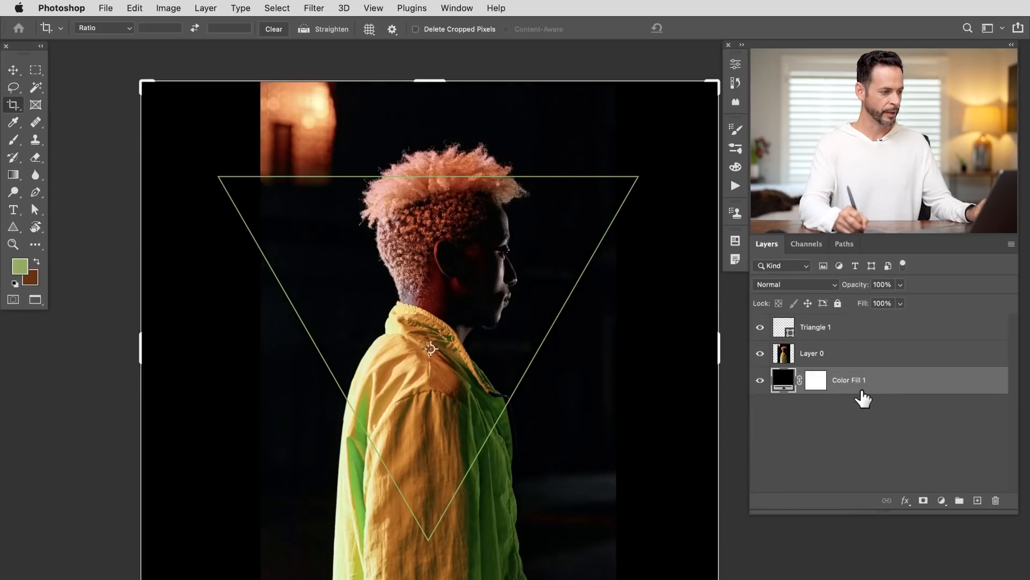
- Set the triangle's stroke color to the brighter green #86c030
click(858, 331)
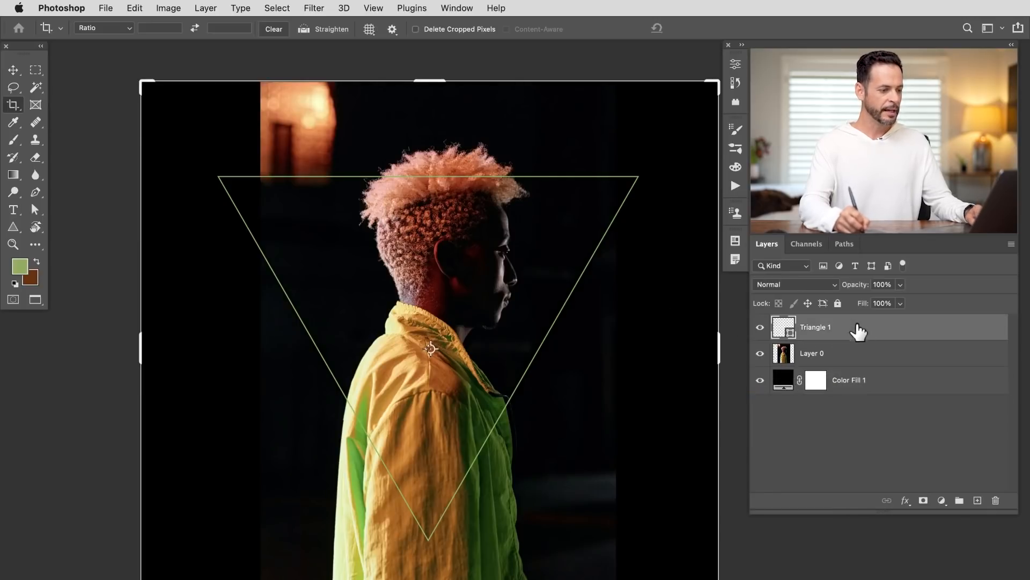
drag(561, 293, 601, 284)
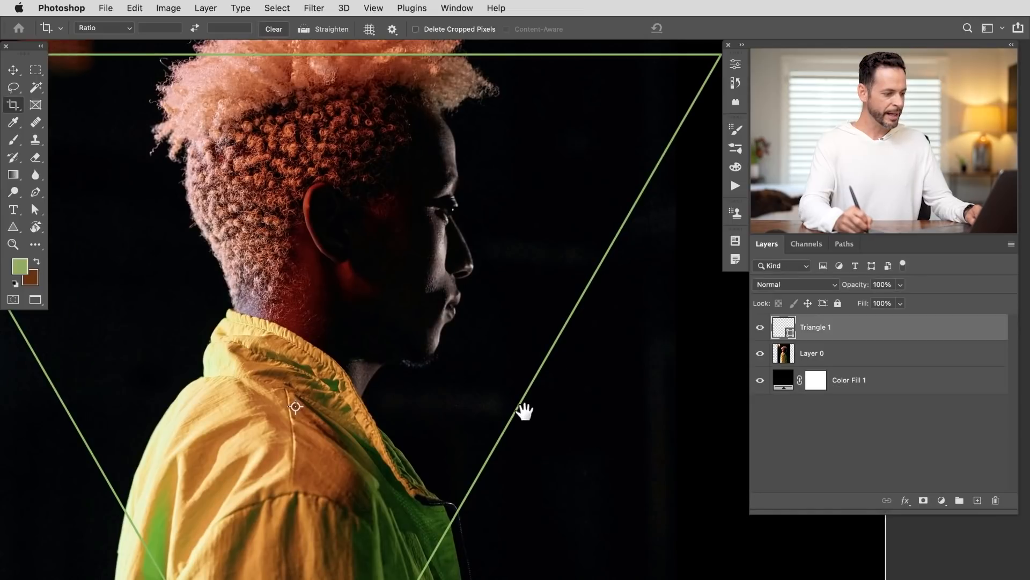
double_click(784, 329)
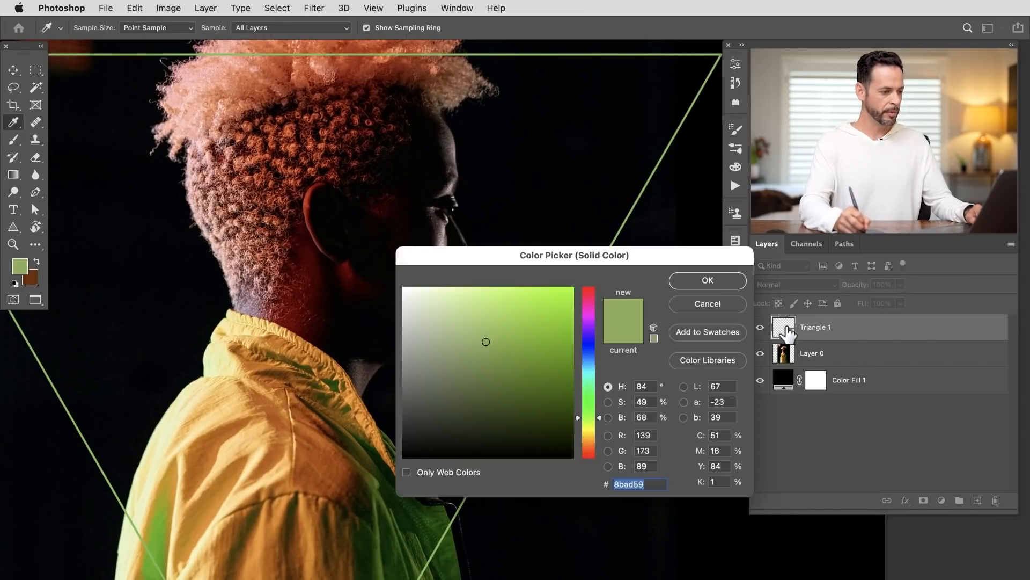
drag(528, 344, 530, 328)
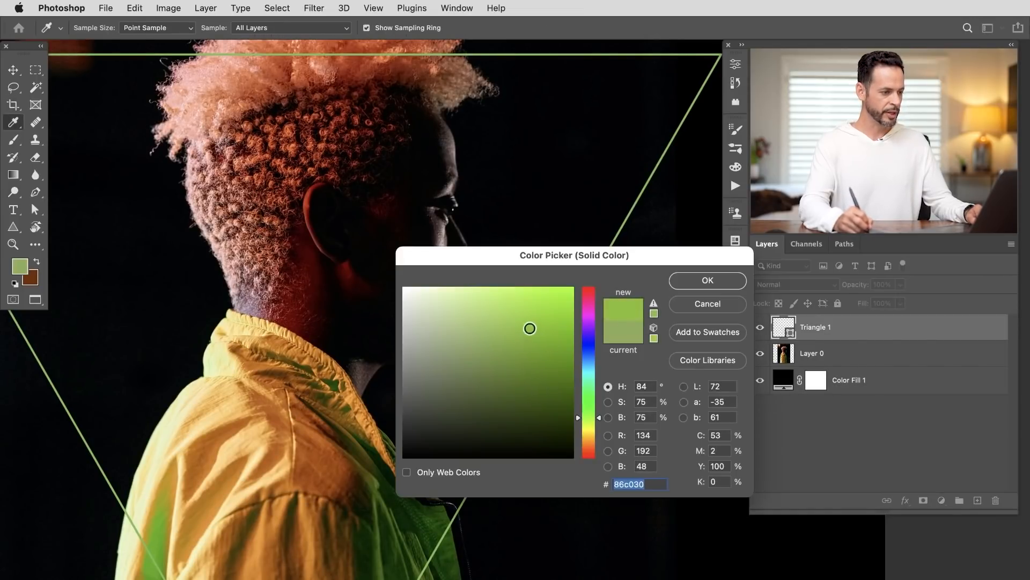
click(708, 281)
key(c)
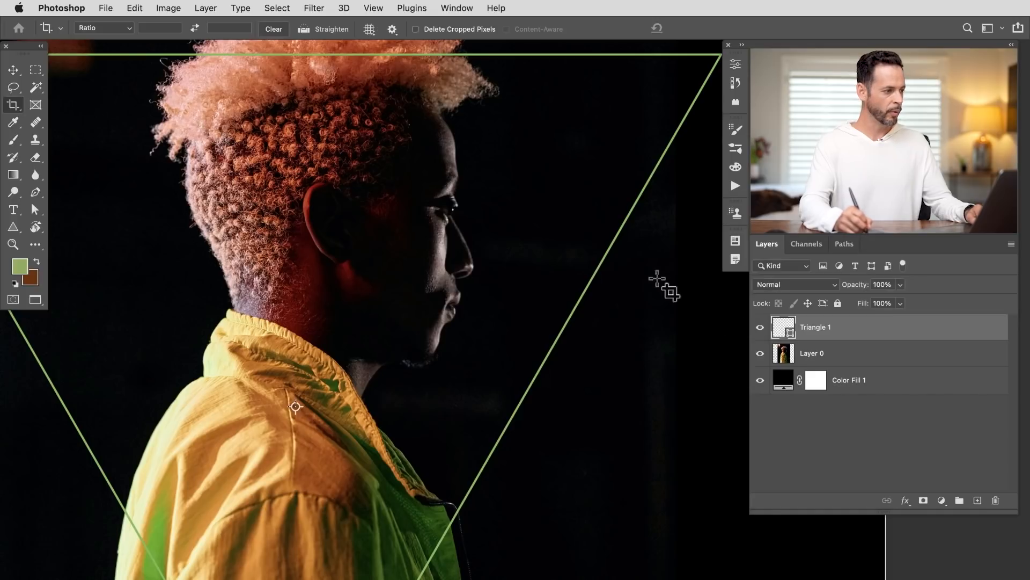
click(16, 225)
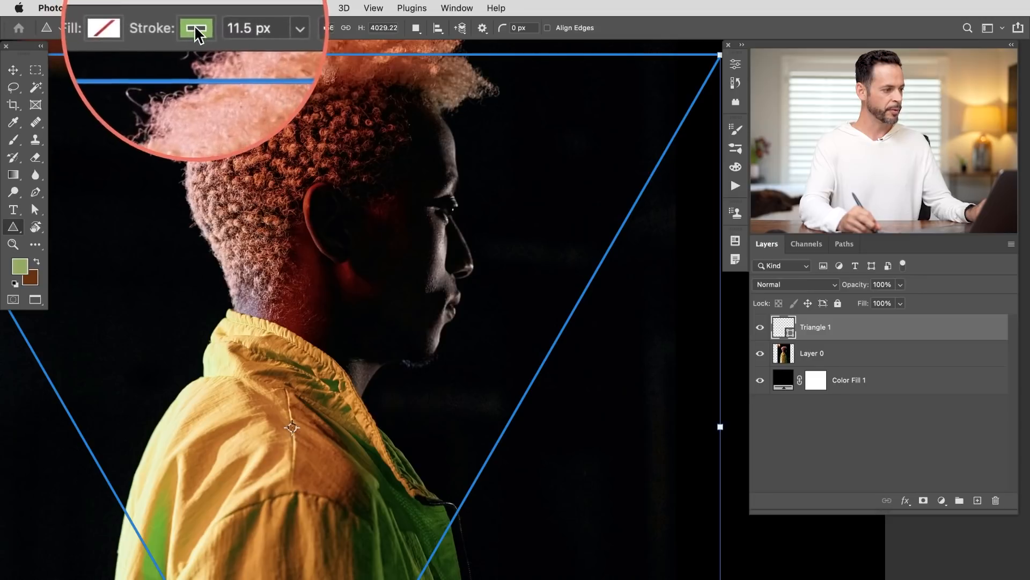
- Examine where the triangle's edges cross the subject's hair and jacket in the photo
click(855, 354)
scroll(529, 438, down, 1)
drag(527, 435, 511, 436)
drag(463, 523, 475, 432)
drag(493, 389, 469, 398)
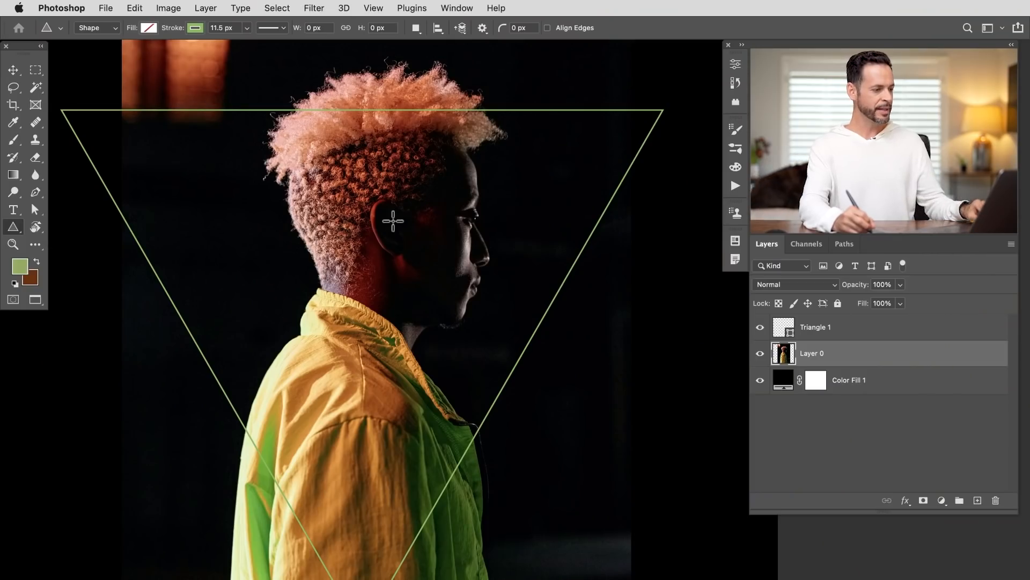
key(alt+super+8)
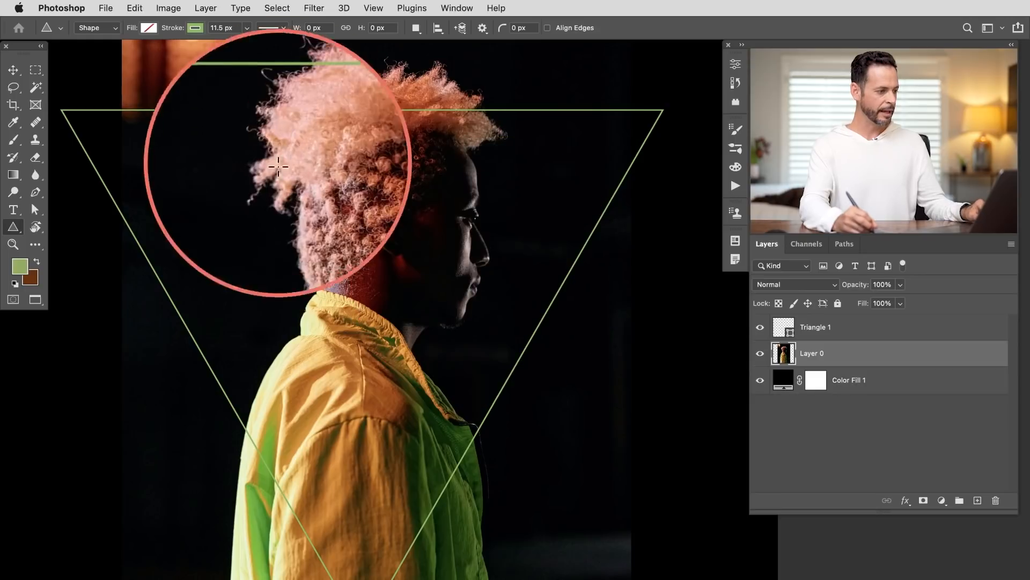
key(alt+super+8)
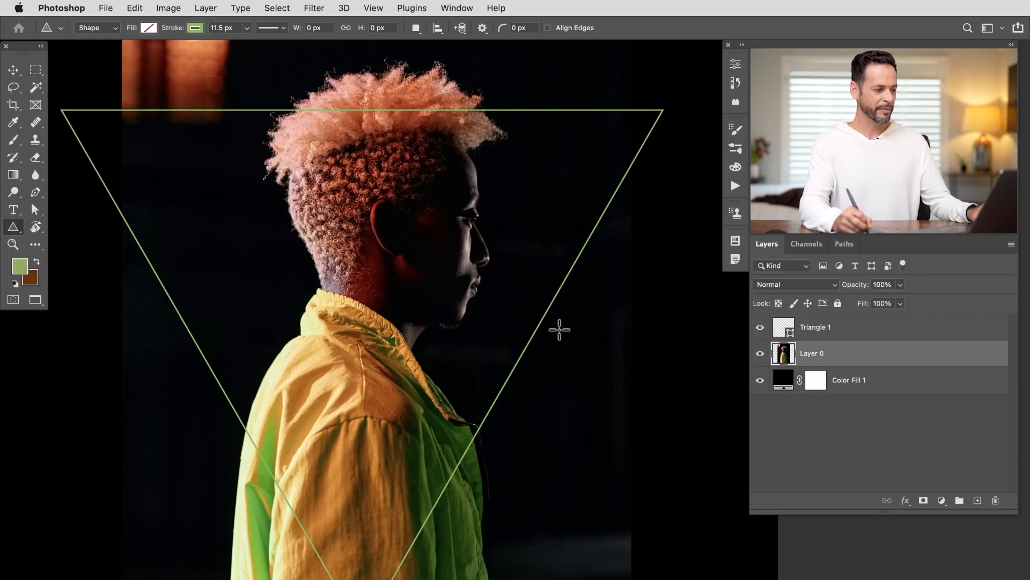
scroll(591, 340, down, 2)
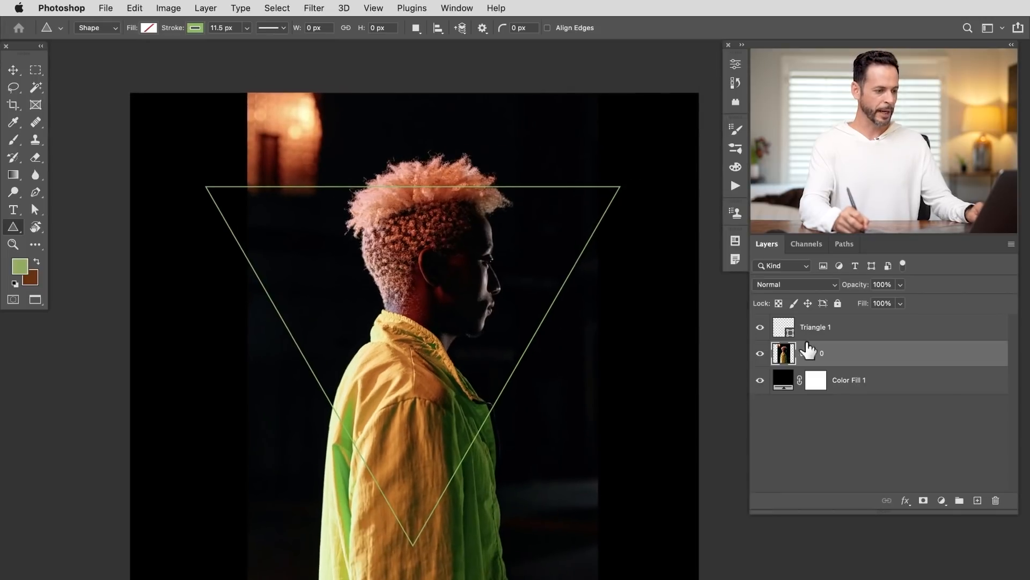
- Shrink the triangle to about 92% of its size and recenter it over the subject's head and shoulders
click(815, 328)
key(super+t)
drag(207, 544, 234, 515)
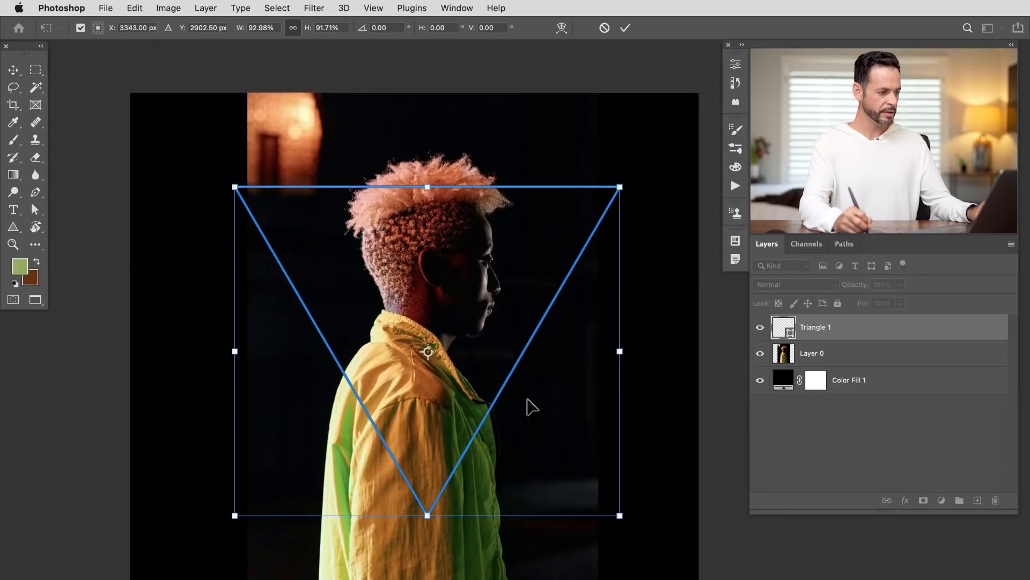
drag(508, 381, 503, 382)
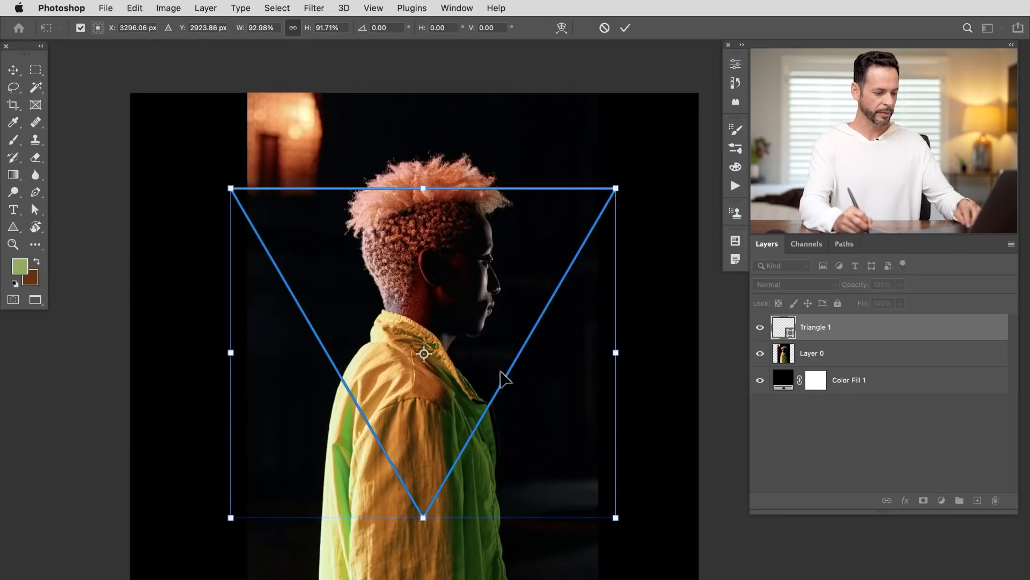
key(Return)
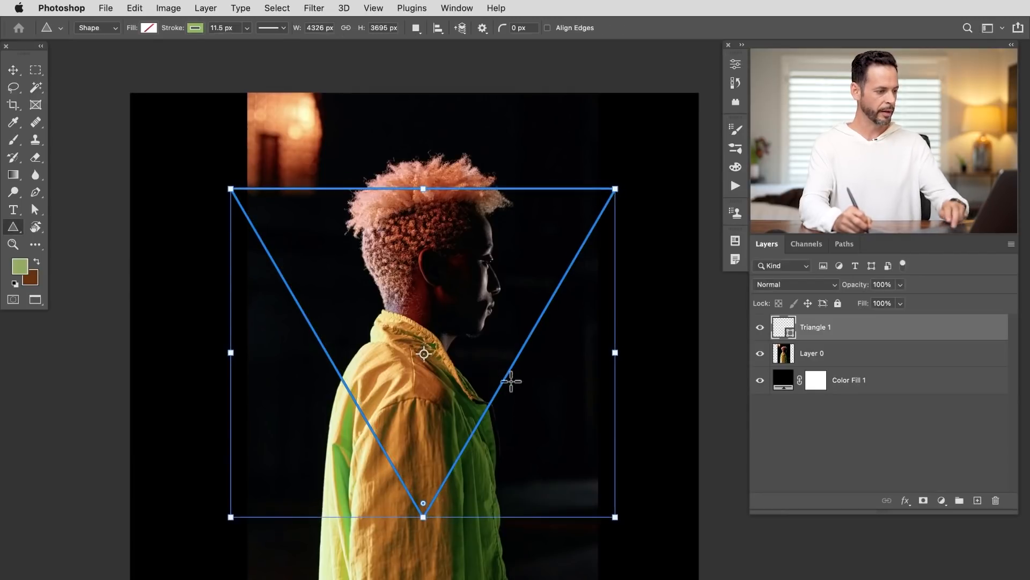
- Rename the photo layer Subject and mask it with a selection loaded from the triangle's outline
click(838, 363)
key(v)
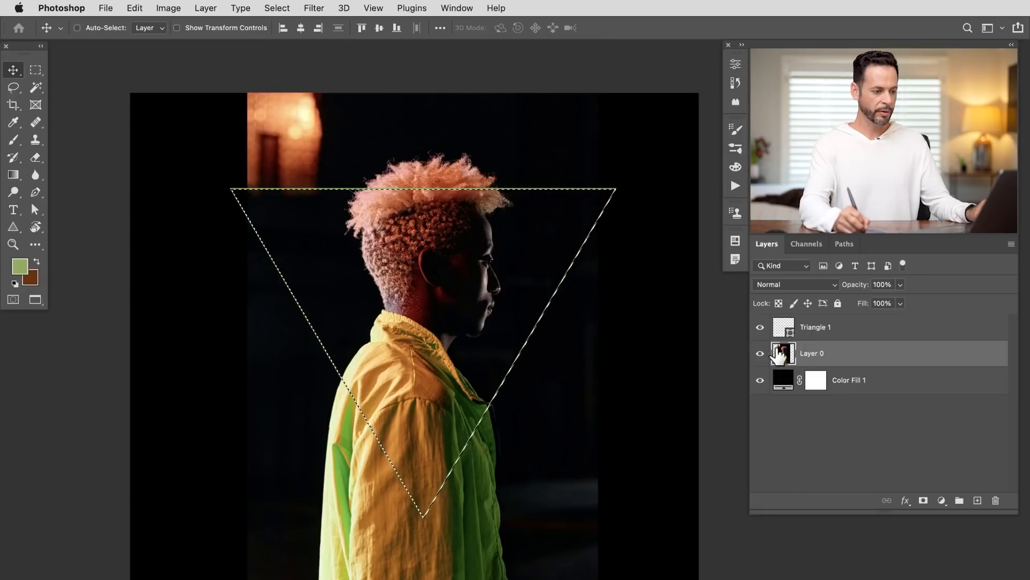
double_click(812, 355)
text(Subject)
key(Return)
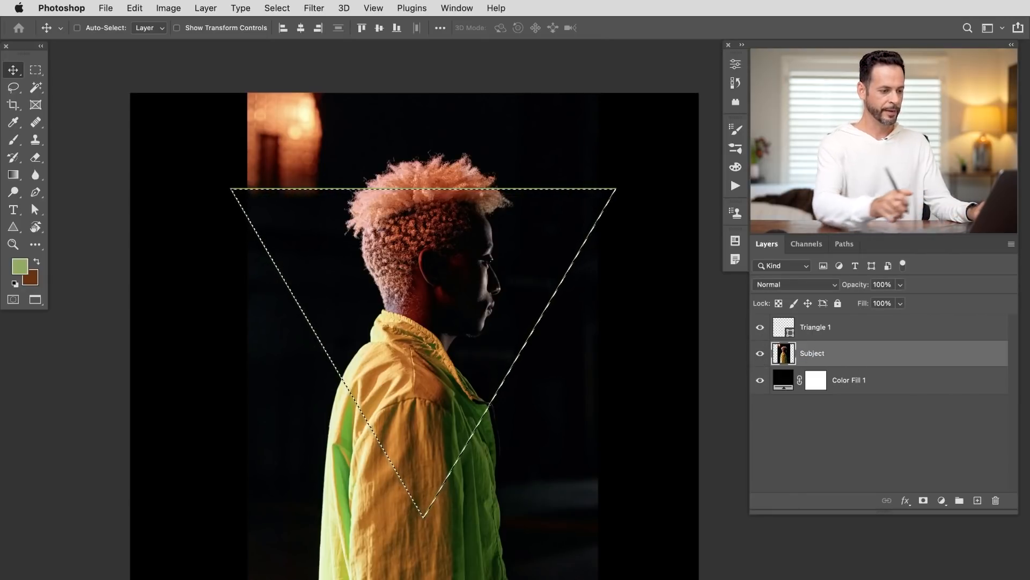
click(923, 501)
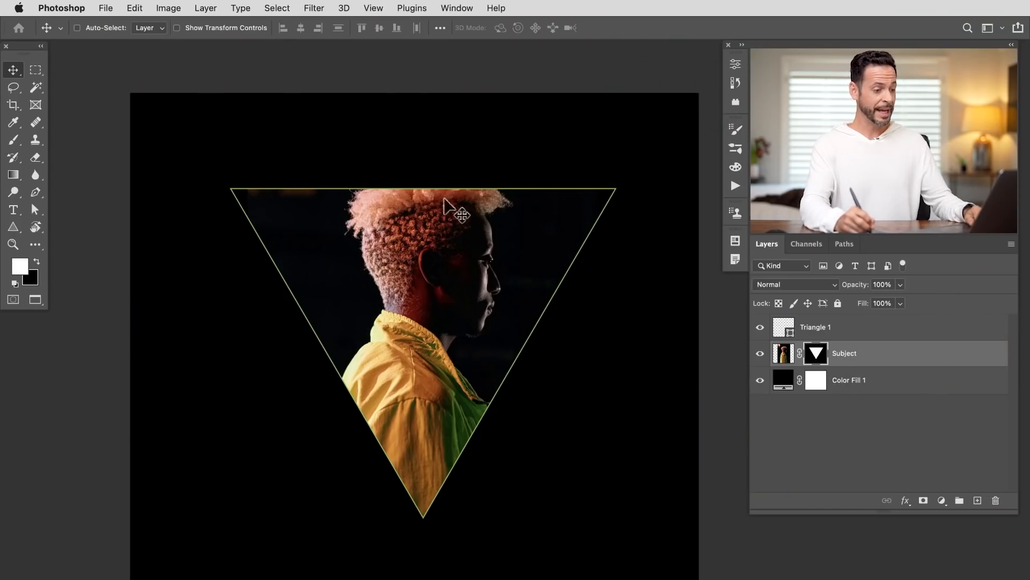
- Paint white on the Subject layer mask with a soft 200 px brush to reveal the hair above the triangle's upper edge
drag(443, 195, 511, 185)
drag(502, 221, 495, 321)
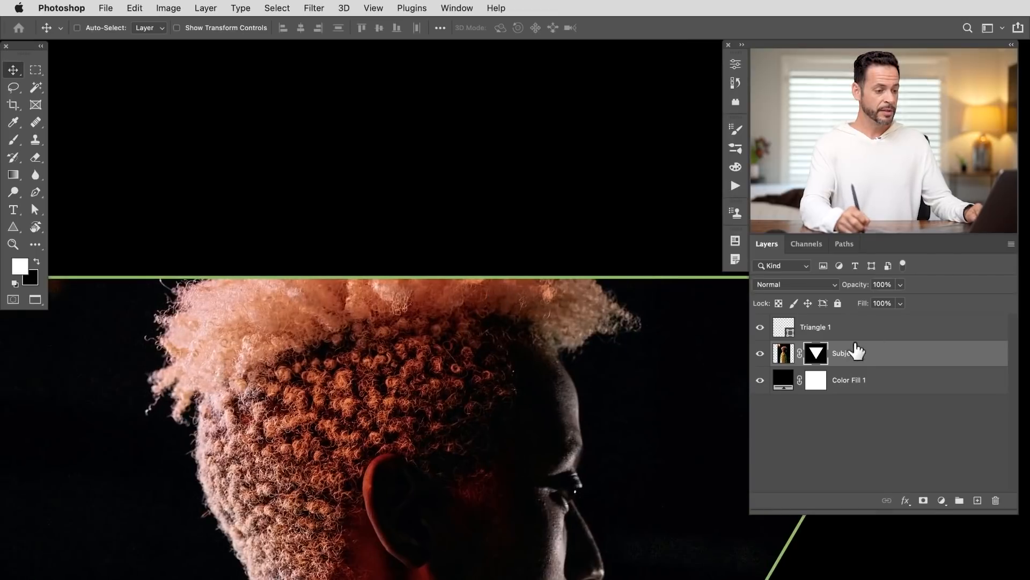
key(b)
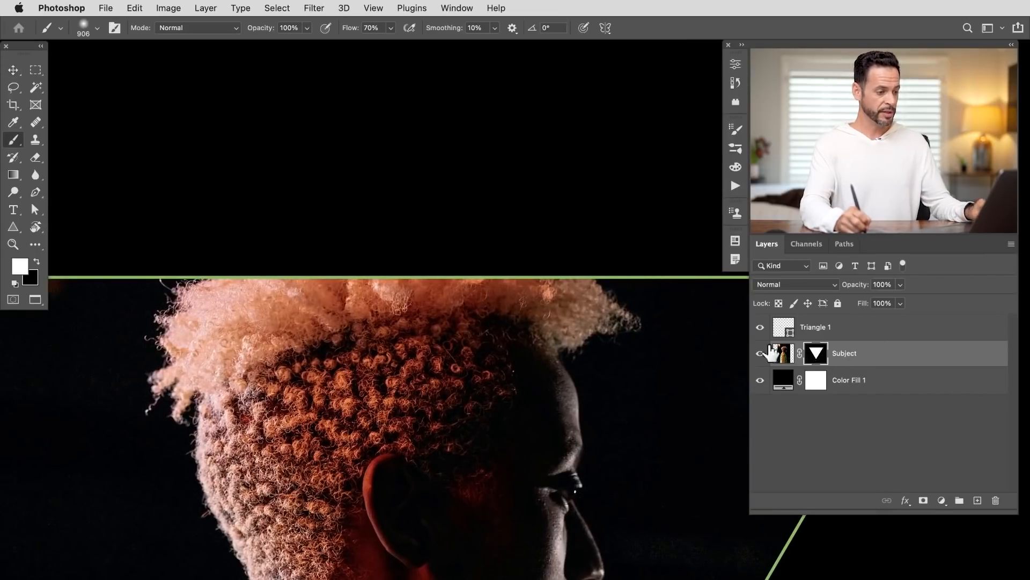
right_click(446, 275)
click(432, 276)
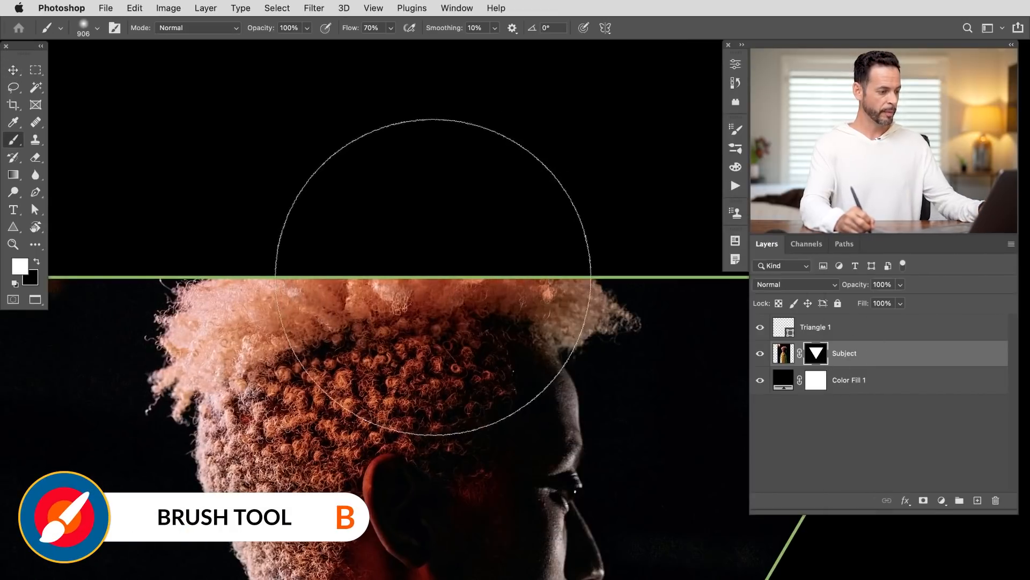
mouse_move(453, 268)
ctrl+alt+mouse_down()
mouse_move(318, 284)
mouse_move(326, 361)
mouse_move(361, 288)
mouse_move(308, 298)
mouse_move(307, 331)
mouse_move(343, 266)
mouse_move(347, 214)
mouse_move(322, 270)
mouse_move(321, 206)
mouse_move(300, 222)
mouse_move(281, 273)
mouse_move(284, 209)
ctrl+alt+mouse_up()
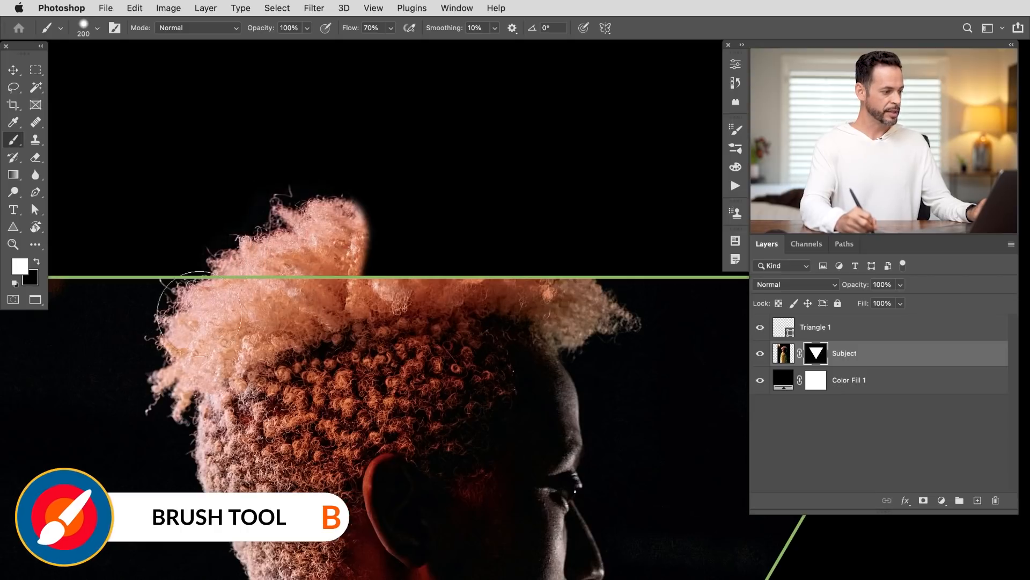
mouse_move(328, 303)
mouse_down()
mouse_move(363, 212)
mouse_move(380, 281)
mouse_move(410, 172)
mouse_move(448, 269)
mouse_move(460, 230)
mouse_move(497, 196)
mouse_move(513, 252)
mouse_move(536, 261)
mouse_up()
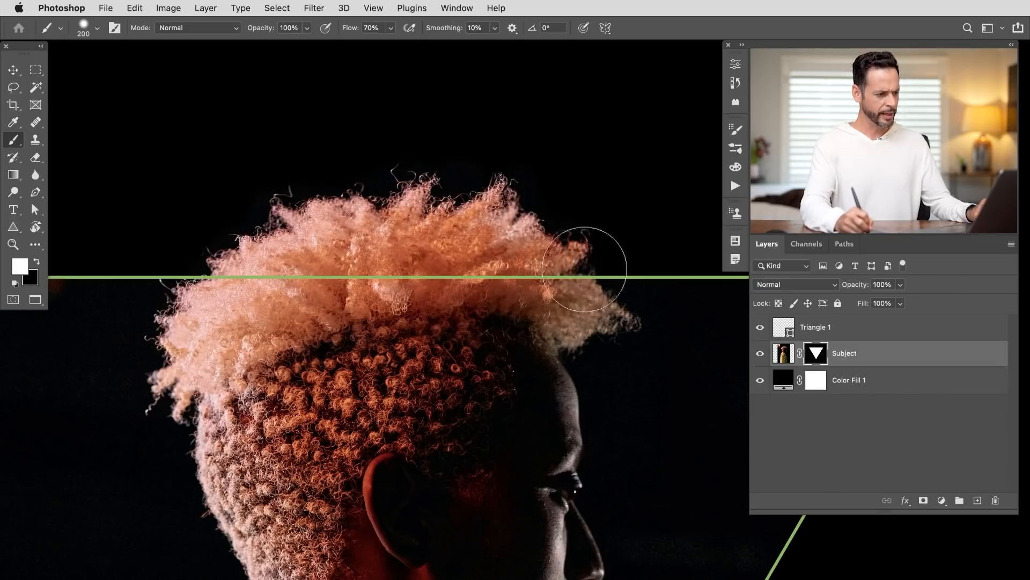
drag(574, 352, 503, 333)
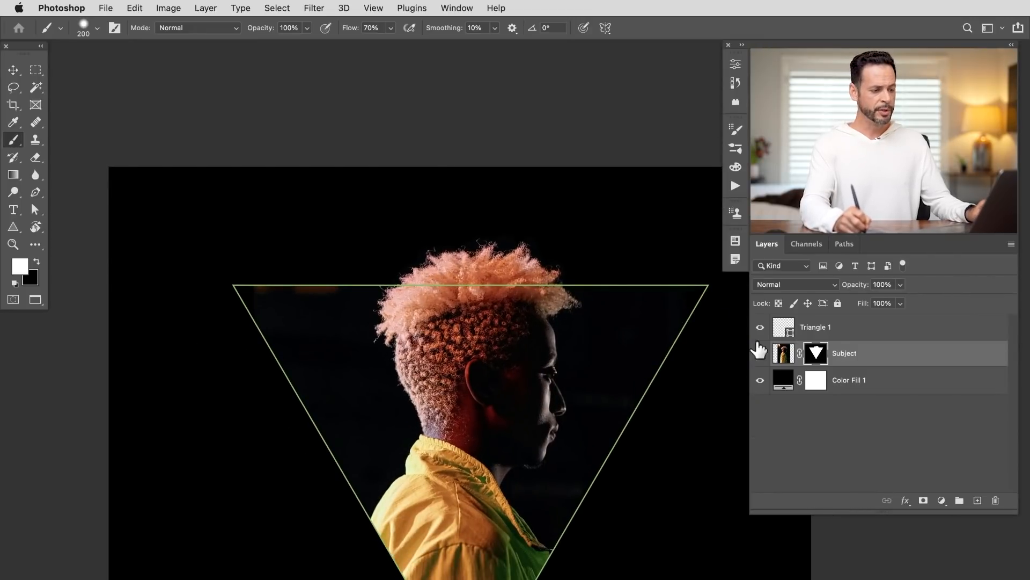
- Try selecting the subject automatically with the triangle layer hidden and the Subject layer mask disabled
click(760, 328)
shift+click(818, 359)
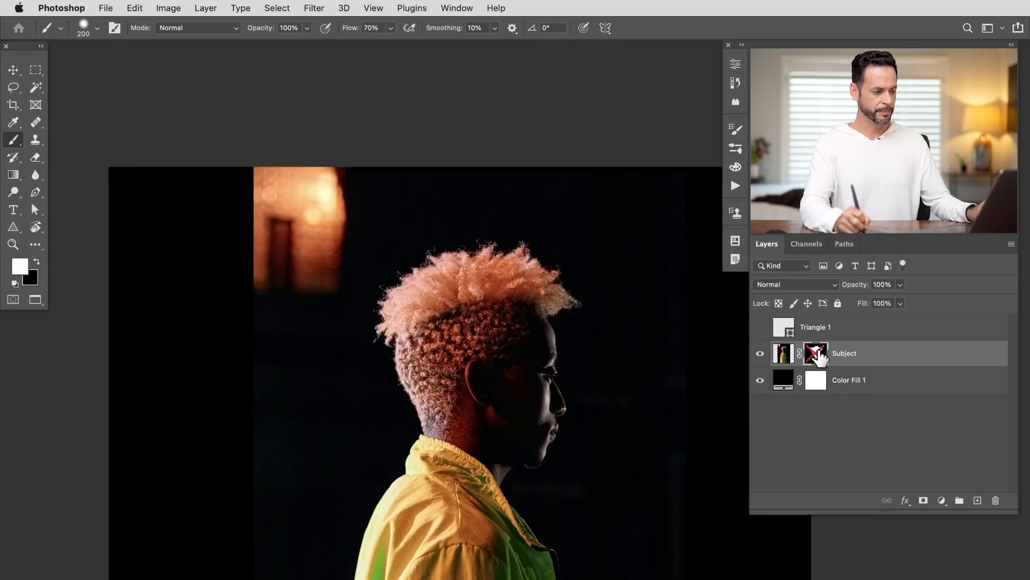
click(287, 7)
click(311, 162)
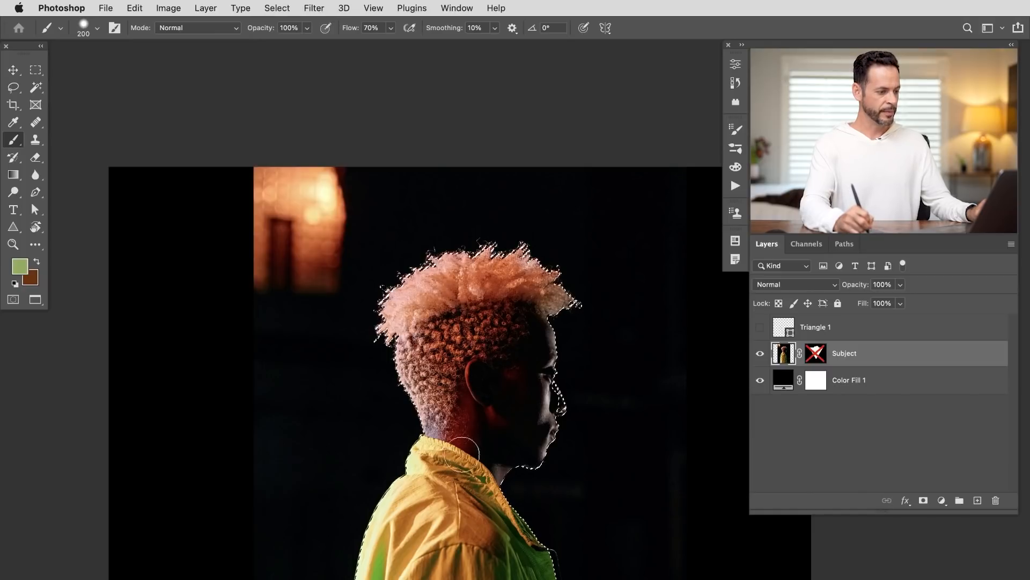
key(super+d)
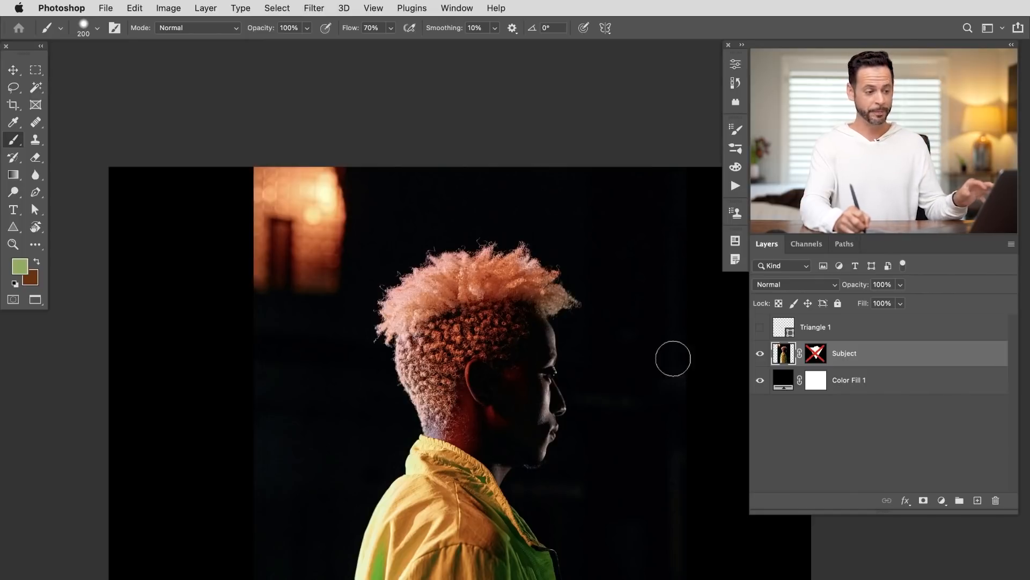
click(760, 327)
shift+click(815, 354)
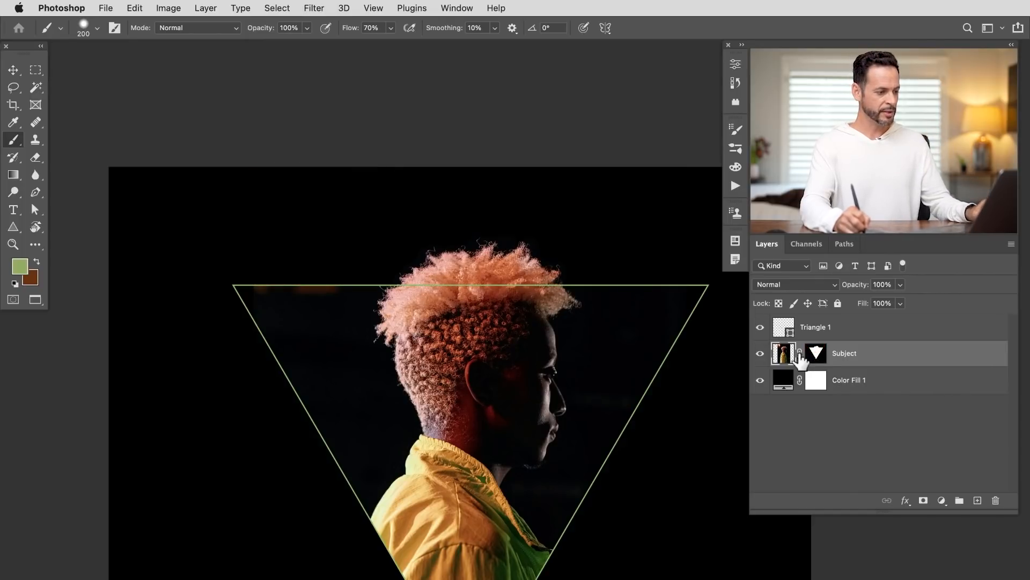
- Paint black on the Subject layer mask with a 415 px brush to hide the background light behind the hair, inside the triangle's upper-left corner
drag(531, 423, 485, 377)
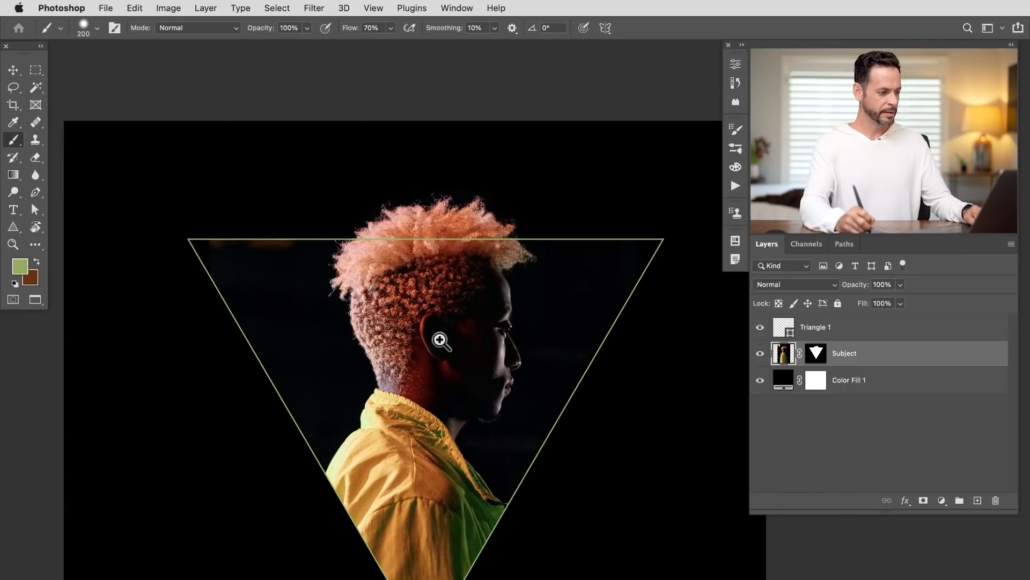
click(505, 320)
click(816, 353)
key(d)
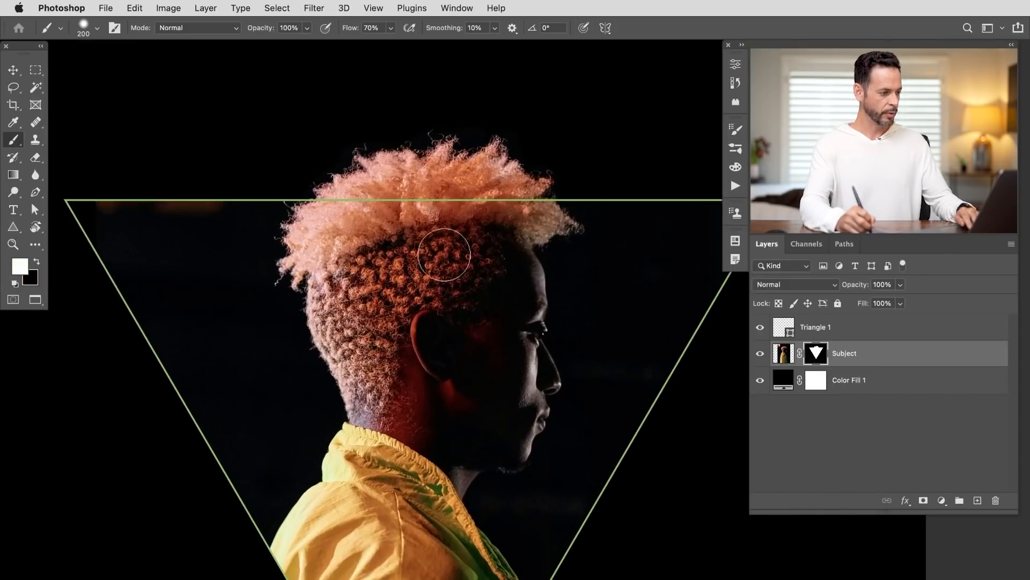
mouse_move(198, 217)
ctrl+alt+mouse_down()
mouse_move(226, 195)
mouse_move(190, 244)
mouse_move(198, 219)
mouse_move(214, 197)
mouse_move(192, 248)
mouse_move(206, 173)
mouse_move(116, 233)
mouse_move(97, 155)
mouse_move(236, 206)
ctrl+alt+mouse_up()
key(x)
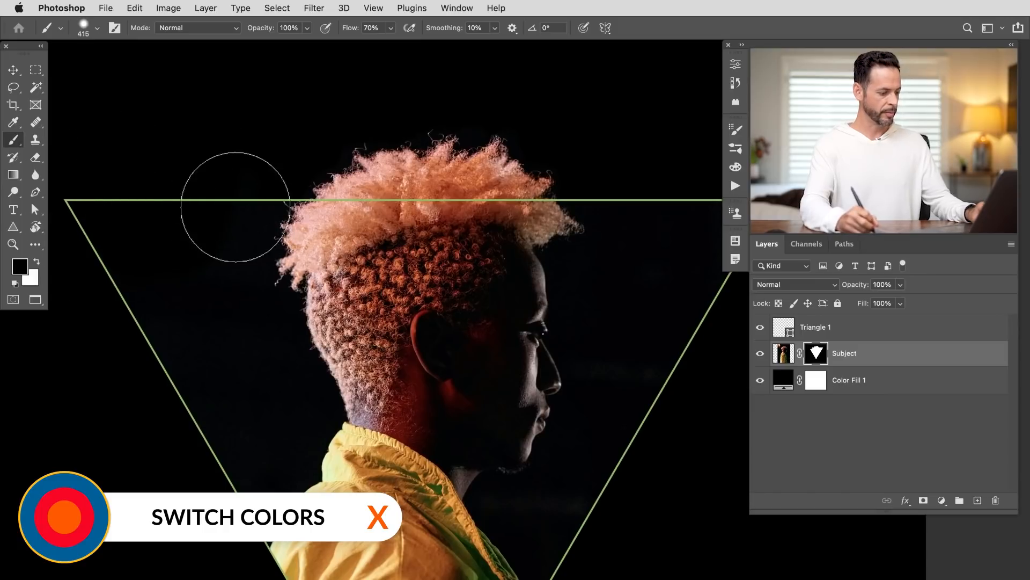
click(760, 327)
click(760, 328)
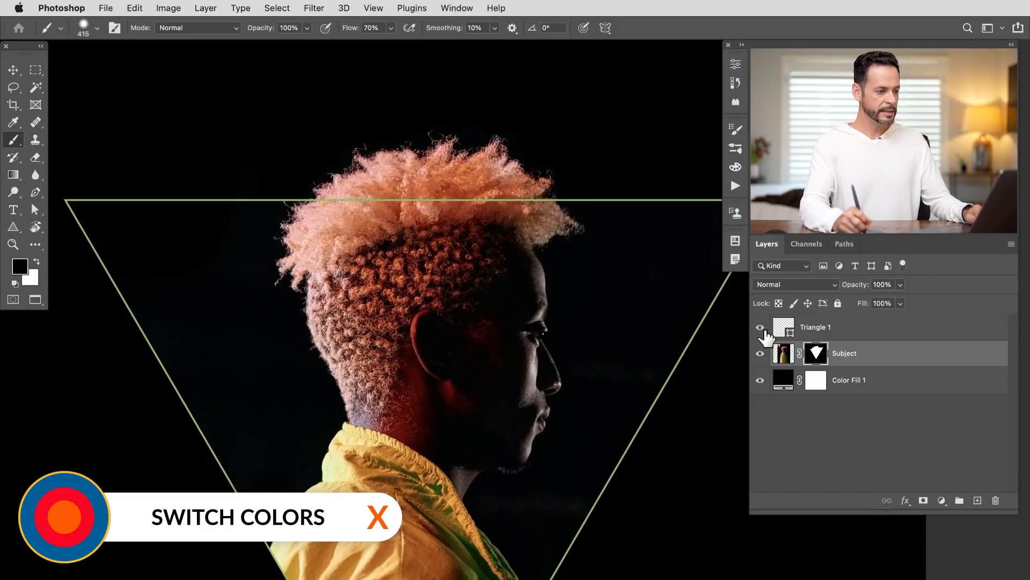
- Add a layer mask to the Triangle 1 layer and lasso the part of the green line that crosses the hair
click(812, 330)
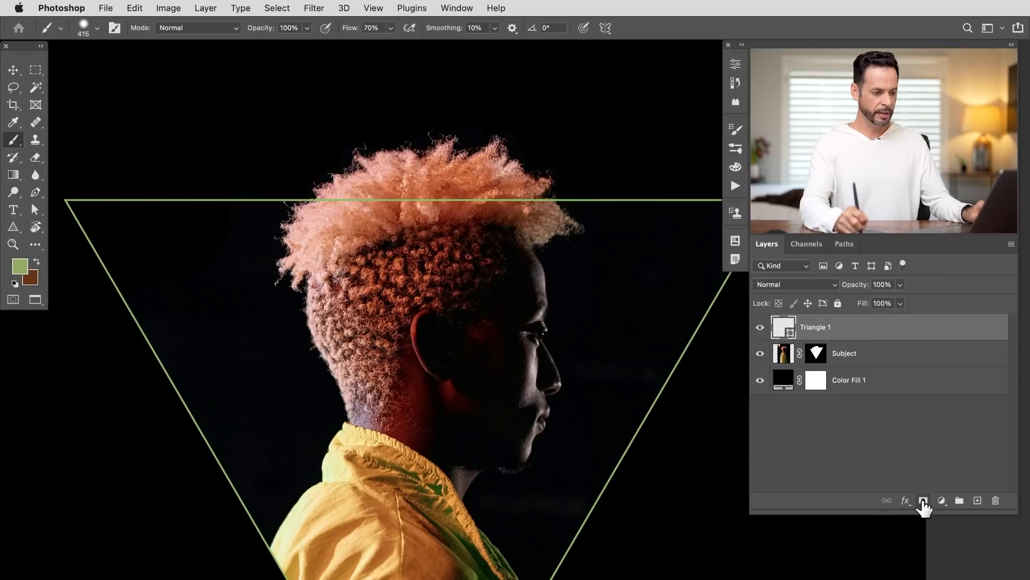
click(923, 501)
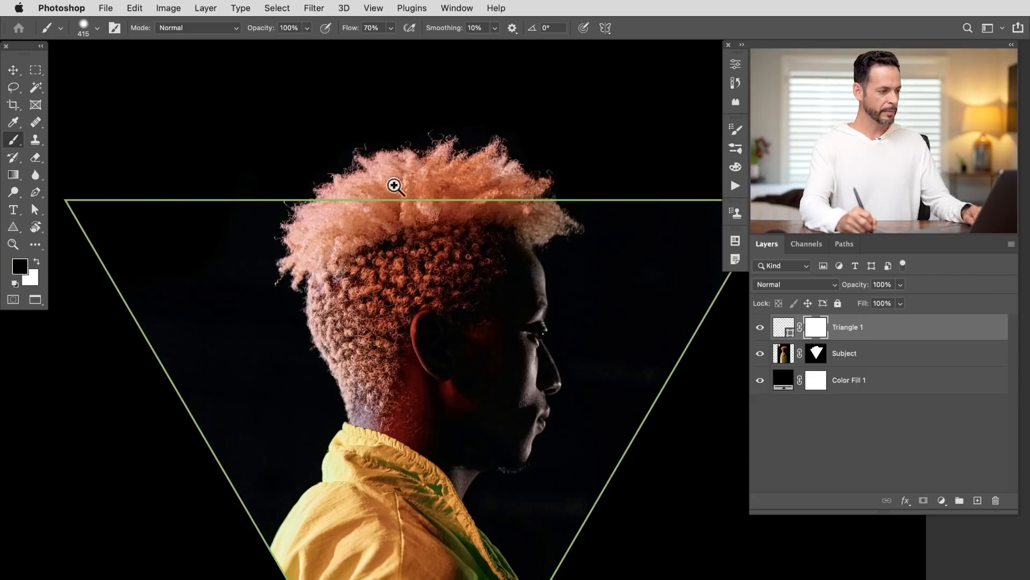
click(395, 185)
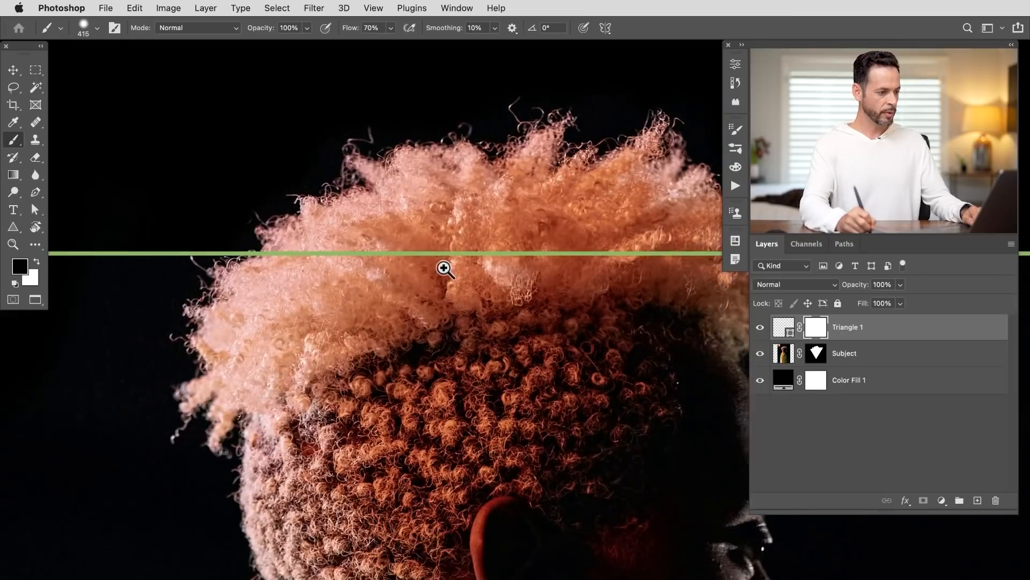
drag(444, 268, 399, 290)
key(l)
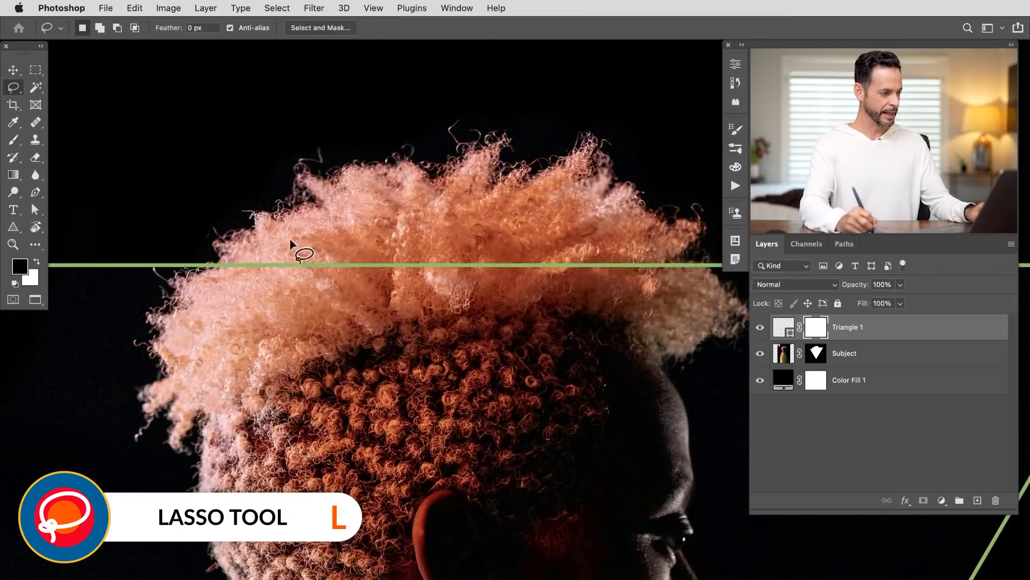
mouse_move(288, 322)
mouse_down()
mouse_move(608, 319)
mouse_move(704, 280)
mouse_move(582, 241)
mouse_move(397, 230)
mouse_up()
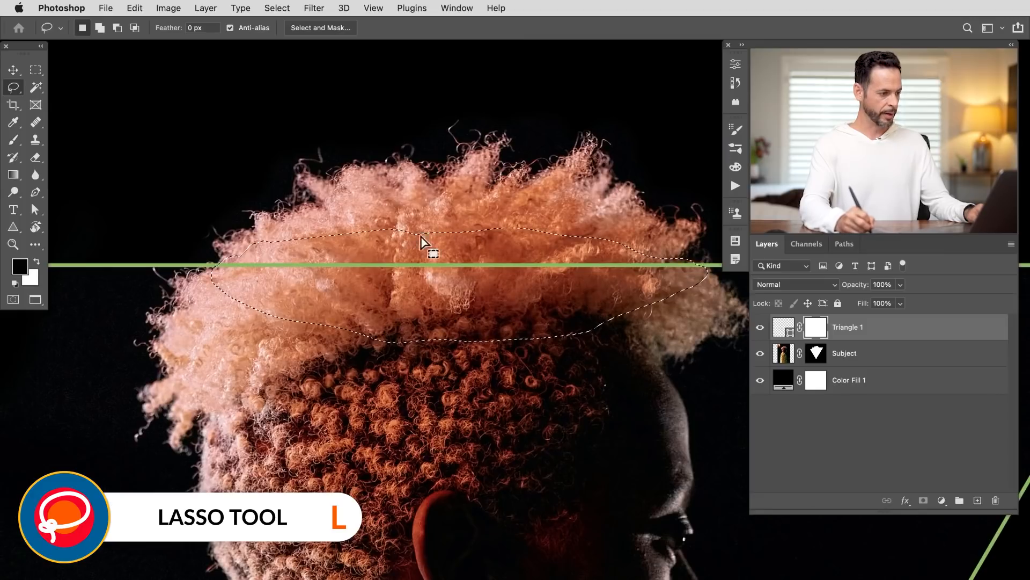
- Fill the lassoed area of the triangle's mask with Black at 100% opacity and deselect
click(134, 8)
click(167, 211)
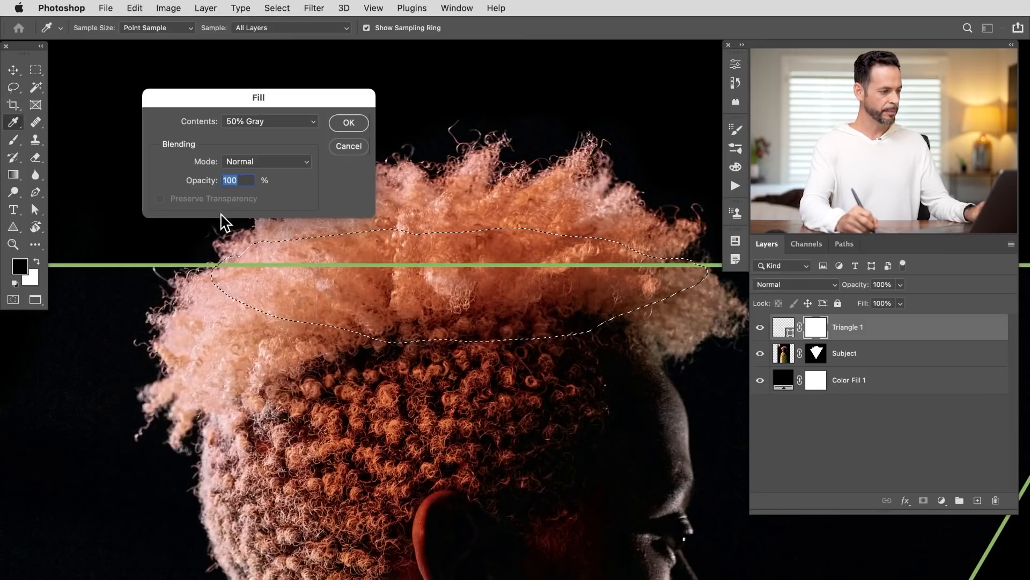
click(287, 121)
click(287, 108)
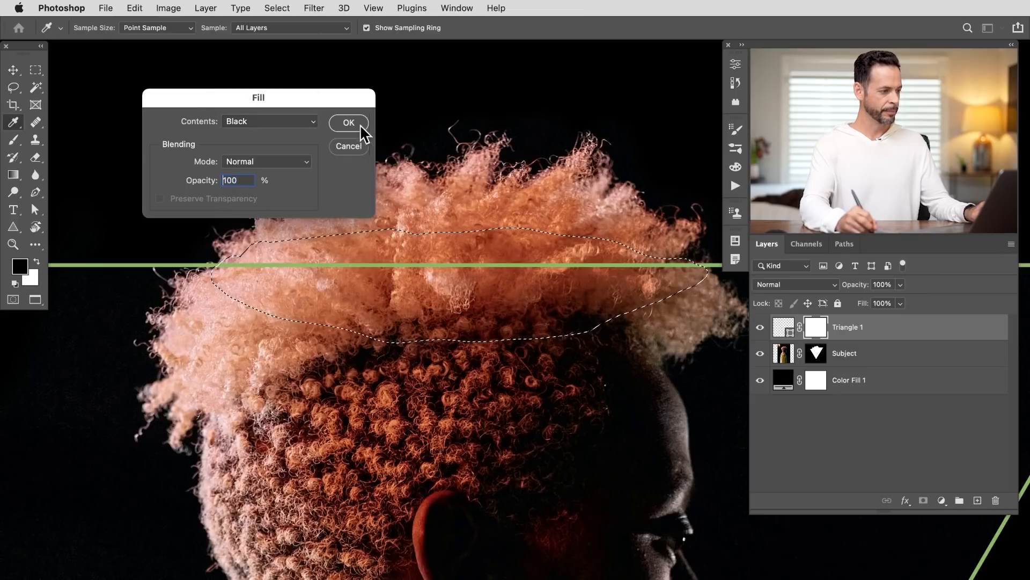
click(358, 127)
key(super+d)
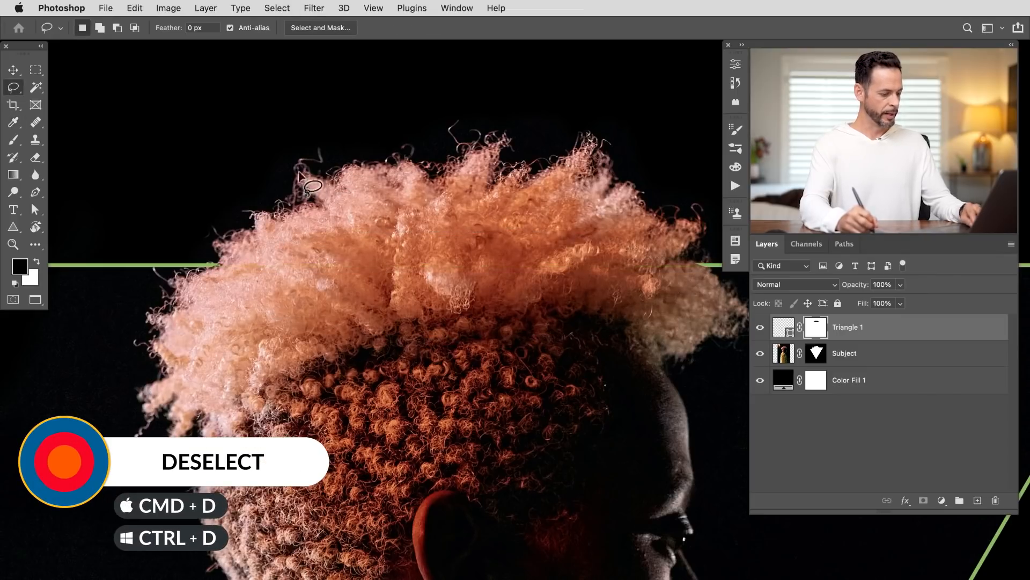
- Refine the triangle's mask with a 19 px brush in black and white where the line meets the hair at the back of the head
key(b)
click(222, 279)
drag(223, 280, 91, 269)
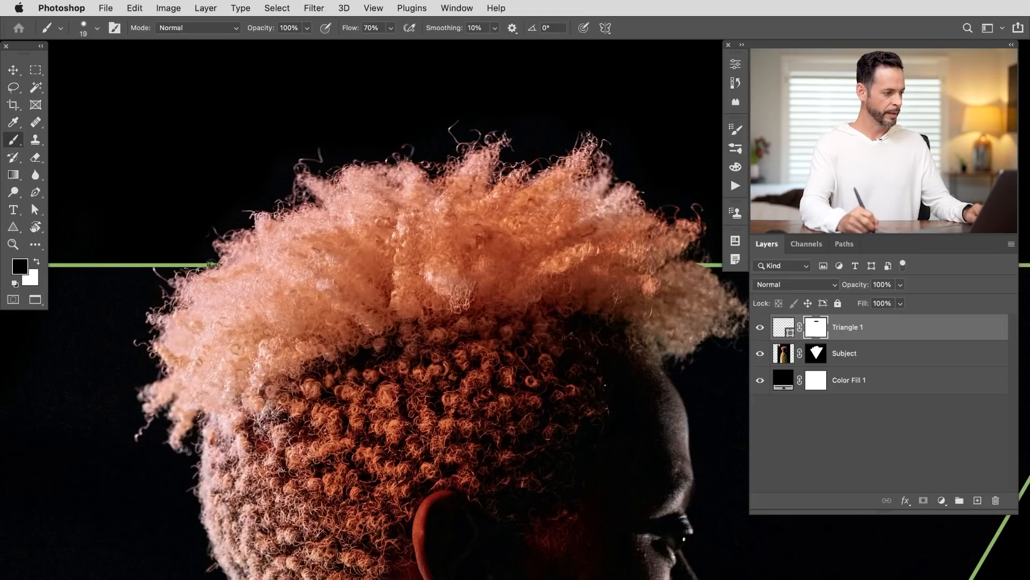
key(x)
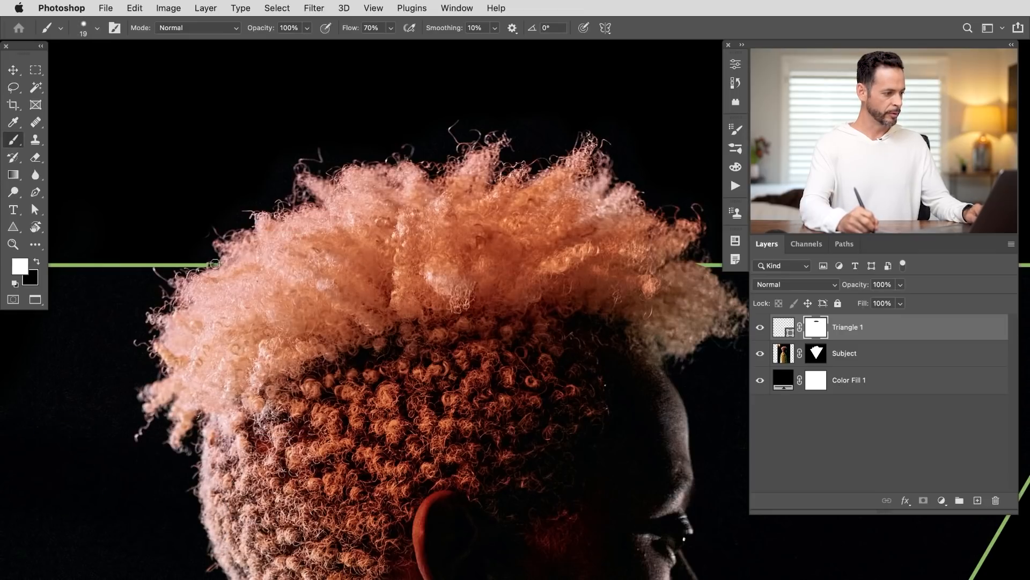
key(x)
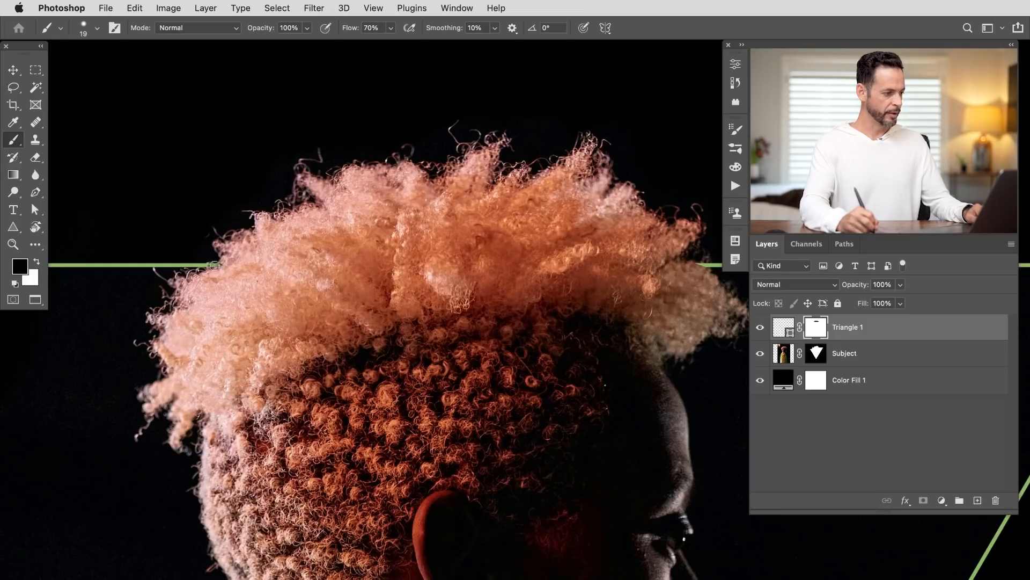
key(x)
- Refine the triangle's mask where the line meets the hair above the forehead and compare the composite with the outline hidden and shown
scroll(417, 322, right, 5)
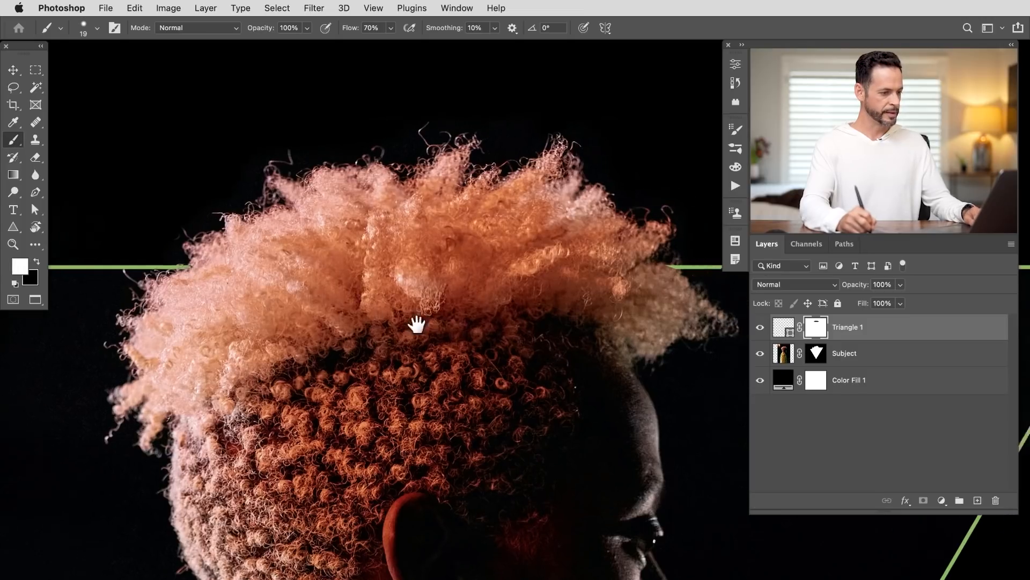
key(x)
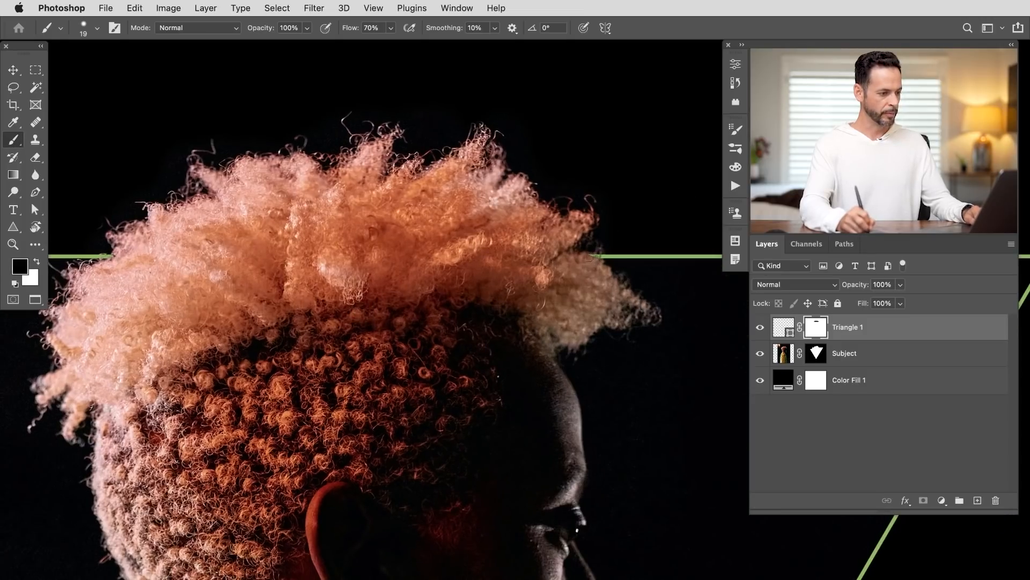
drag(601, 296, 550, 308)
drag(535, 322, 457, 219)
drag(487, 263, 476, 264)
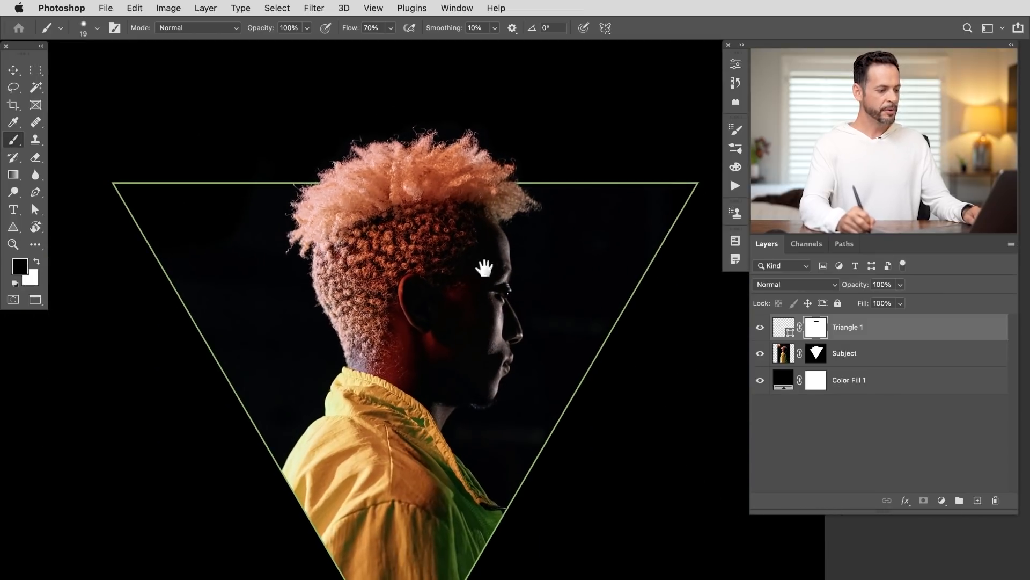
click(759, 328)
click(759, 328)
click(759, 329)
click(759, 328)
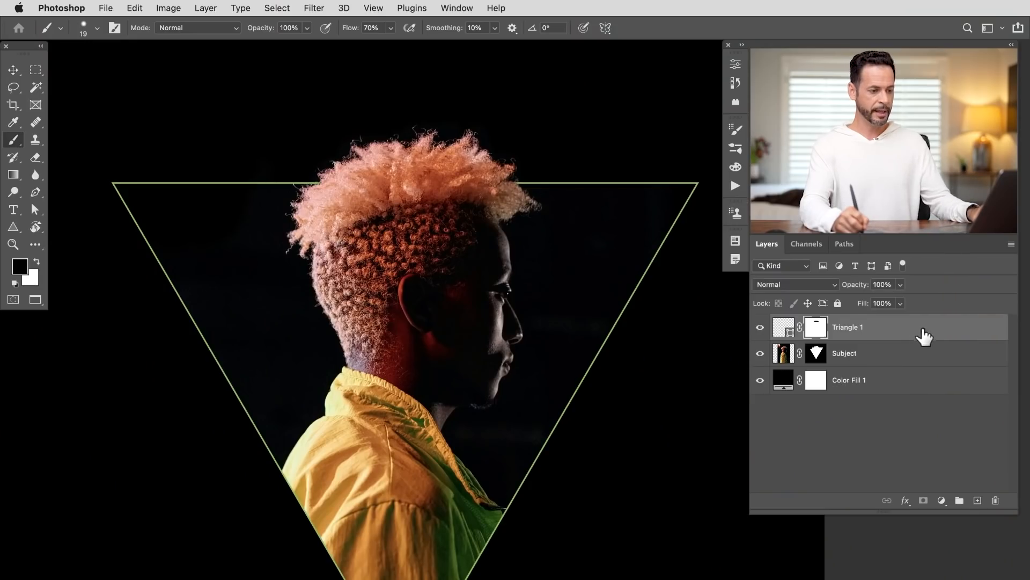
- Duplicate the Triangle 1 layer and rasterize the copy with its mask by merging it with a new blank layer
drag(902, 331, 978, 501)
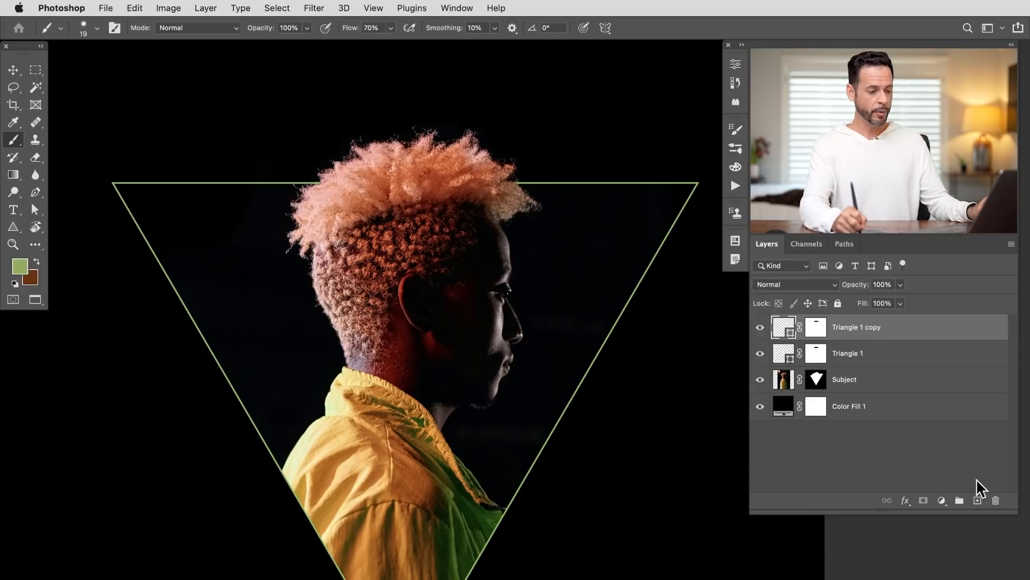
click(978, 501)
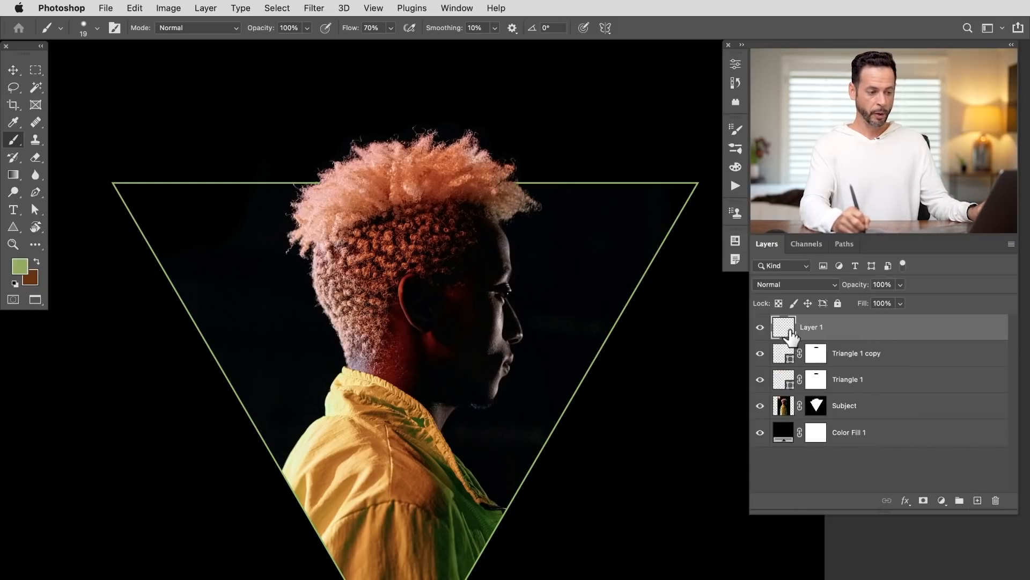
shift+click(898, 359)
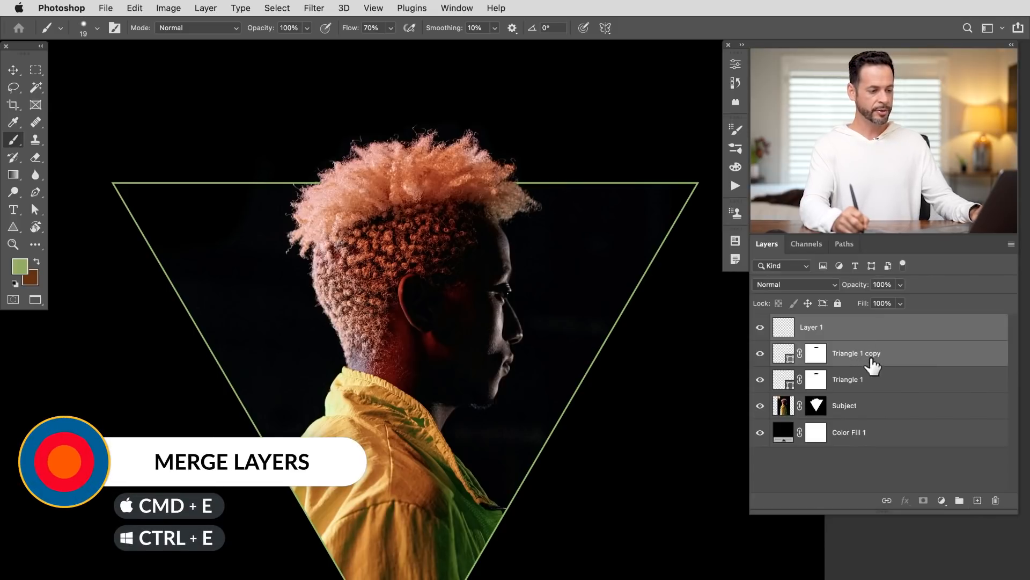
key(super+e)
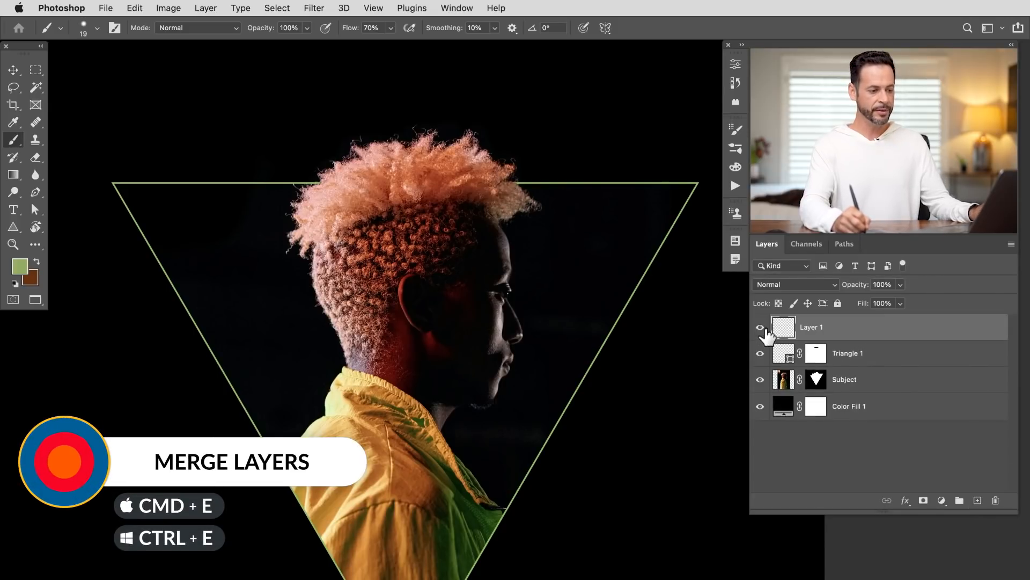
click(760, 327)
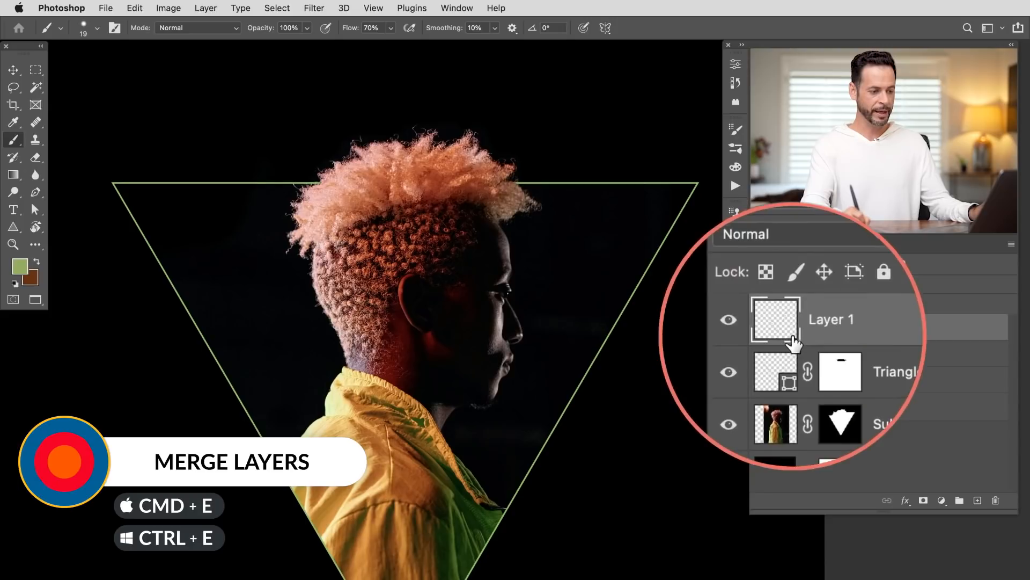
- Try moving the merged triangle layer diagonally away from the original outline
key(v)
drag(538, 324, 585, 370)
key(ctrl+z)
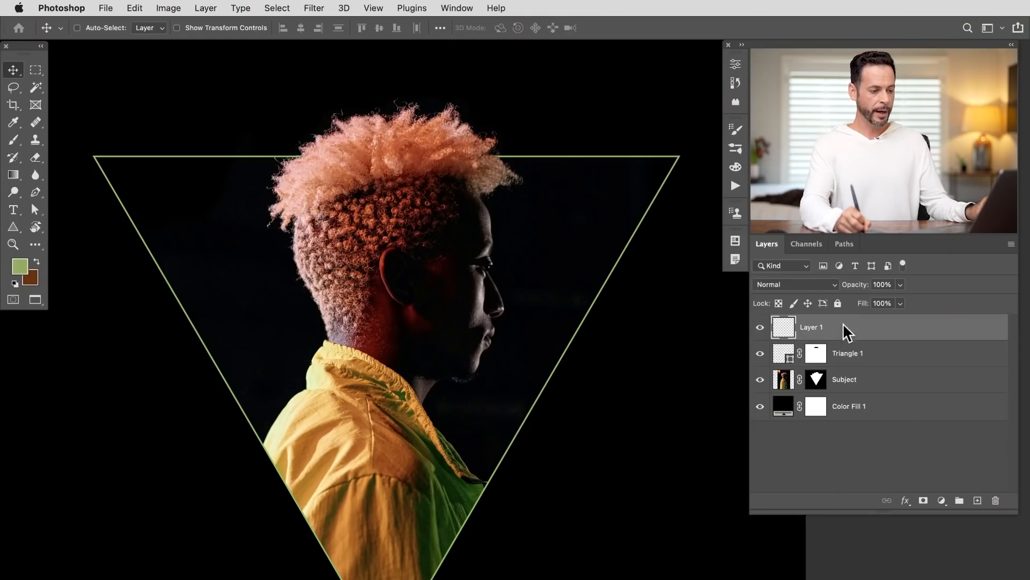
- Convert Layer 1 to a smart object and apply a Gaussian Blur with a 10.1 px radius
right_click(847, 331)
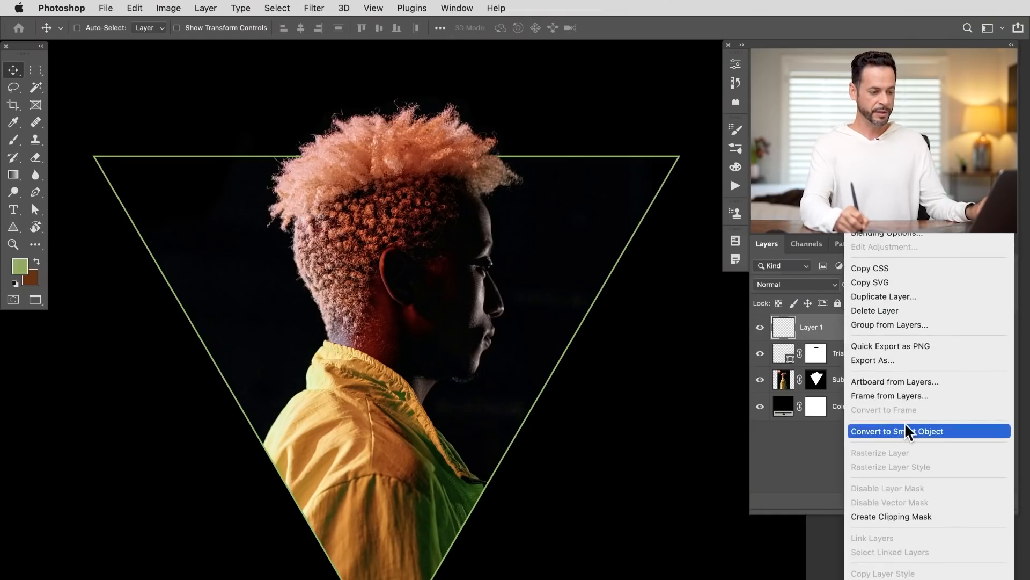
click(896, 435)
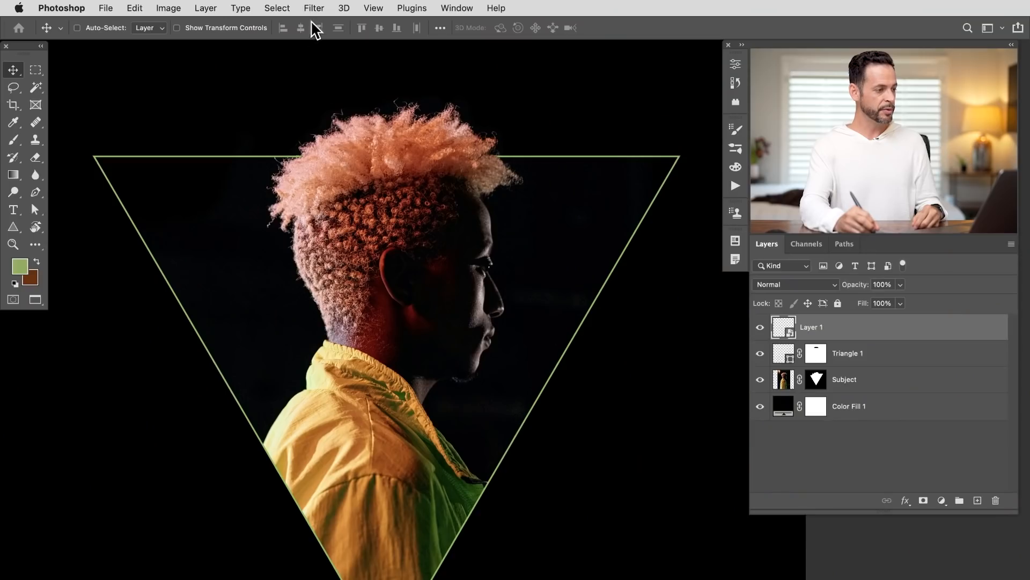
click(314, 8)
mouse_move(333, 182)
click(543, 228)
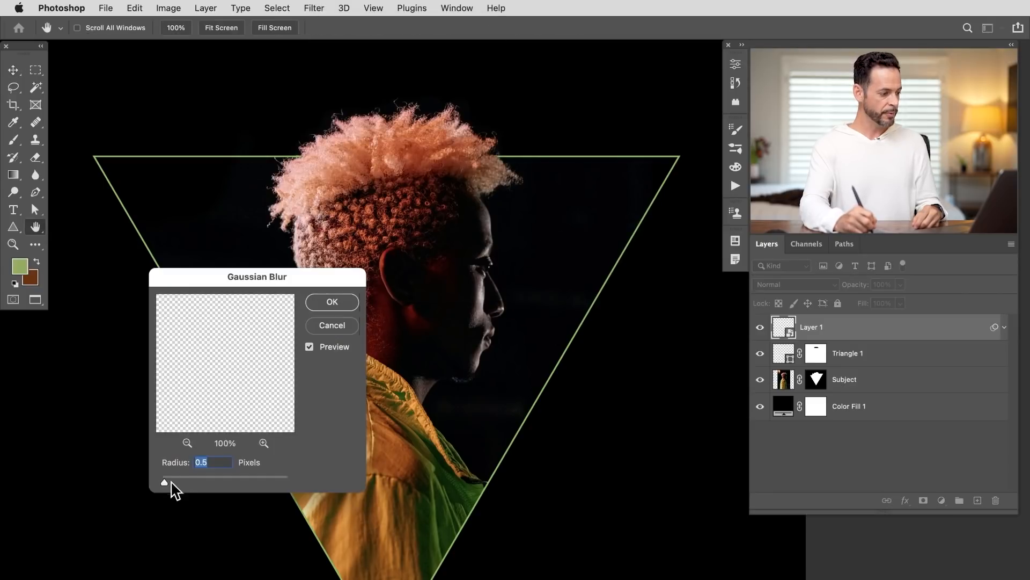
mouse_move(205, 480)
mouse_down()
mouse_move(259, 475)
mouse_move(214, 480)
mouse_up()
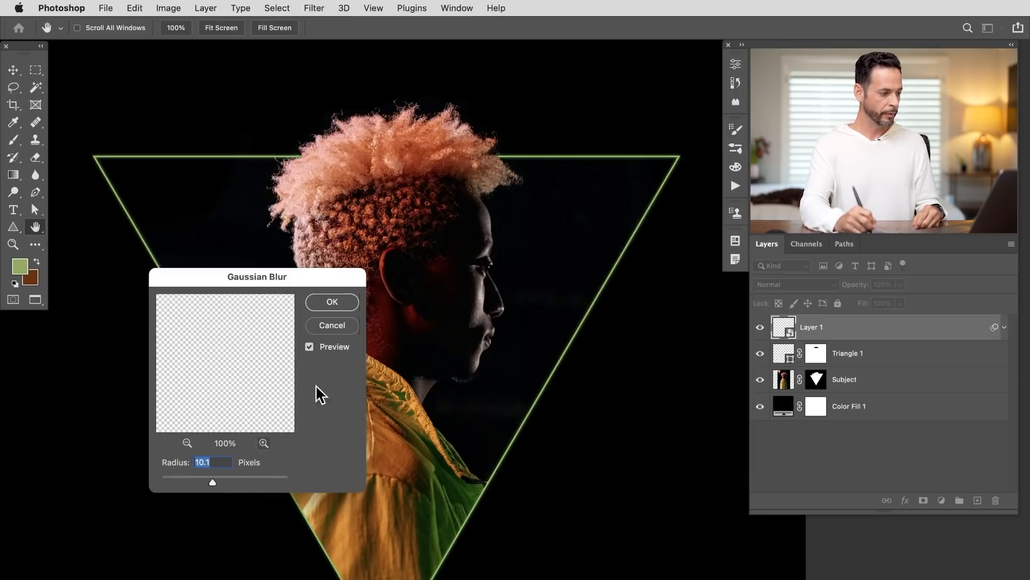
click(338, 306)
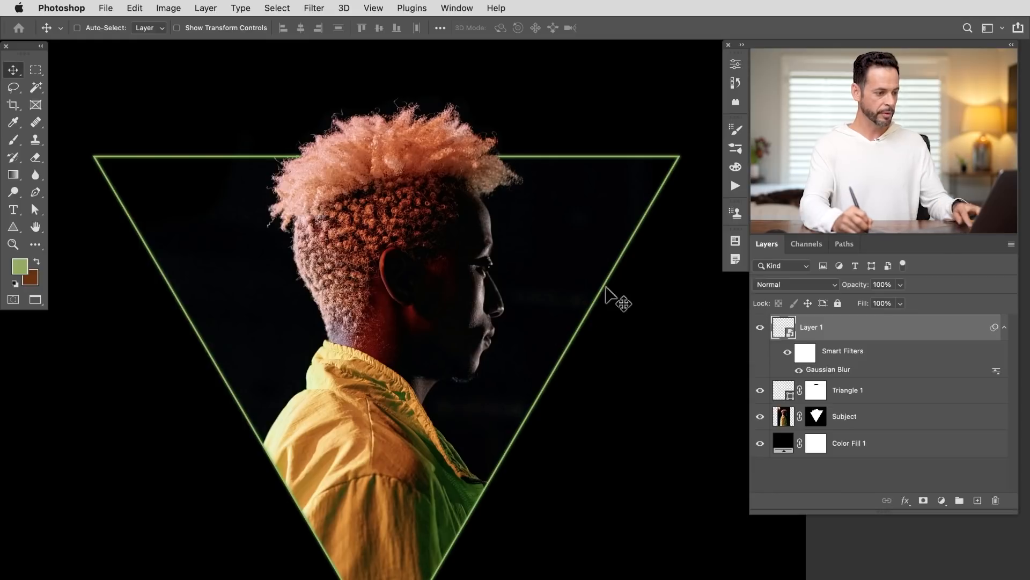
- Compare the triangle's upper-right corner with the blurred Layer 1 hidden and shown
drag(665, 175, 744, 150)
drag(598, 256, 507, 344)
click(758, 327)
click(759, 328)
click(759, 328)
click(760, 327)
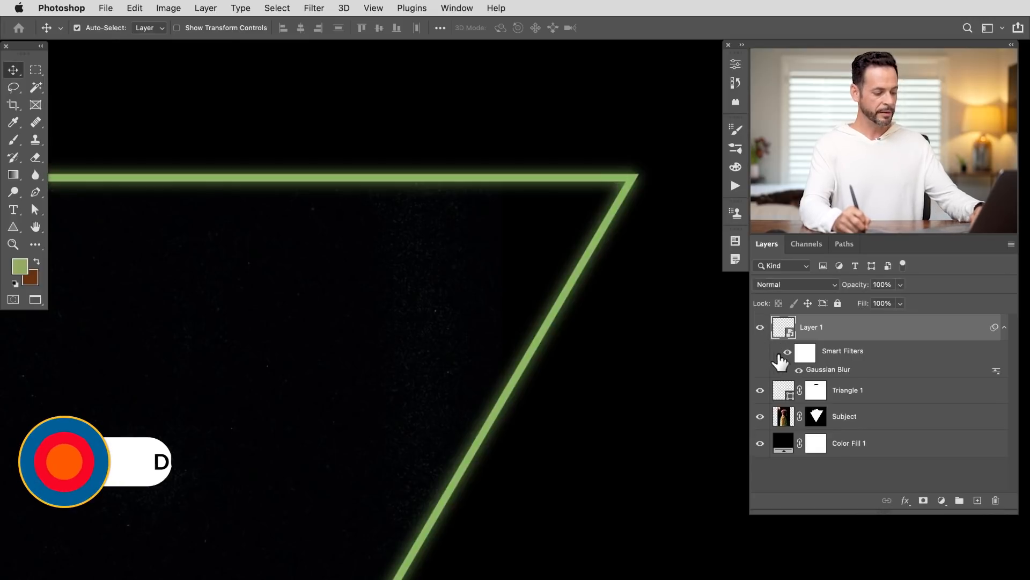
- Duplicate the blurred Layer 1 and set the copy's Gaussian Blur radius to 43.0 px
key(super+j)
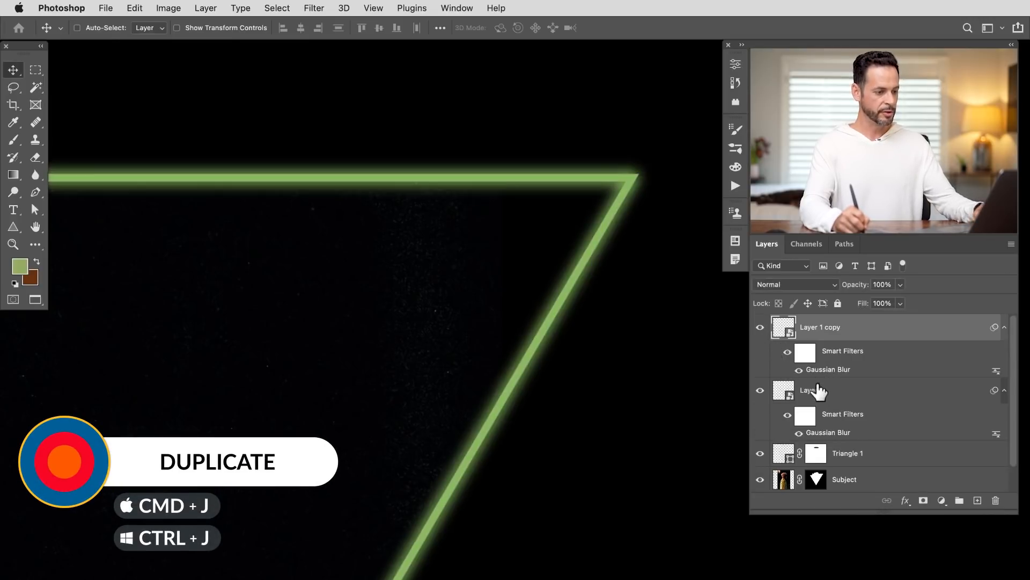
double_click(832, 369)
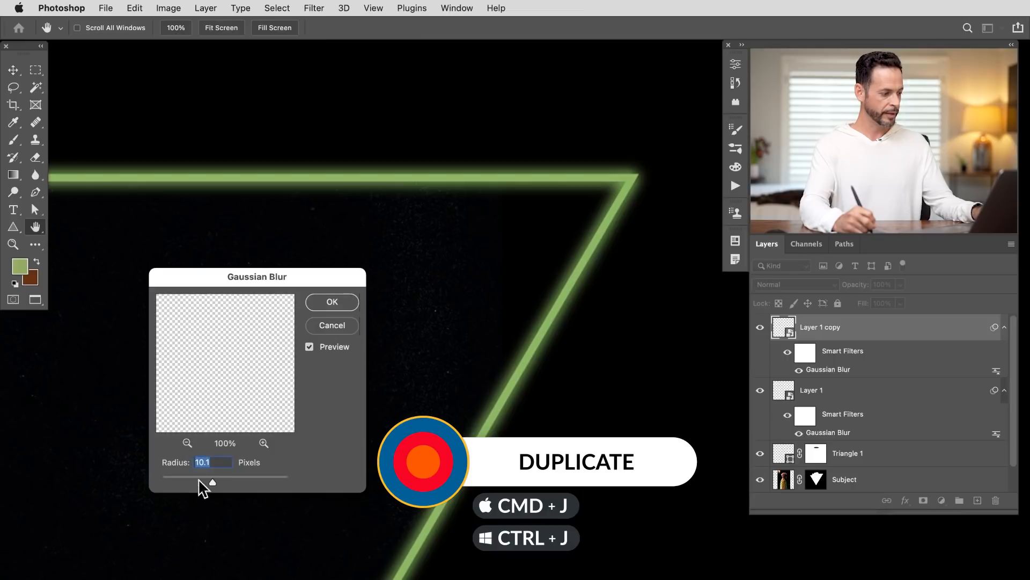
drag(226, 479, 230, 480)
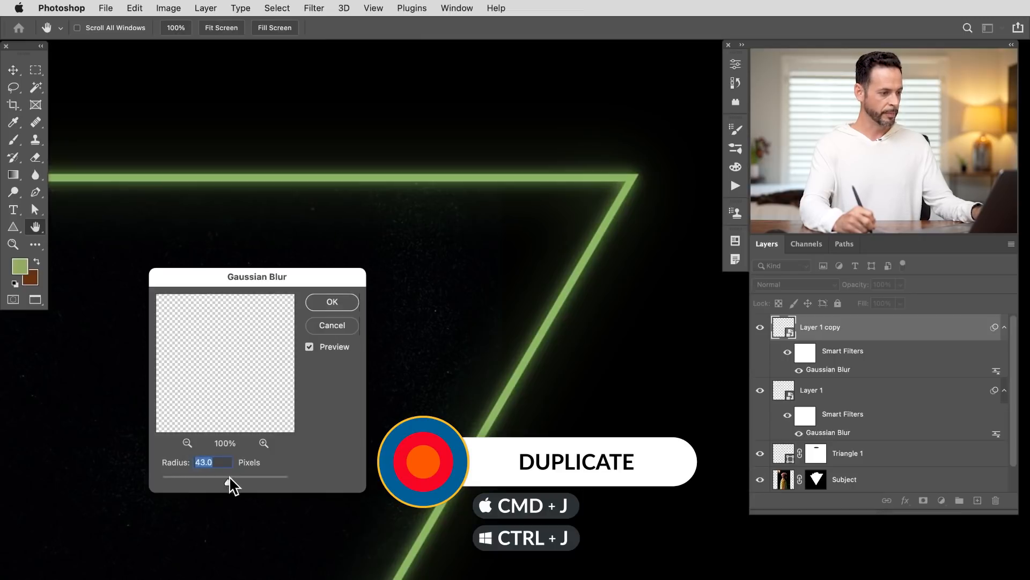
click(338, 301)
key(v)
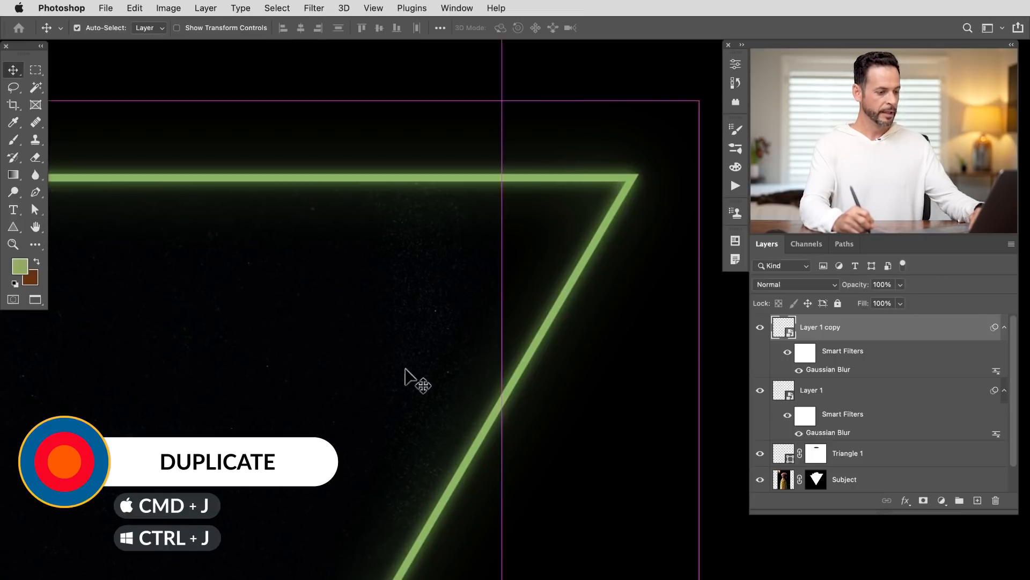
- Duplicate the 43 px glow layer and increase the new copy's Gaussian Blur radius
key(super+j)
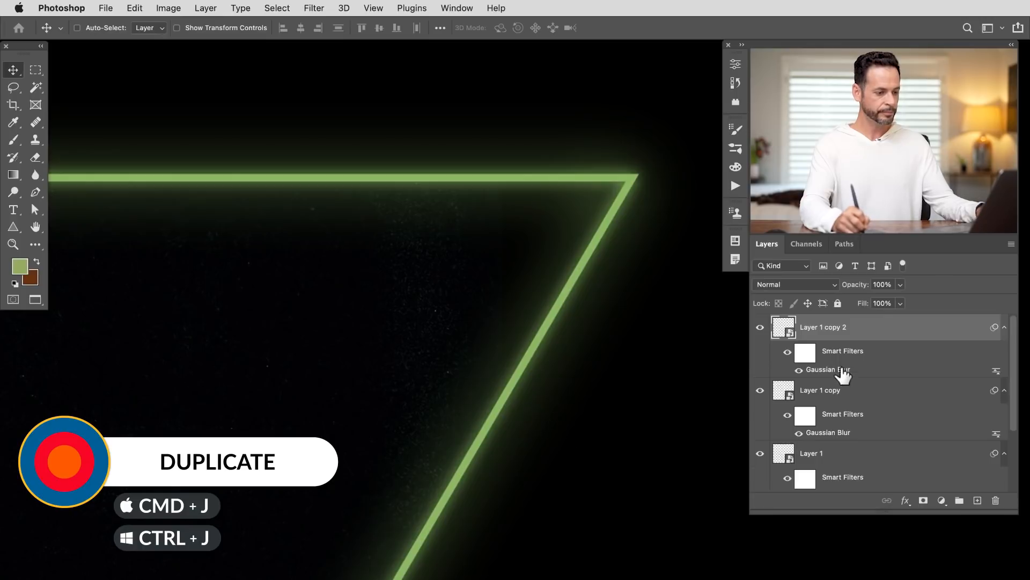
double_click(836, 370)
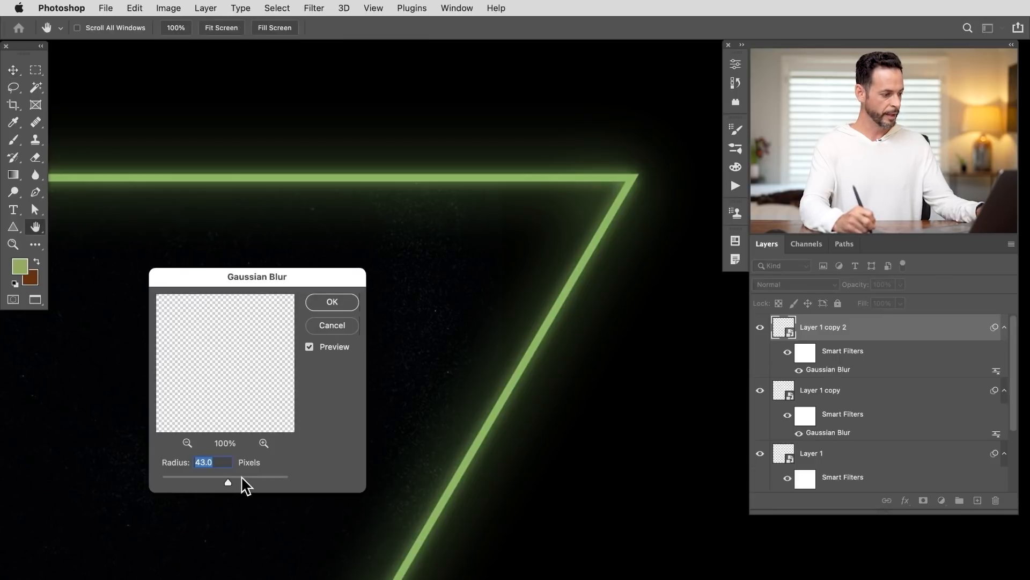
click(333, 302)
- Duplicate Layer 1 copy 2 and set the new copy's Gaussian Blur radius to 170.7 px
key(super+j)
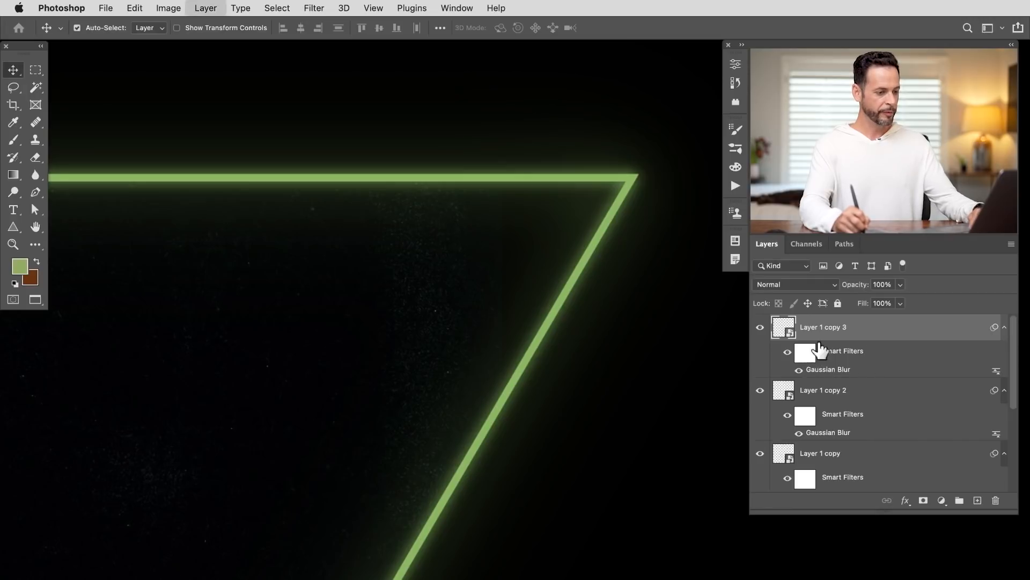
double_click(828, 370)
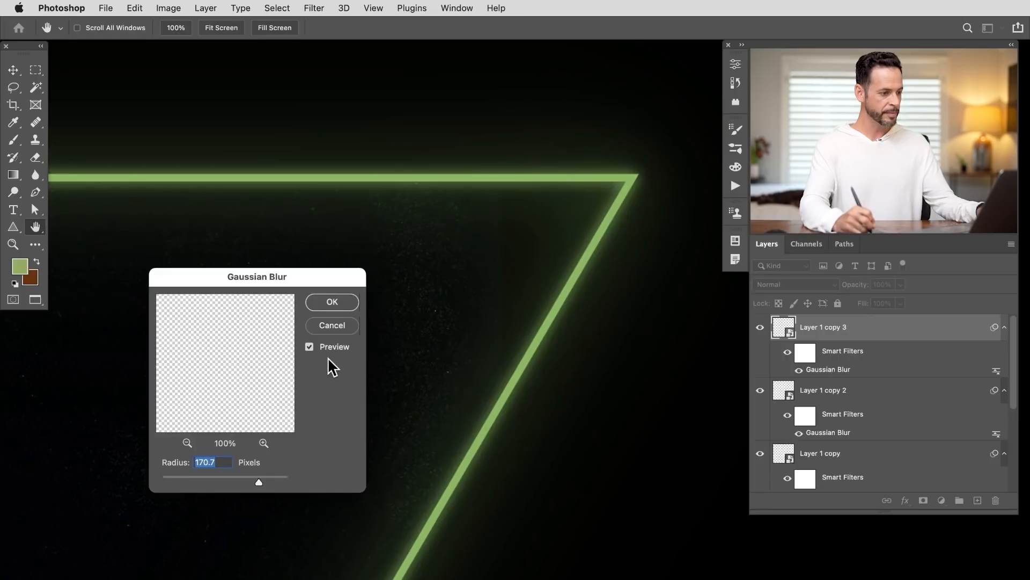
click(333, 302)
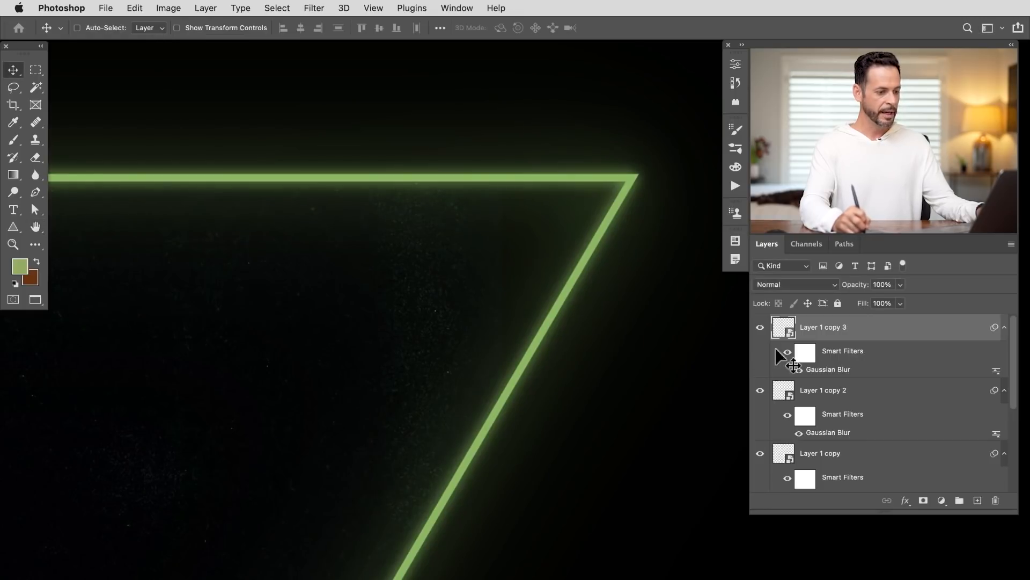
- Duplicate Layer 1 copy 3 and set the new copy's Gaussian Blur radius to 459.1 px
key(super+j)
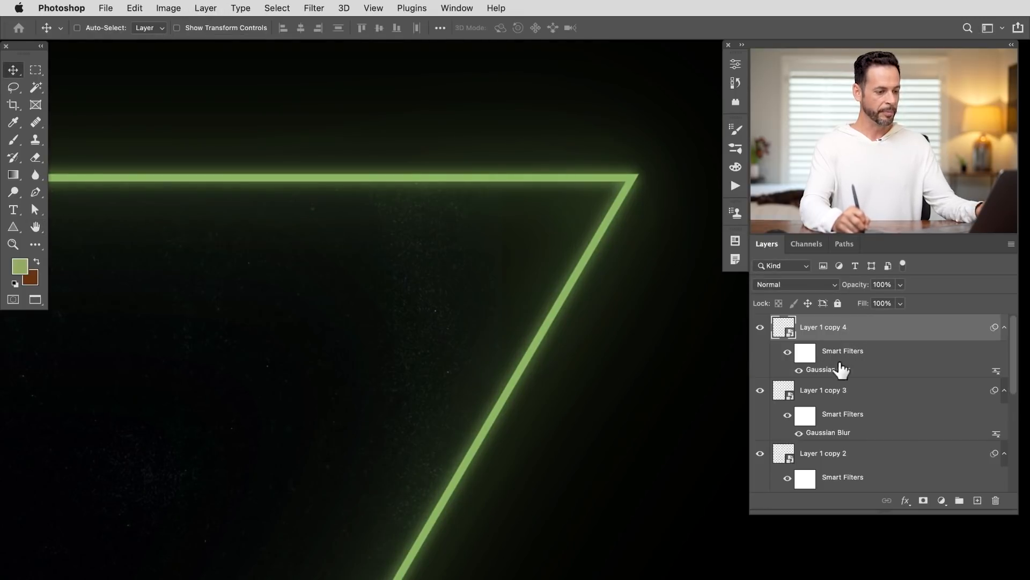
double_click(837, 369)
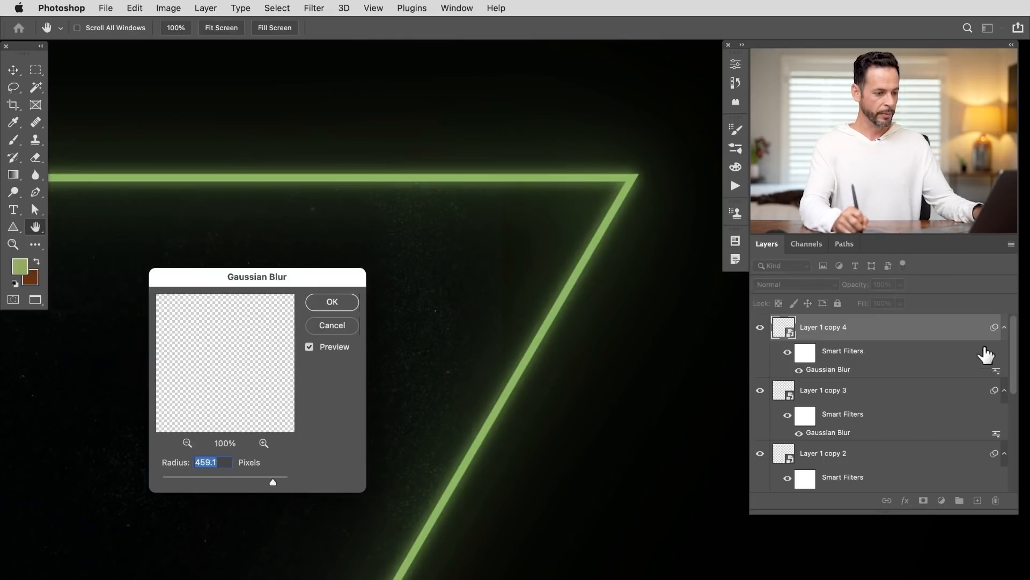
key(Return)
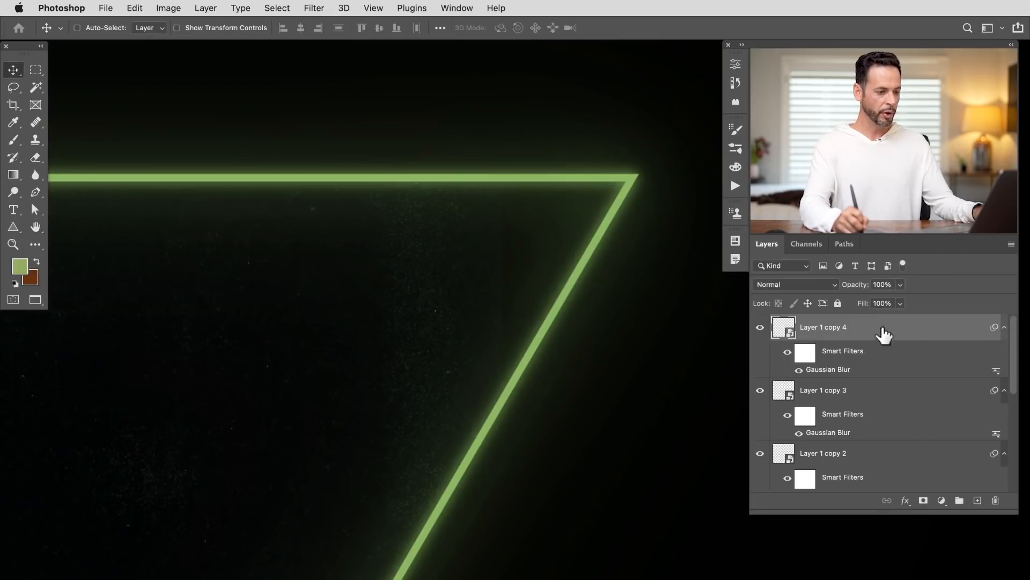
- Collapse the smart filter lists of Layer 1 and its four glow copies
click(1004, 328)
click(1004, 353)
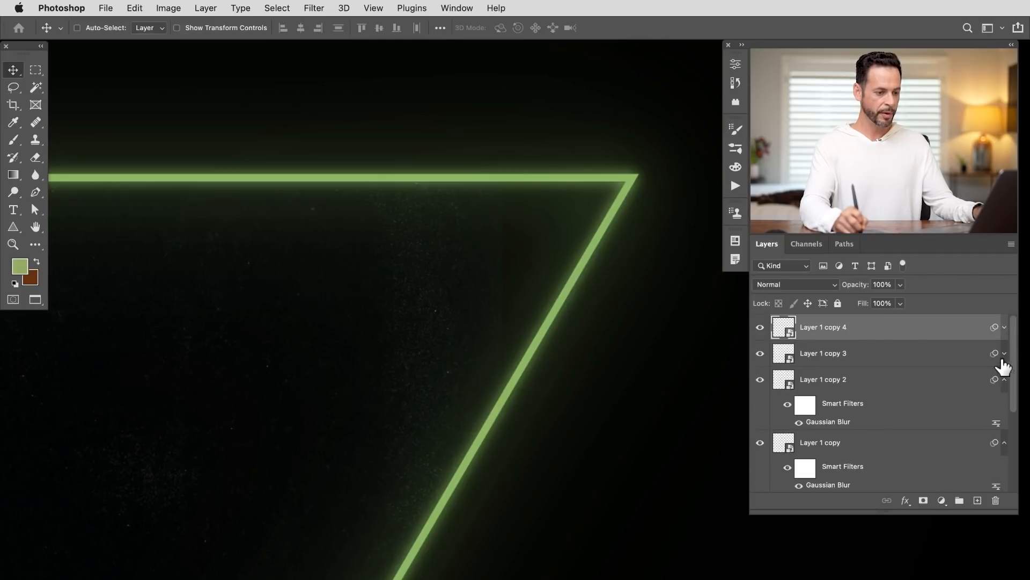
click(1004, 379)
click(1004, 405)
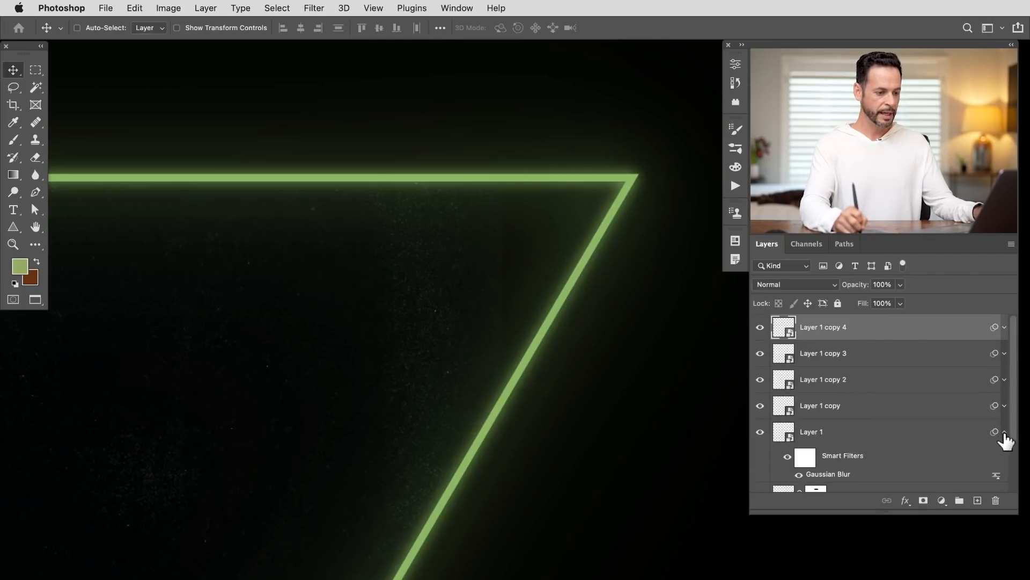
click(1004, 433)
- Duplicate Layer 1 once more, set the copy's Gaussian Blur radius to 28.9 px, and collapse its smart filters
click(813, 437)
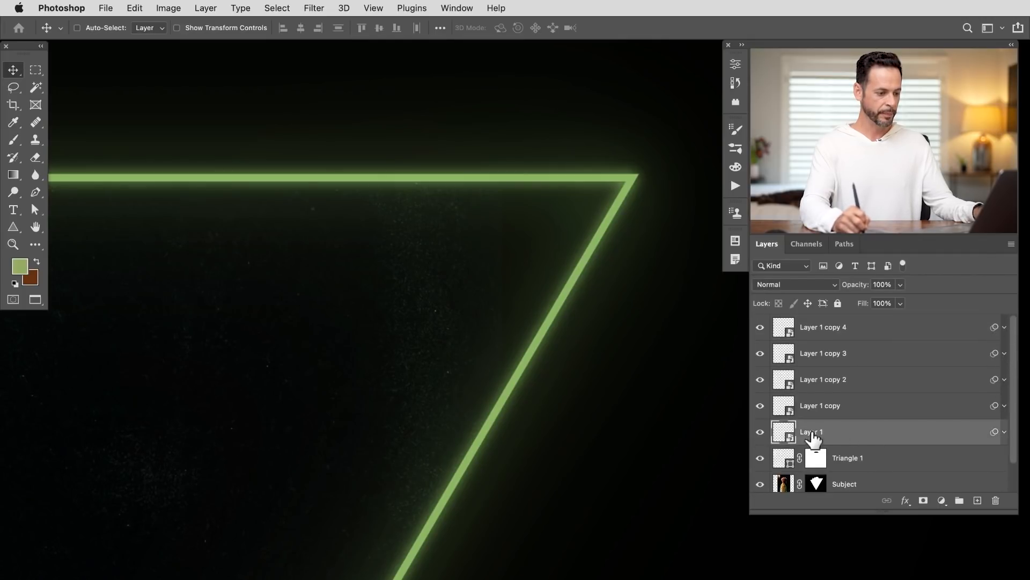
click(761, 434)
click(762, 434)
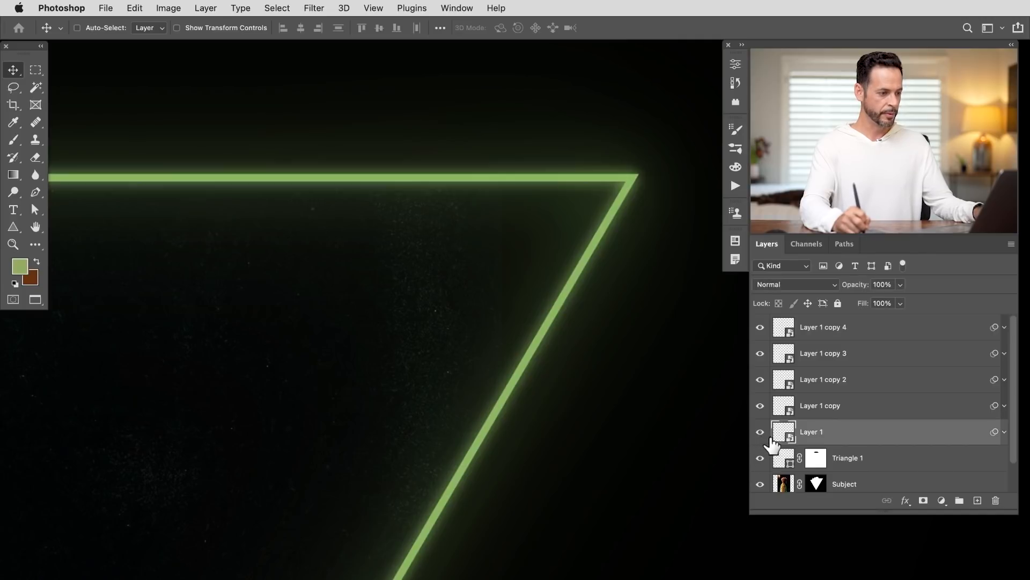
key(super+j)
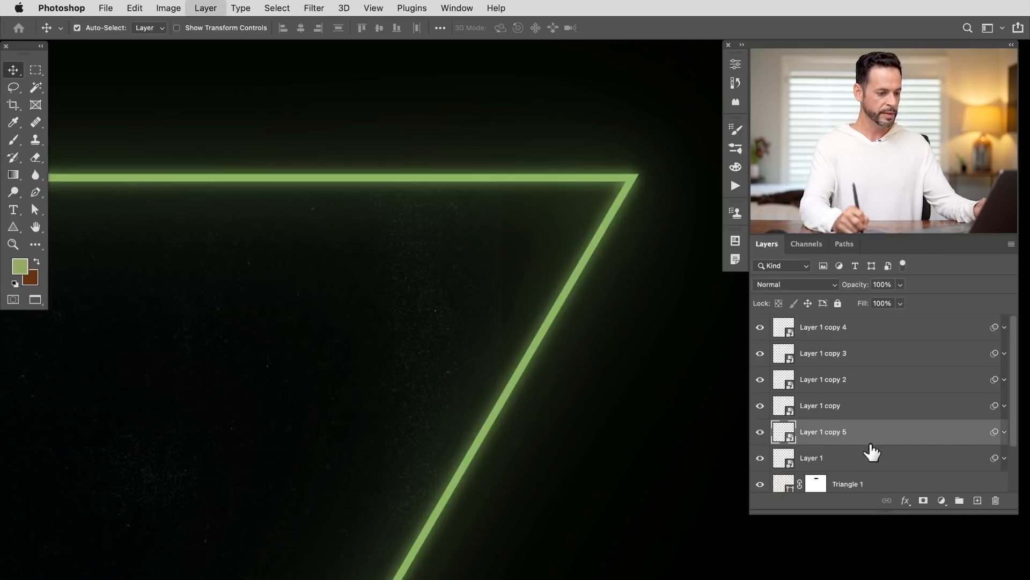
click(1005, 433)
click(1004, 433)
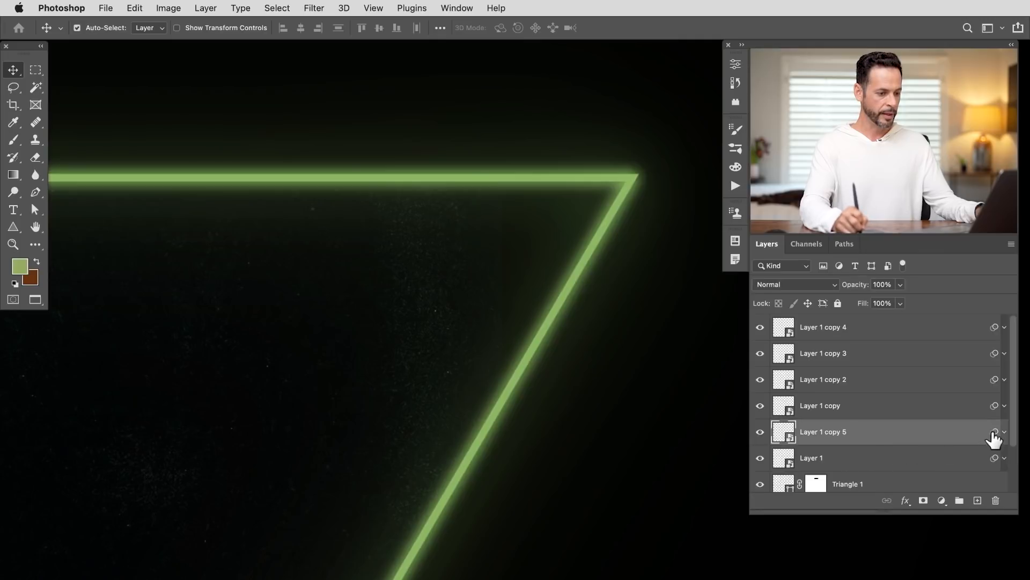
click(1004, 433)
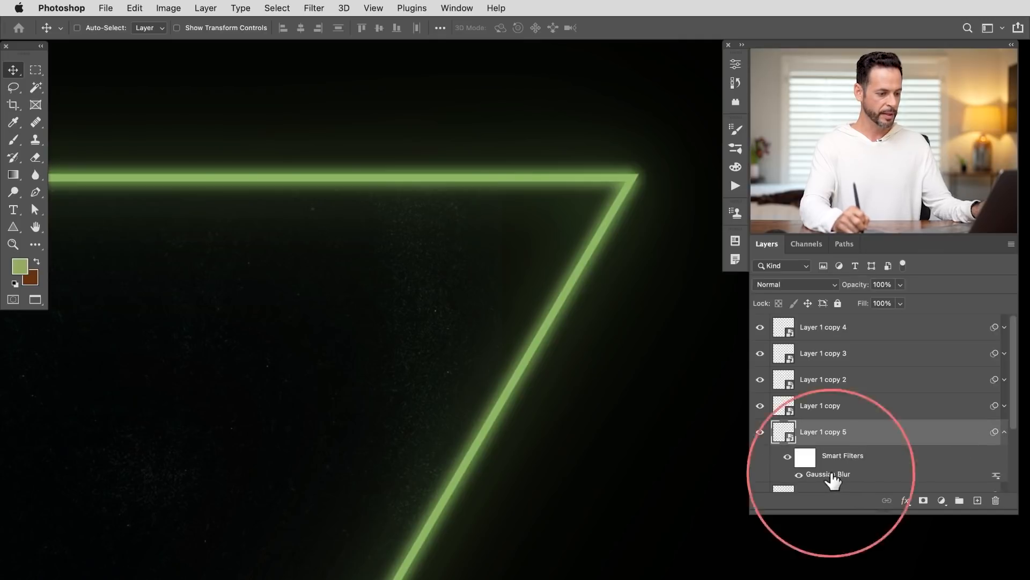
double_click(836, 475)
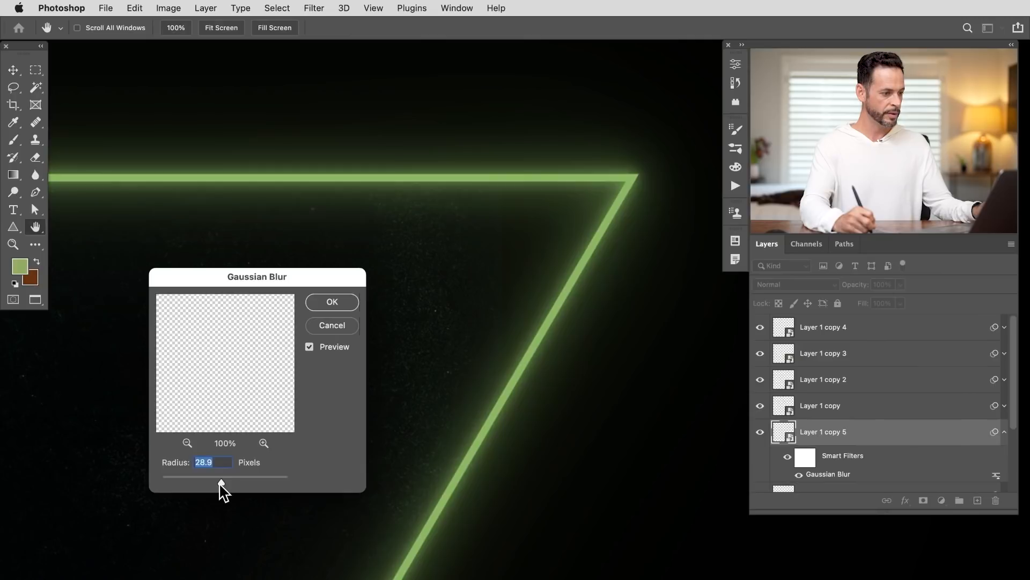
click(333, 302)
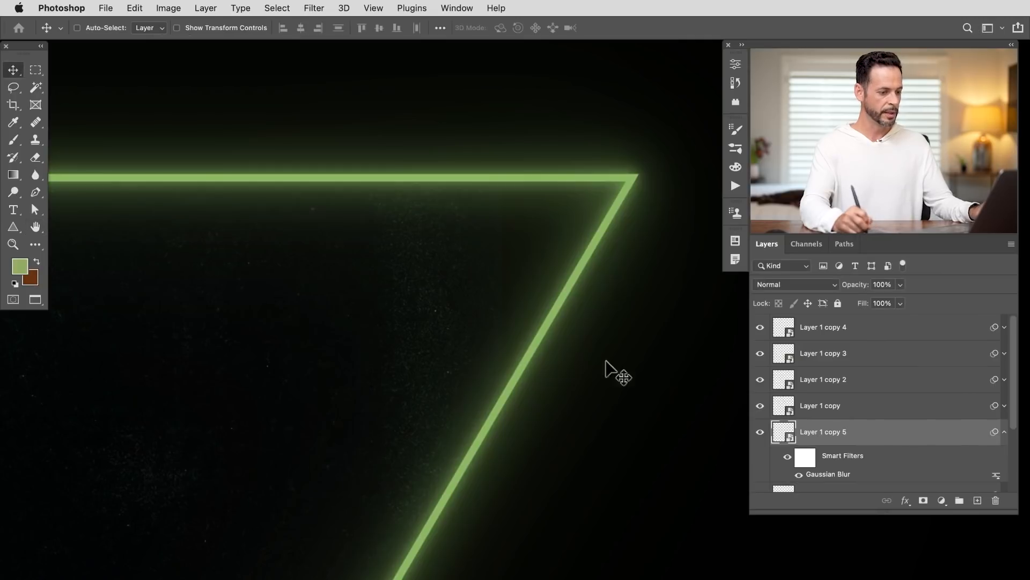
click(1005, 432)
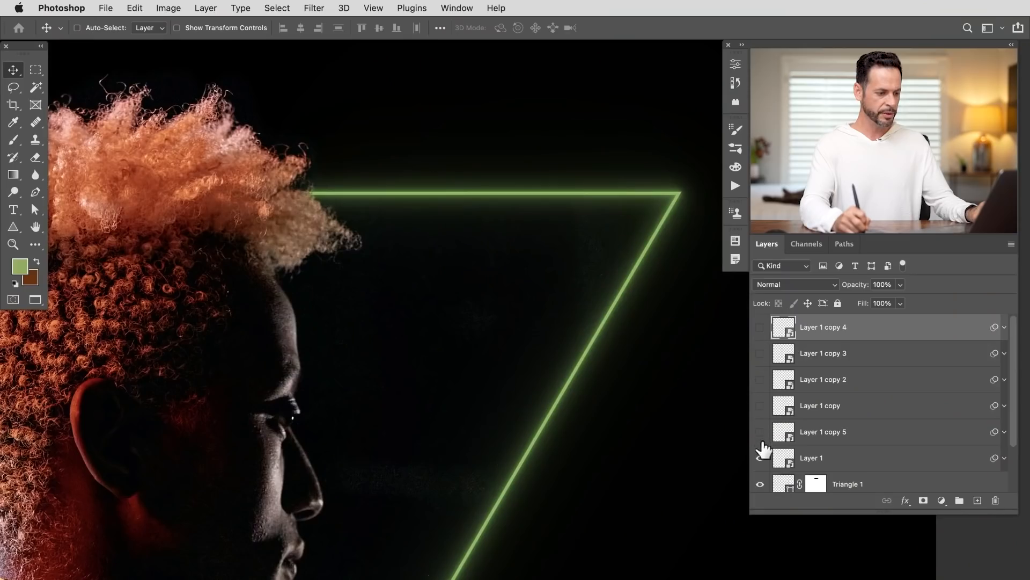
- Compare the glow build-up by hiding all the blurred layers and showing them again from Layer 1 up to Layer 1 copy 4
click(761, 456)
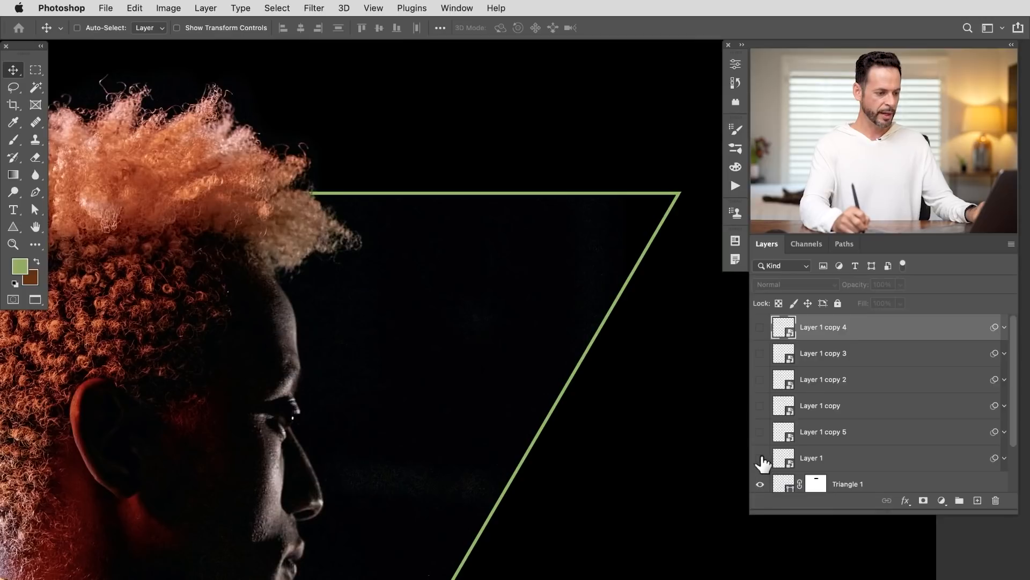
click(761, 459)
click(761, 434)
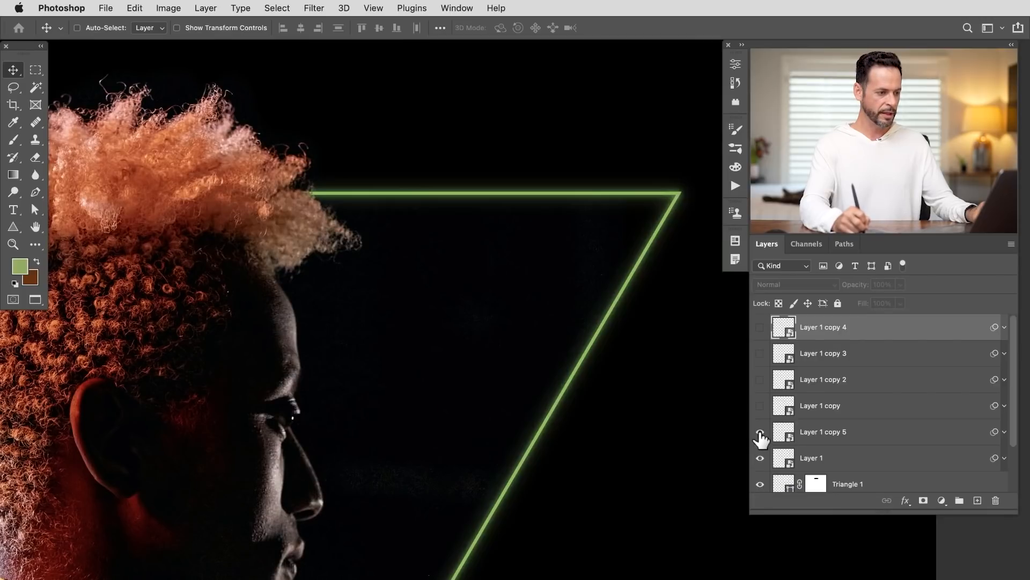
click(761, 407)
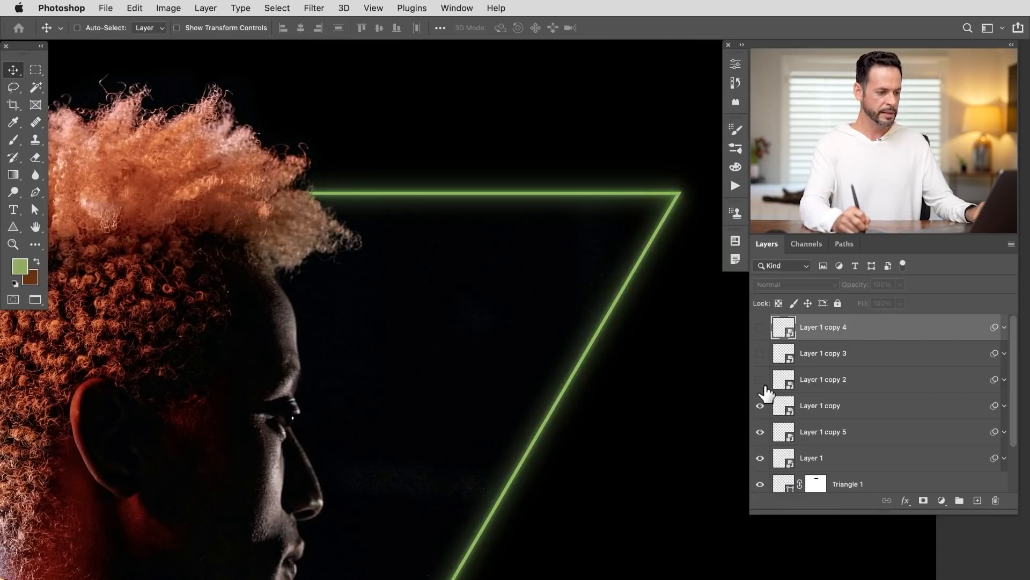
click(761, 380)
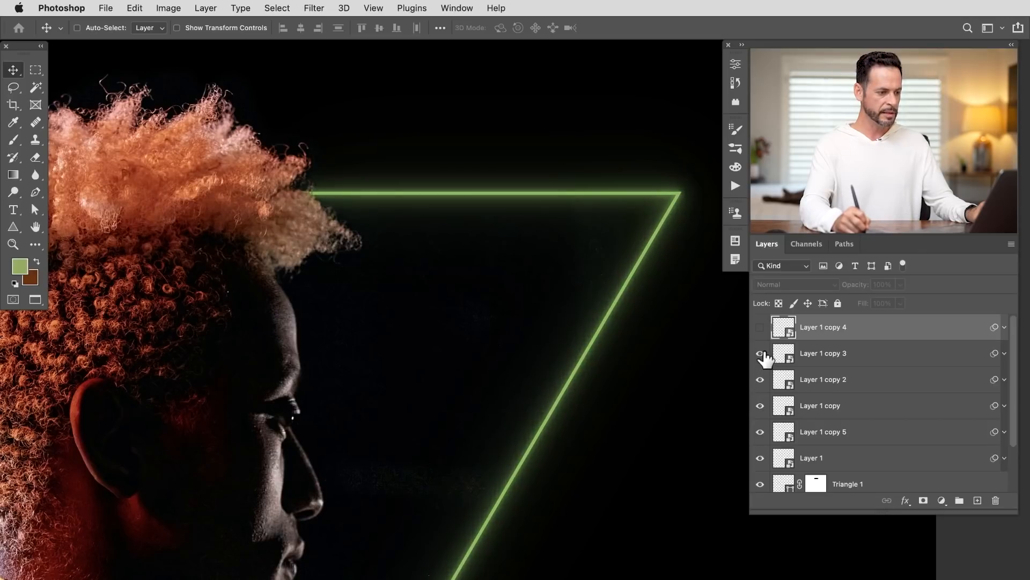
click(762, 327)
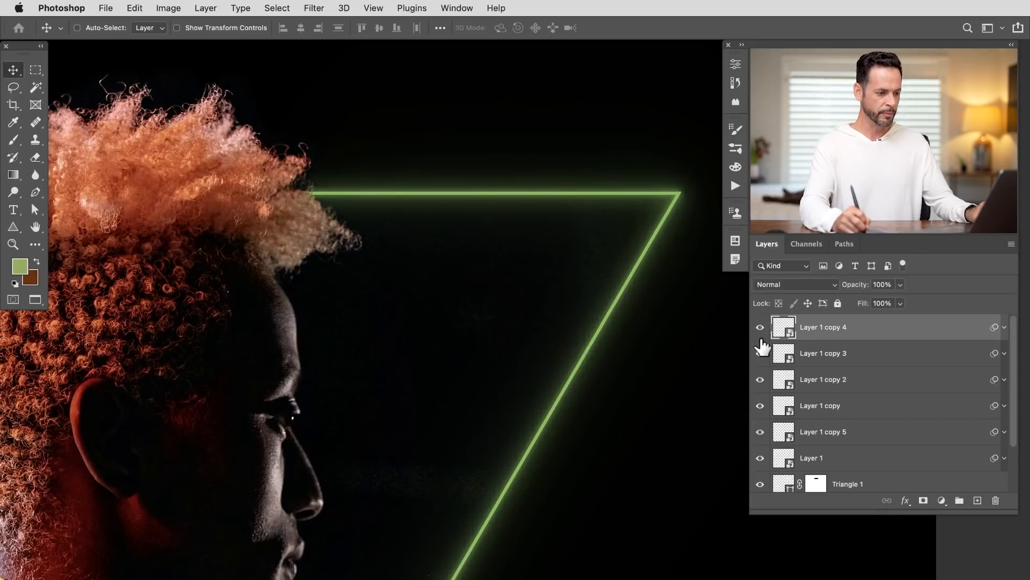
drag(763, 338, 764, 460)
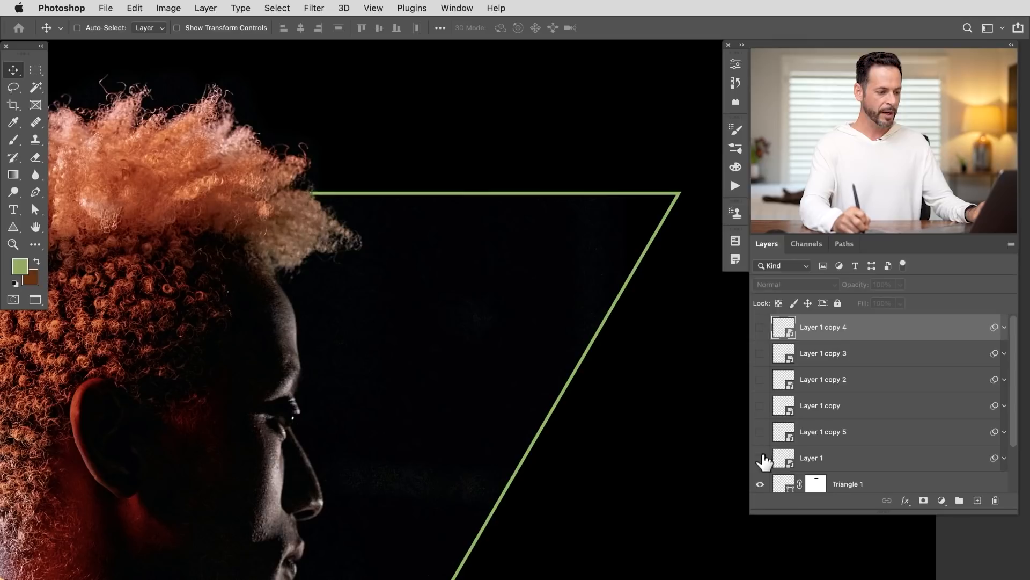
click(760, 327)
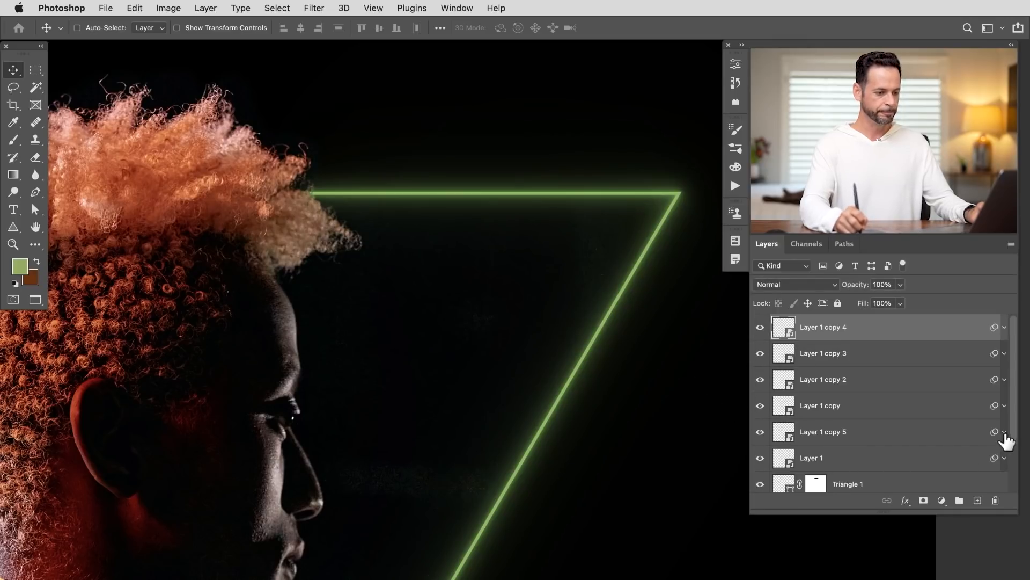
- Duplicate the Triangle 1 shape layer and set the copy's stroke width to 0.66 px
drag(1016, 427, 1018, 453)
click(851, 461)
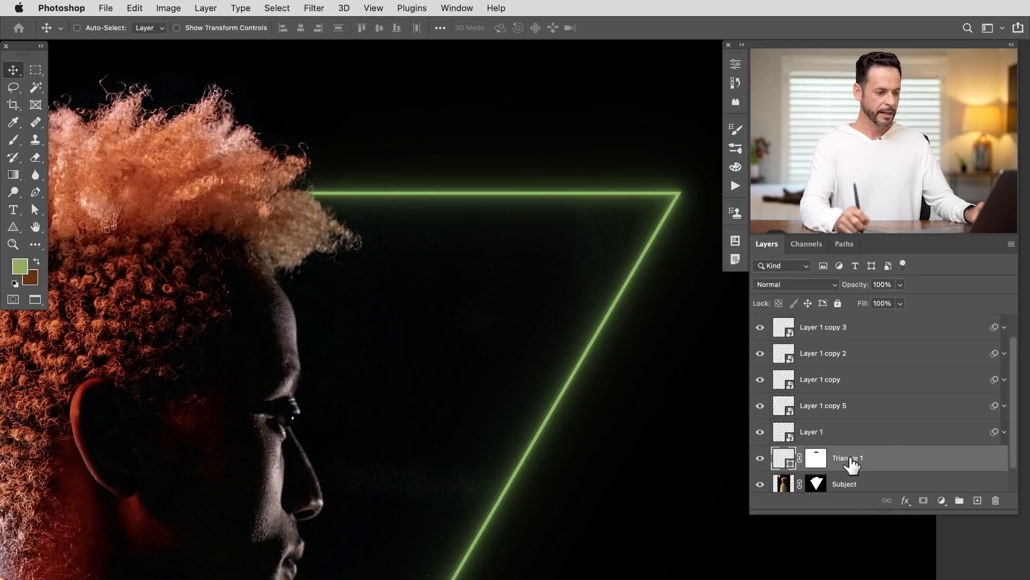
key(super+j)
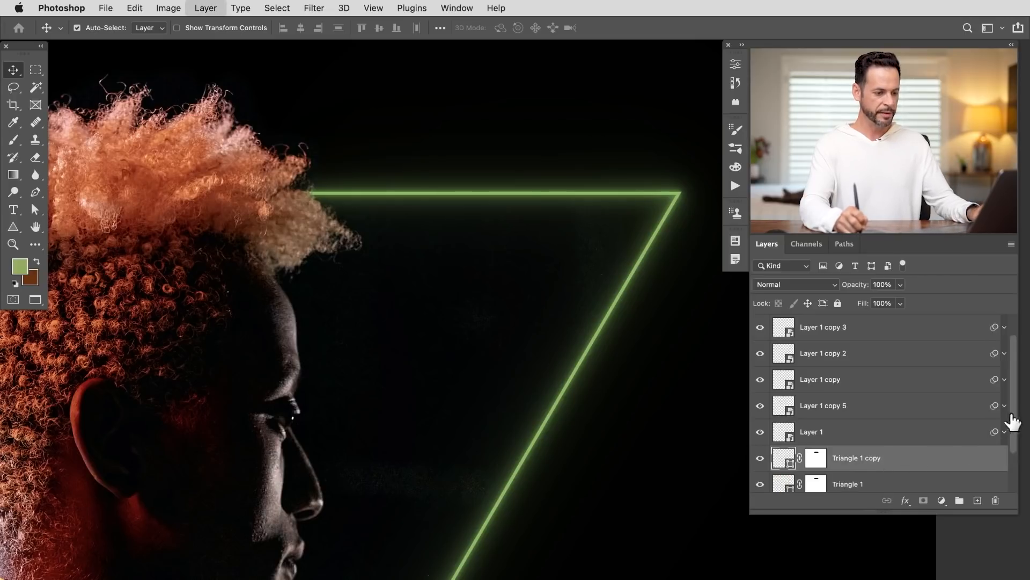
drag(1013, 418, 1018, 441)
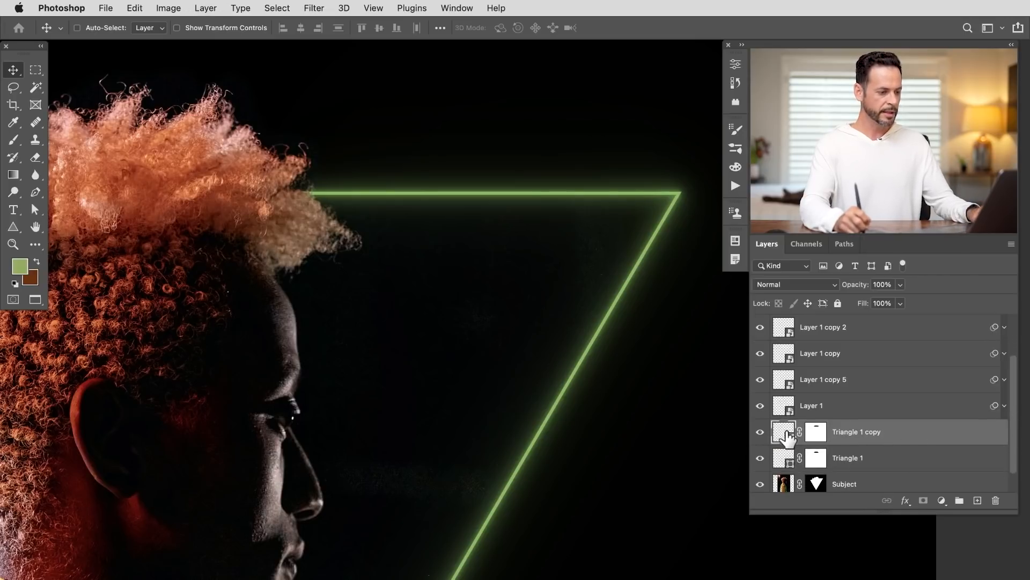
click(11, 229)
click(196, 30)
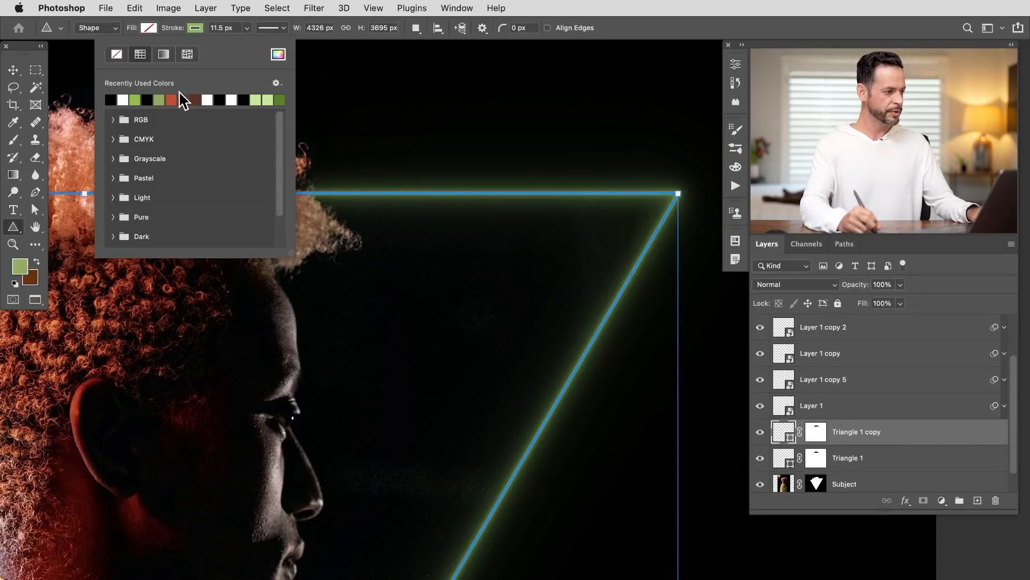
click(244, 28)
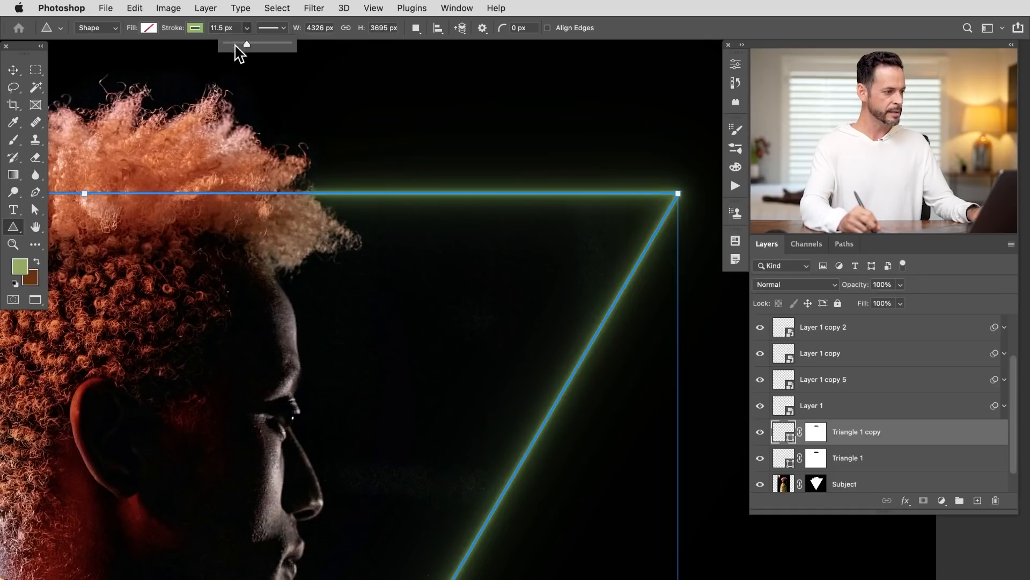
click(632, 31)
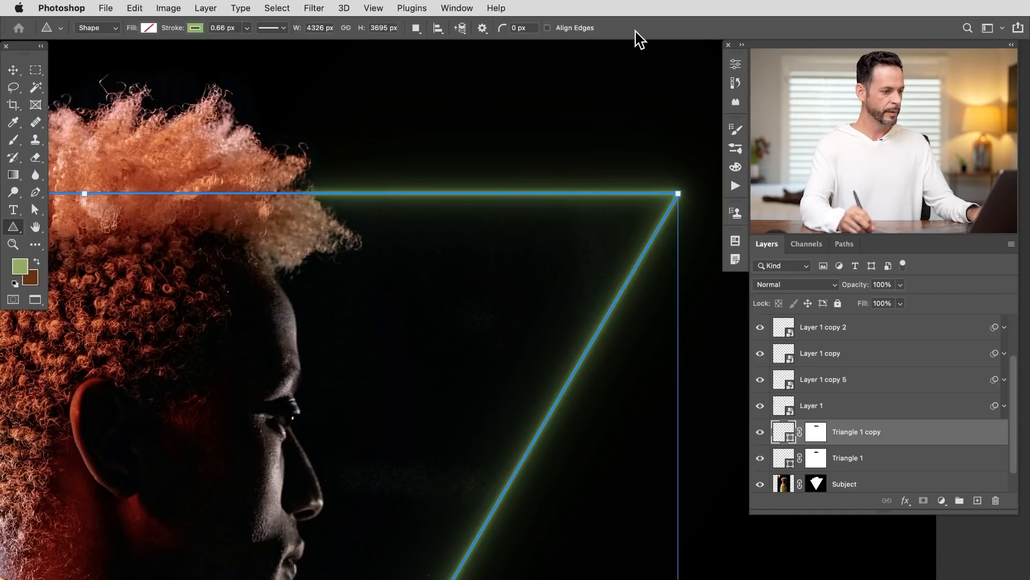
- Set the blend mode of Triangle 1 copy to Color Dodge and compare the outline with the layer hidden and shown
click(760, 434)
click(761, 434)
click(760, 435)
click(760, 435)
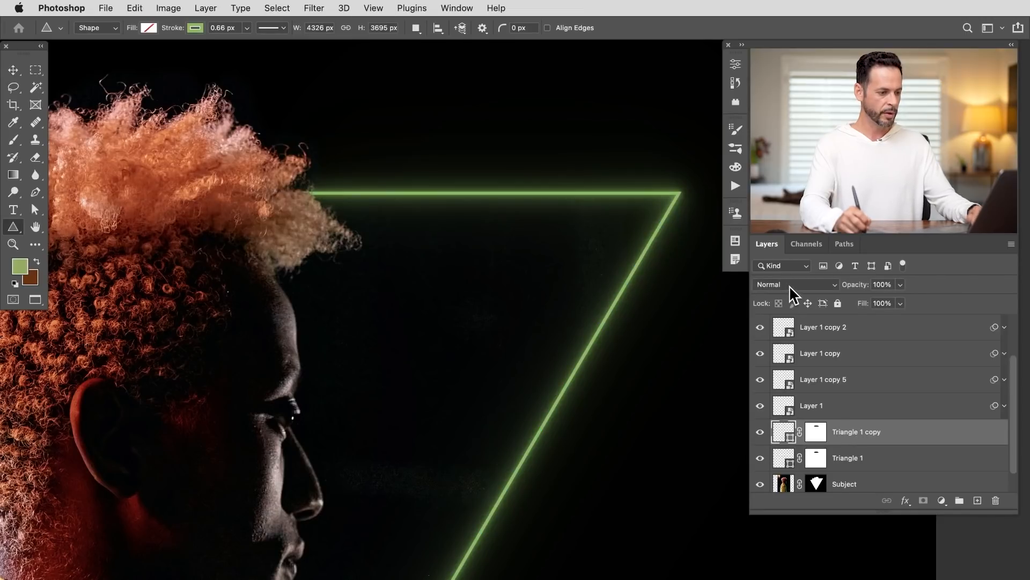
click(789, 285)
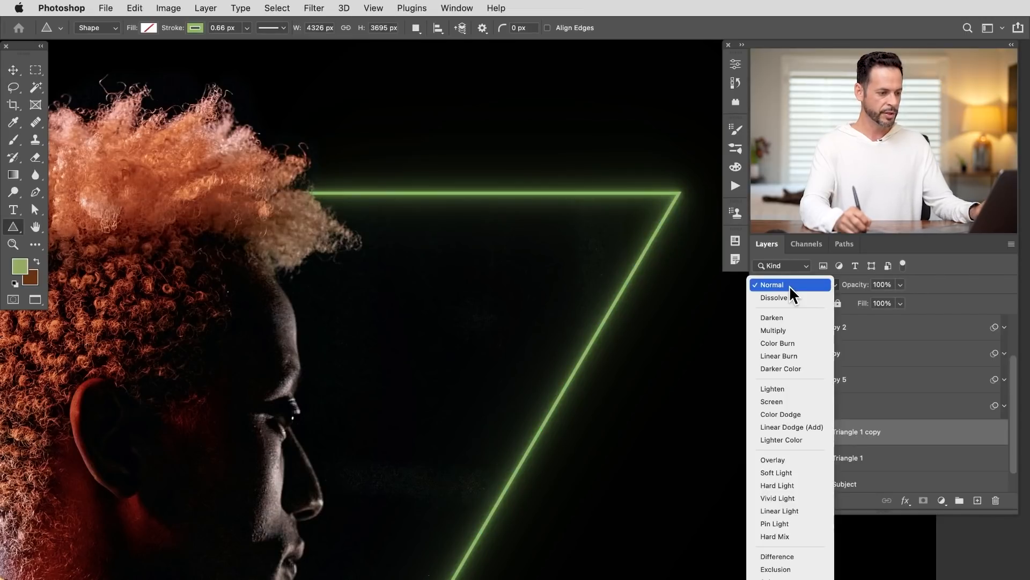
click(797, 414)
click(761, 432)
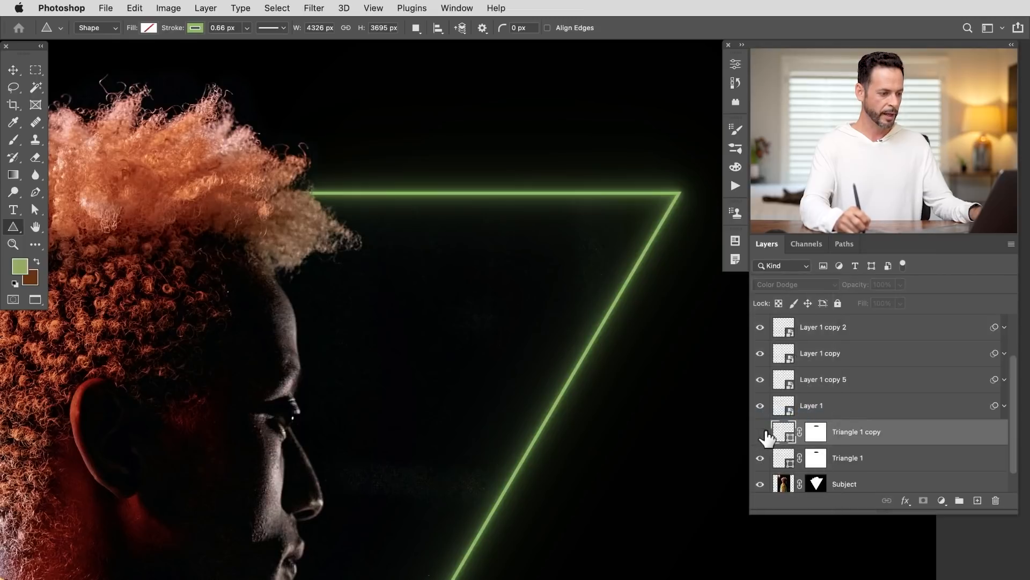
click(762, 432)
- Check the Triangle 1 copy outline up close and set its stroke width to 5.07 px
drag(585, 399, 639, 354)
click(762, 432)
click(761, 432)
drag(607, 384, 642, 372)
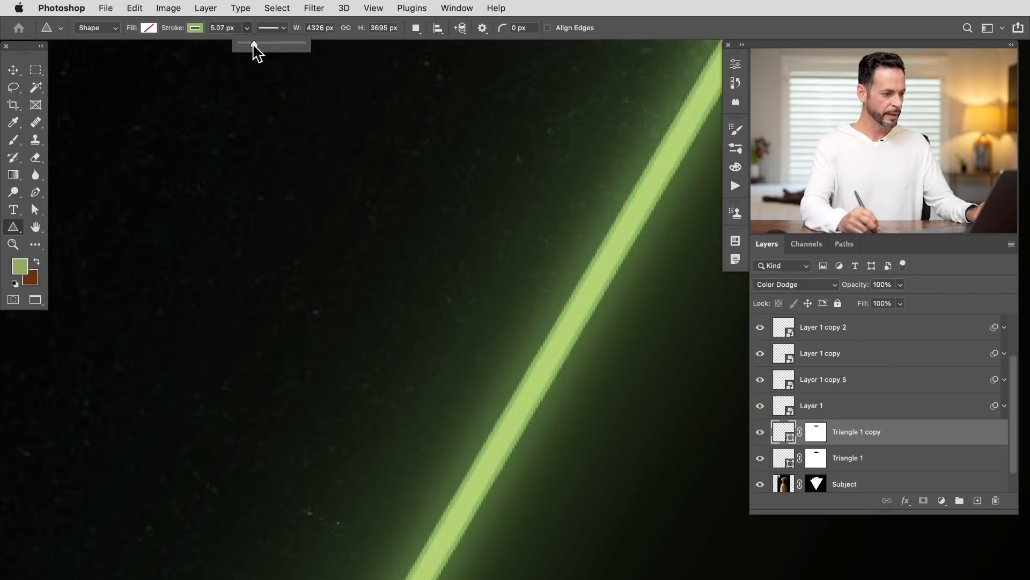
mouse_move(540, 326)
mouse_down()
mouse_move(486, 337)
mouse_move(459, 327)
mouse_up()
drag(499, 286, 529, 279)
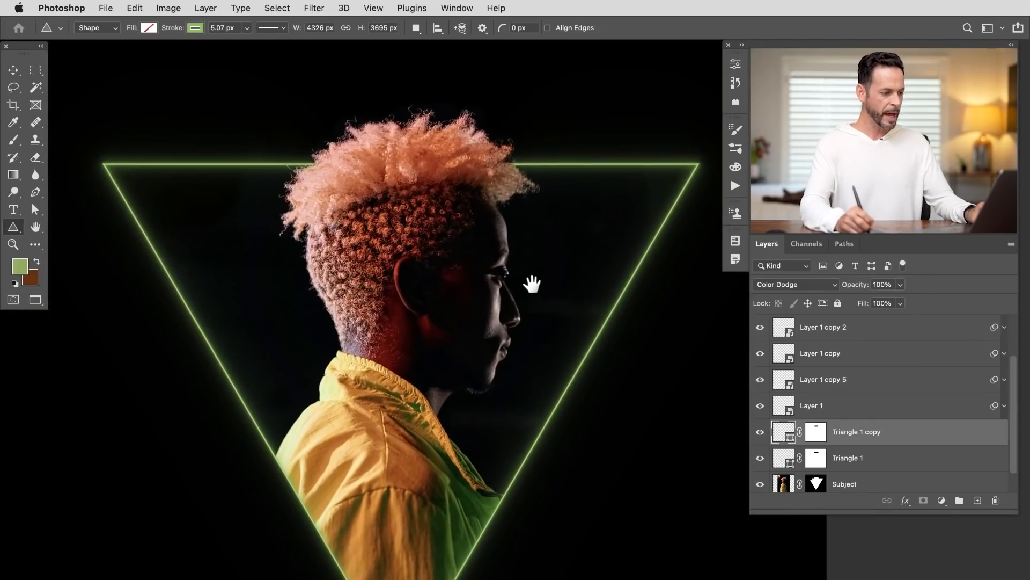
- Group all layers from Triangle 1 up to Layer 1 copy 4 and name the group Triangle
click(874, 460)
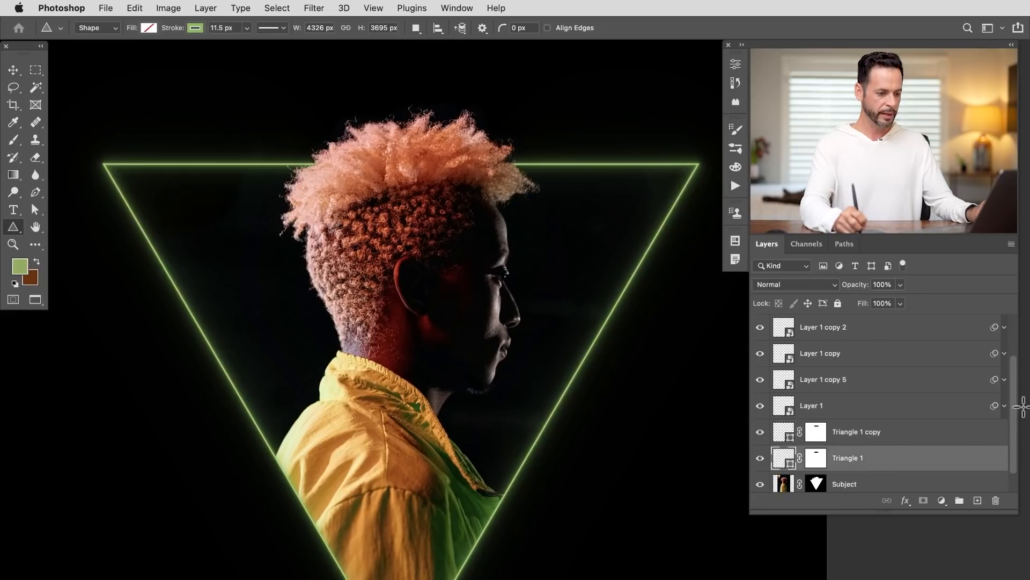
scroll(1019, 405, up, 2)
shift+click(848, 334)
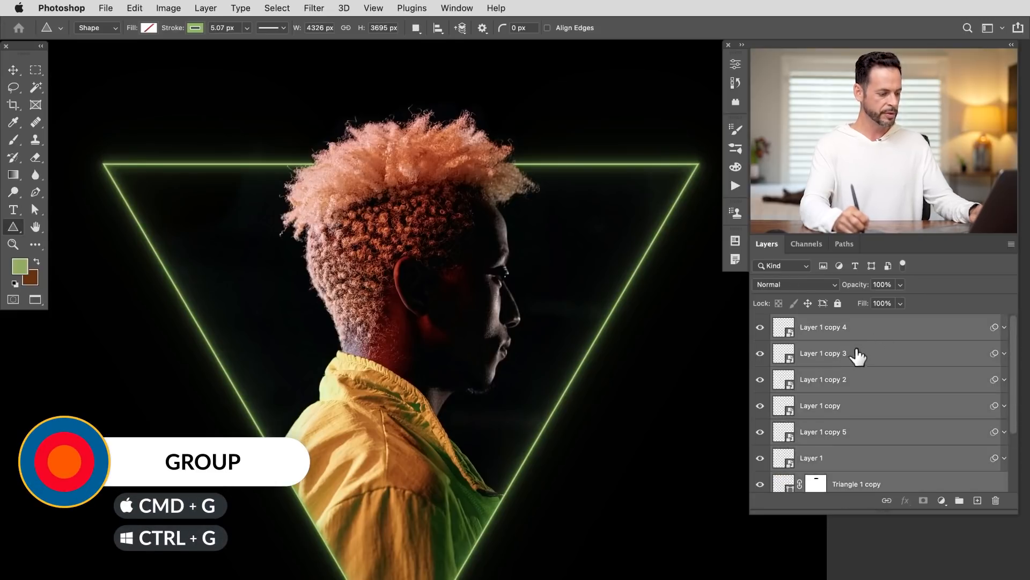
key(super+g)
click(760, 322)
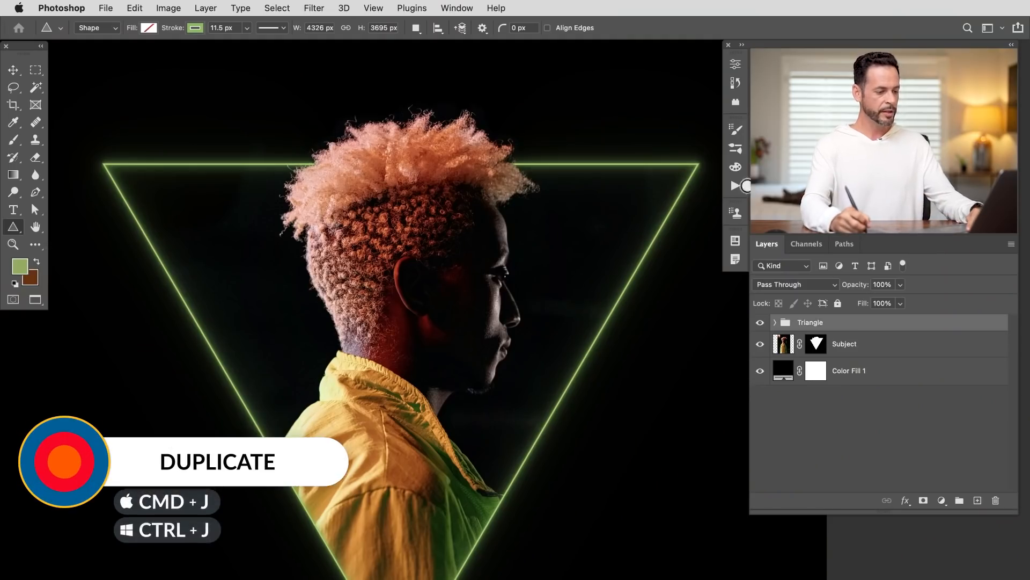
- Duplicate the Triangle group and merge the copy into a single layer
key(super+j)
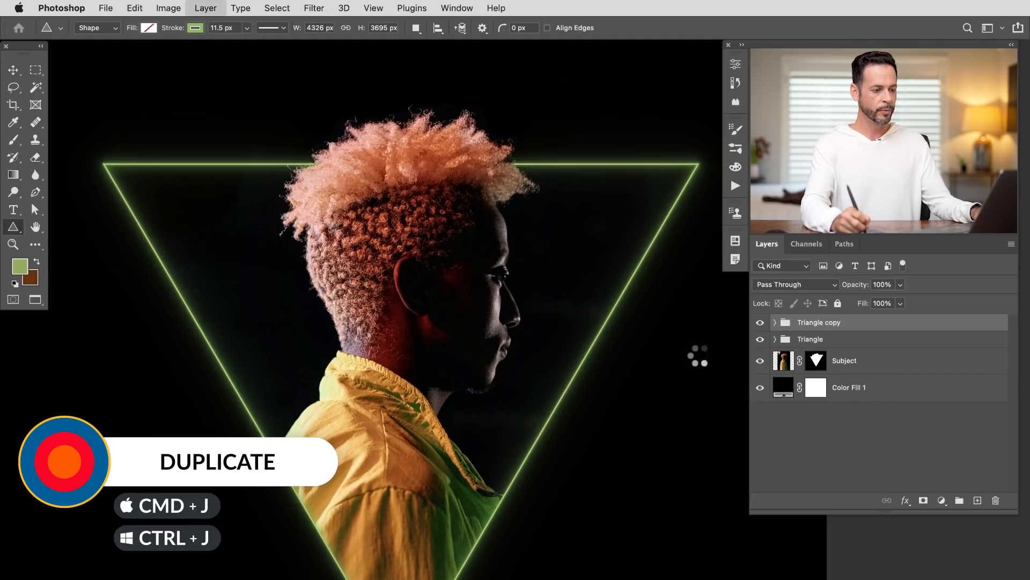
click(760, 339)
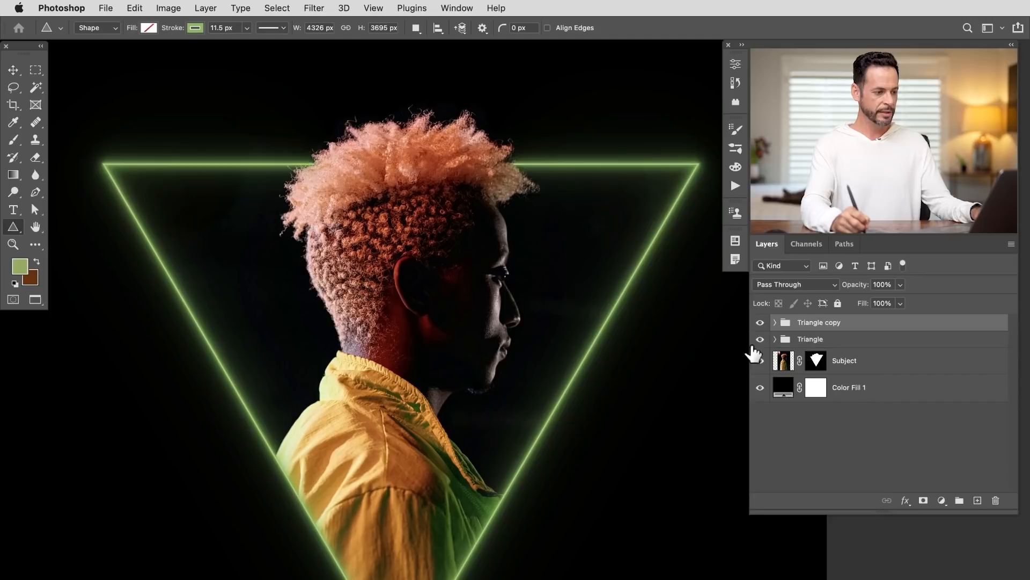
key(super+e)
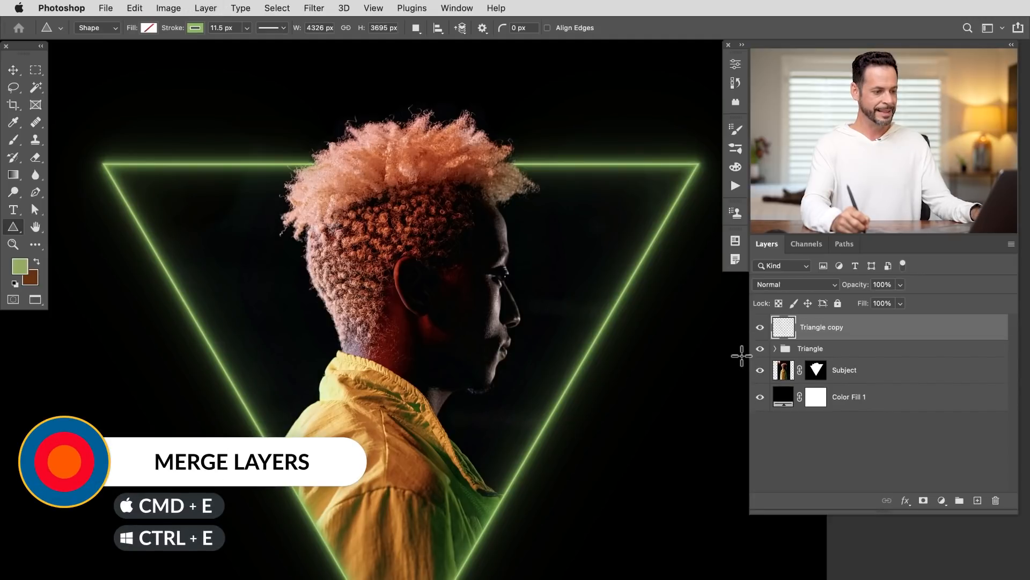
- Try moving the merged Triangle copy layer, and undo the move
key(v)
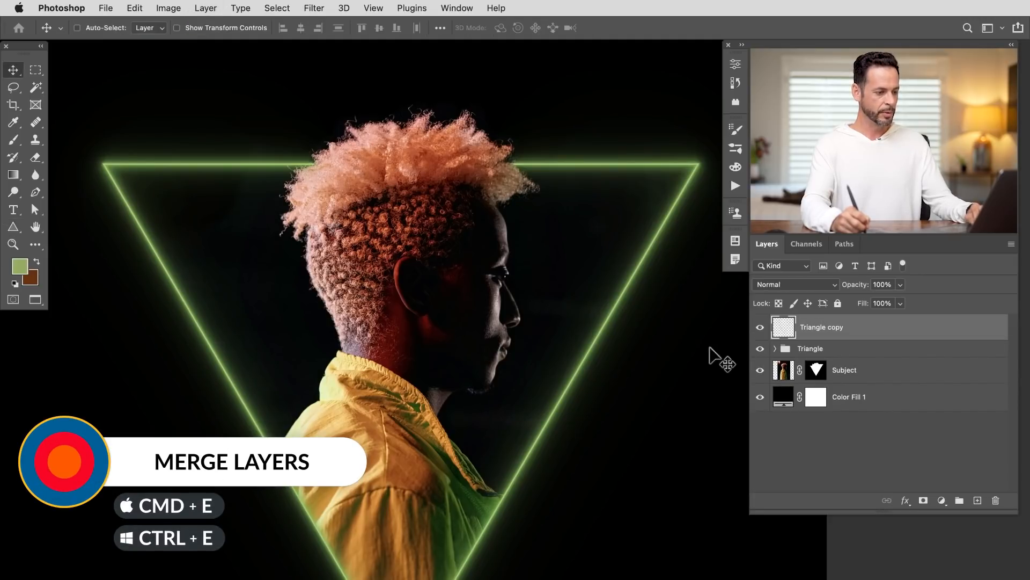
drag(672, 373, 626, 440)
key(super+z)
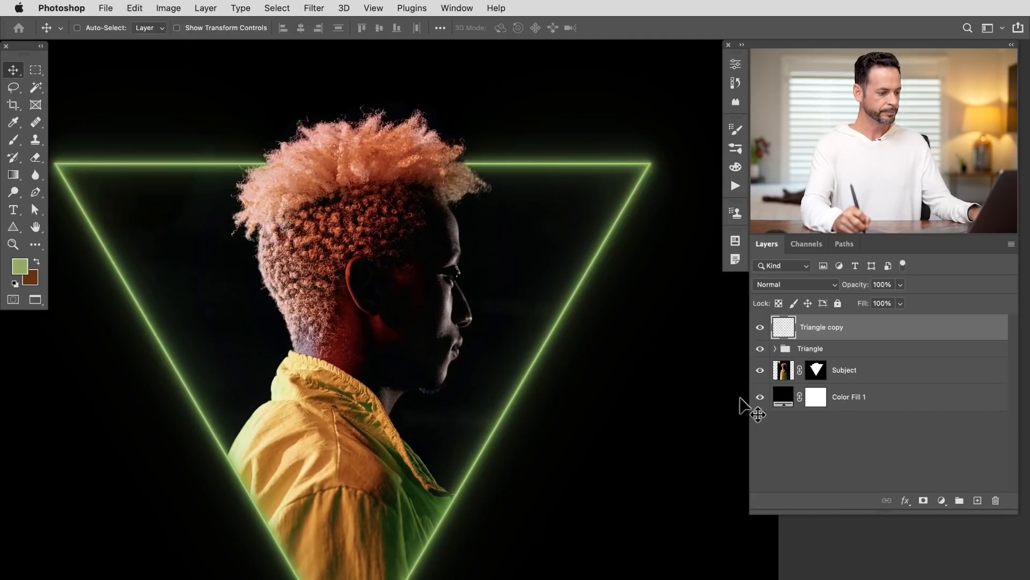
- Compare the triangle's glow with the merged Triangle copy layer hidden and shown
click(759, 328)
click(759, 329)
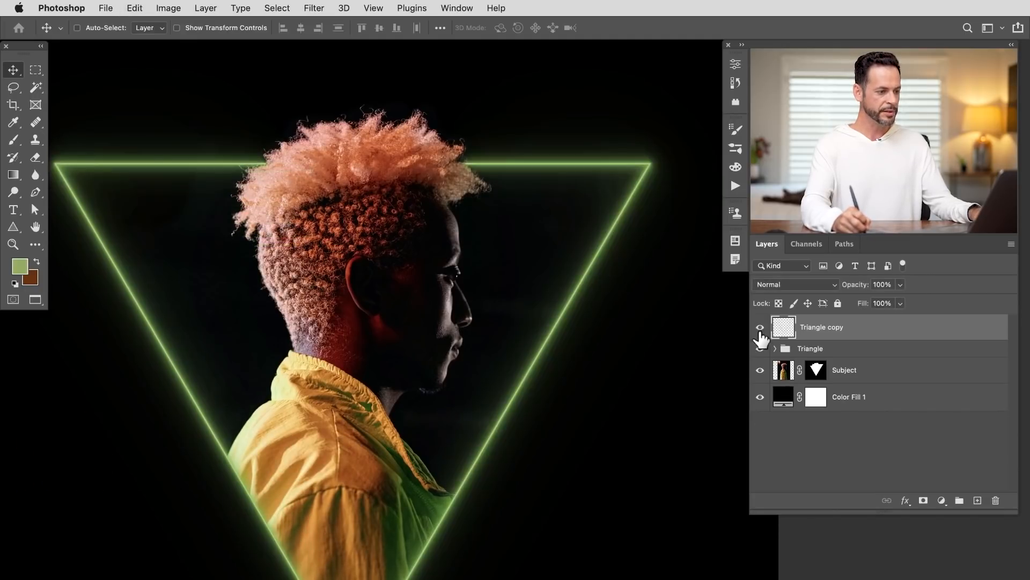
click(760, 330)
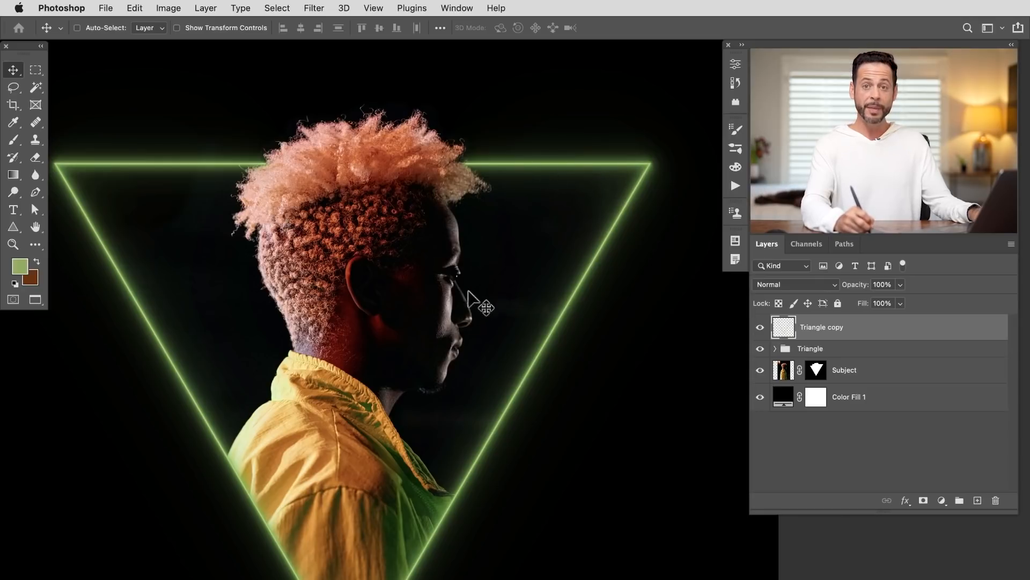
- Add a Solid Color fill layer in blue #5998ad directly above the Subject layer
click(872, 376)
click(760, 370)
click(760, 370)
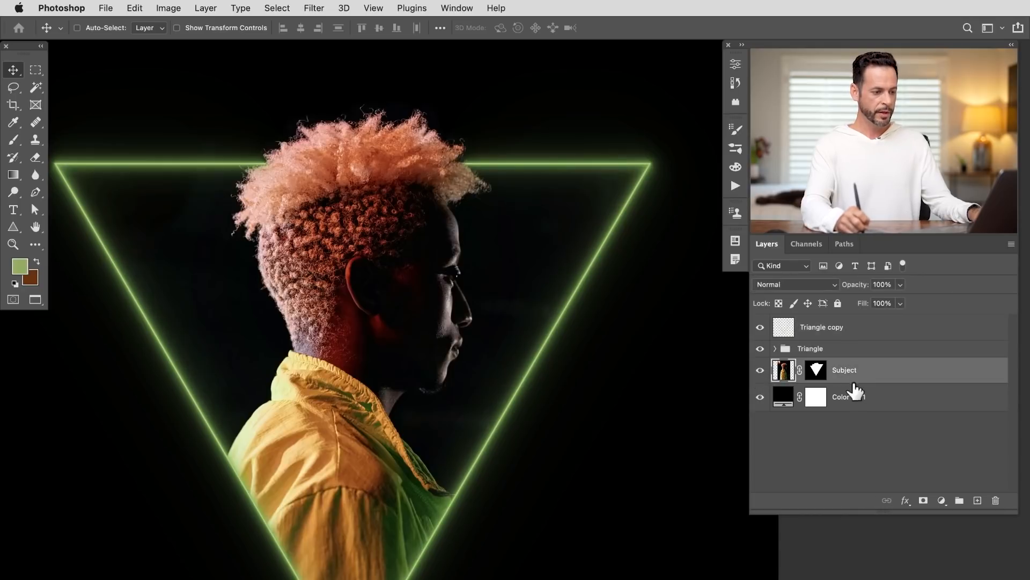
click(978, 501)
key(super+z)
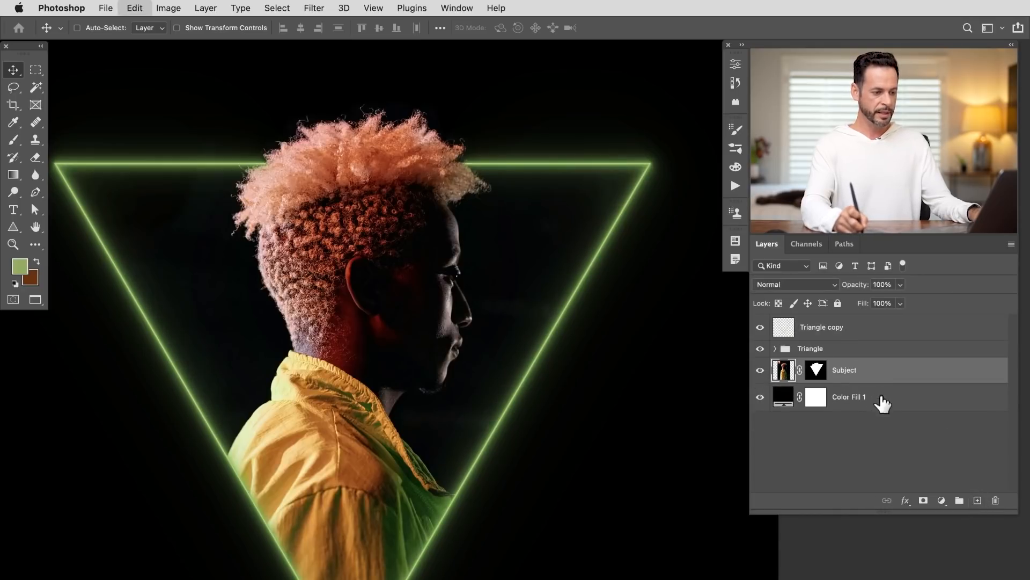
click(942, 501)
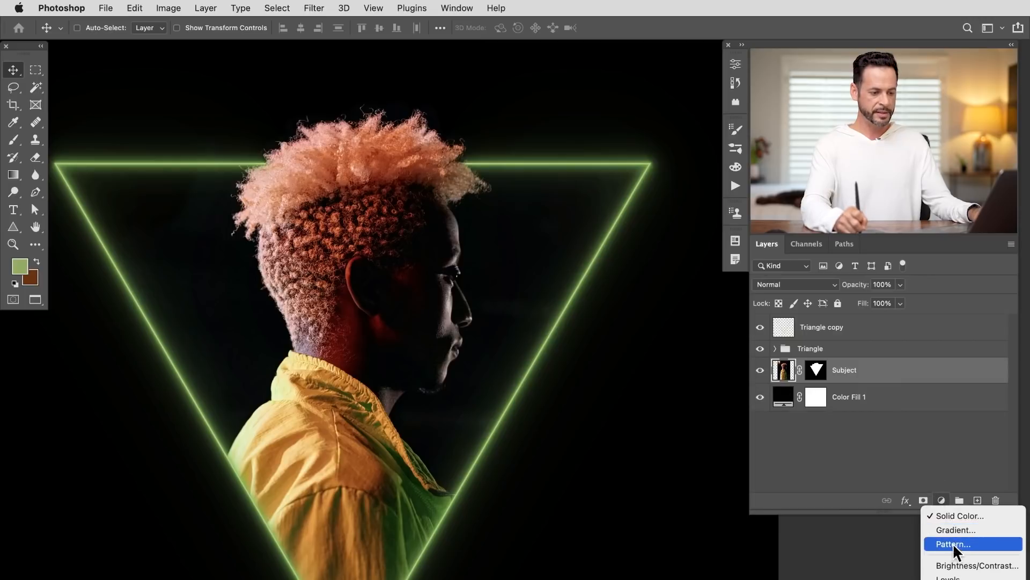
click(955, 516)
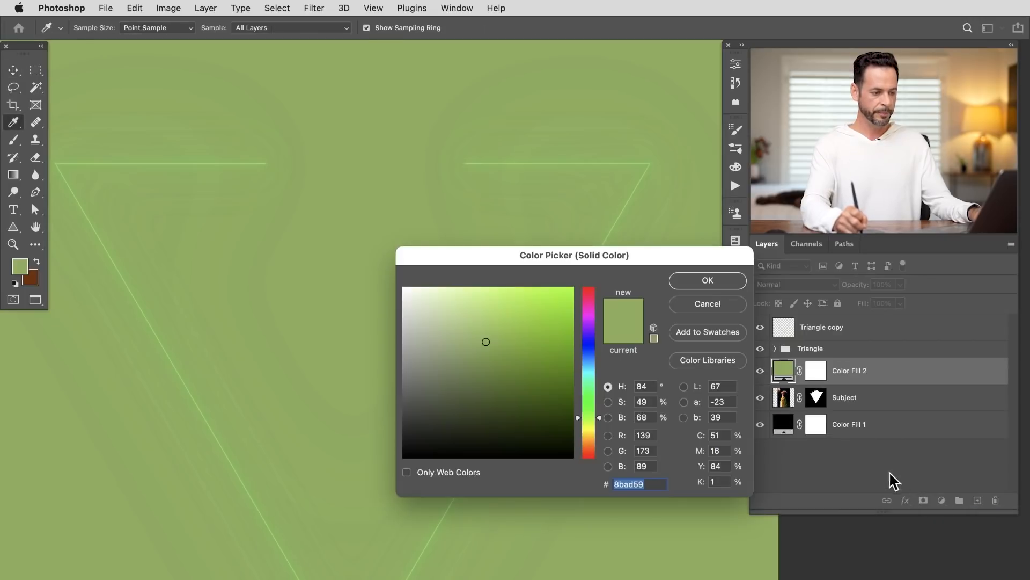
click(589, 364)
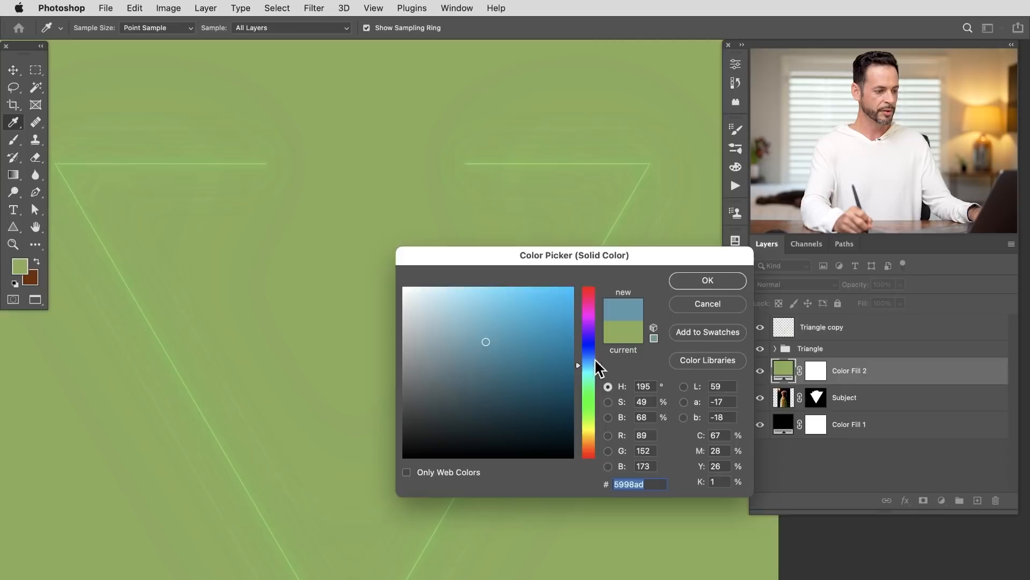
click(707, 281)
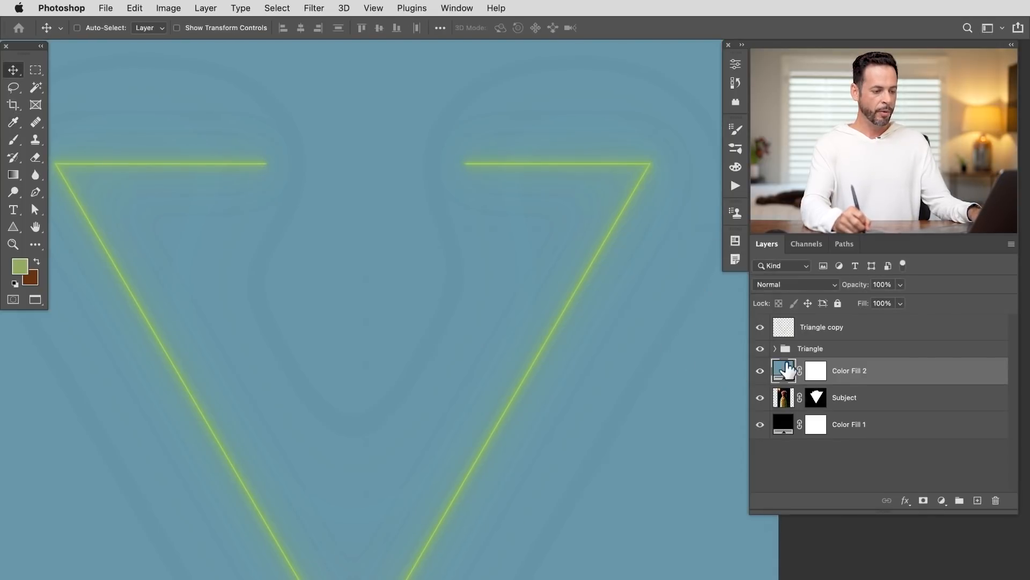
- Clip the blue fill layer to the Subject layer and compare the image with the fill hidden and shown
right_click(887, 376)
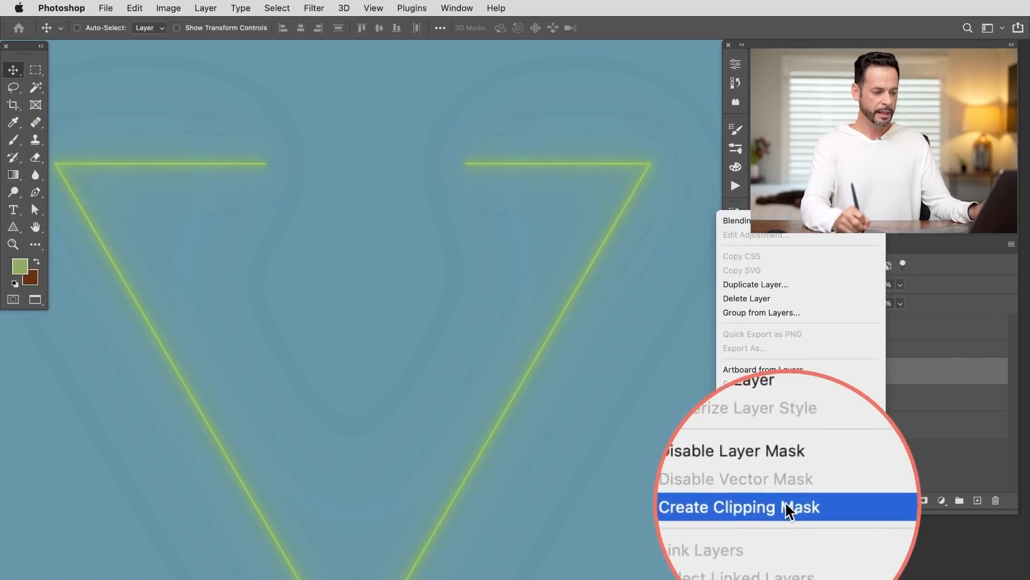
click(791, 505)
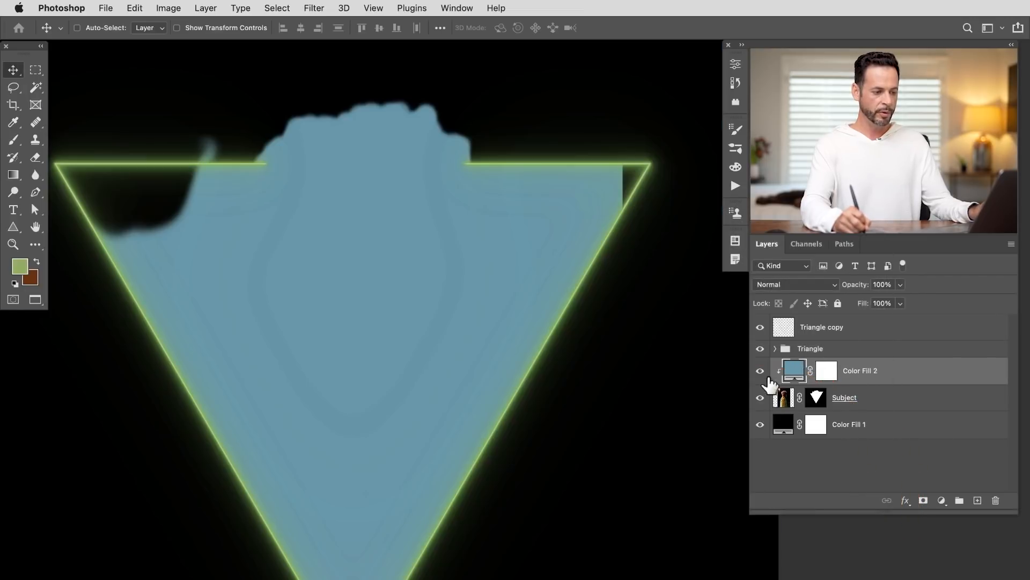
click(762, 372)
click(763, 371)
click(766, 370)
click(762, 372)
- Try the Color Dodge blend mode on the clipped blue fill layer, and return it to Normal
click(788, 284)
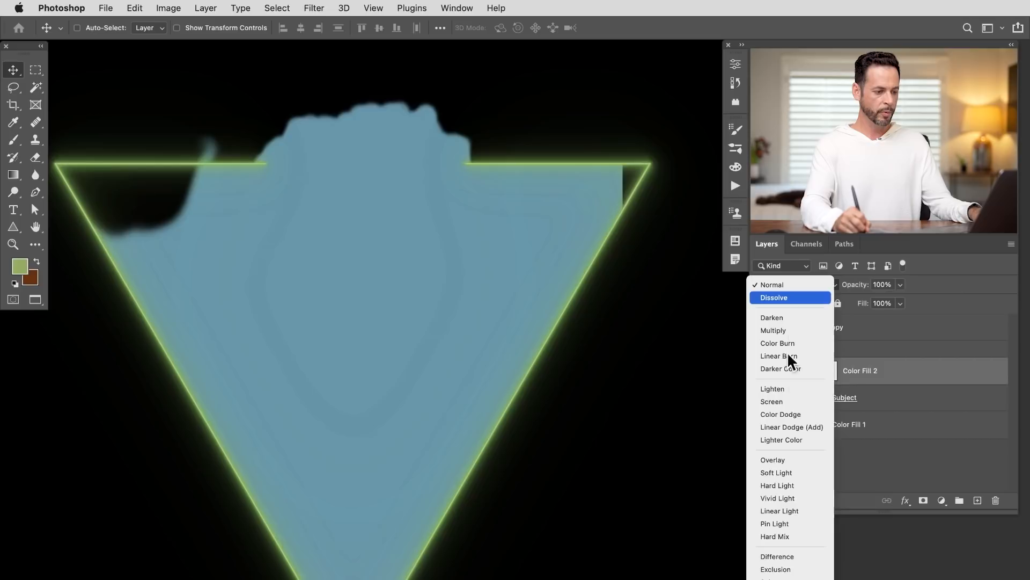
click(790, 413)
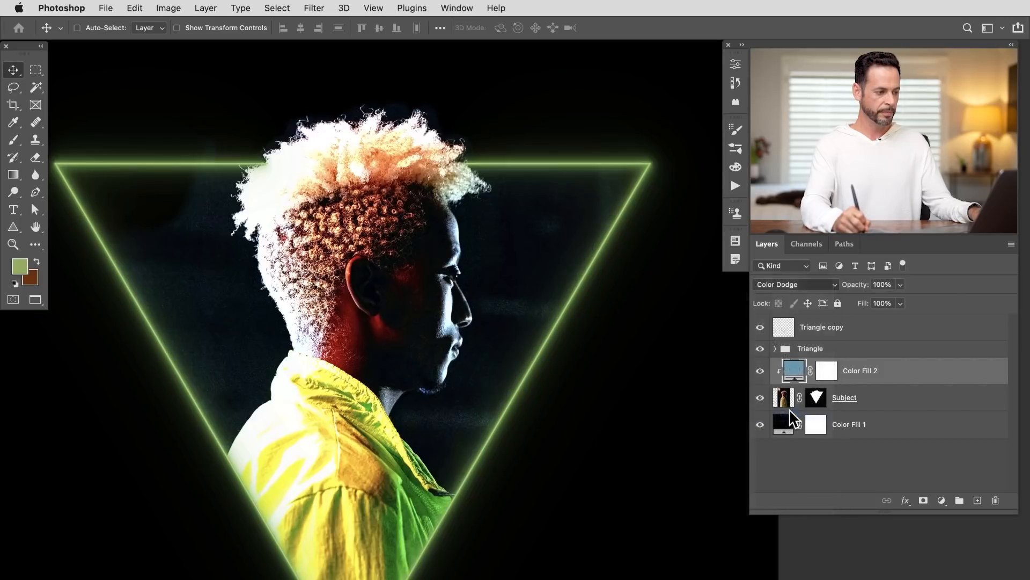
click(761, 375)
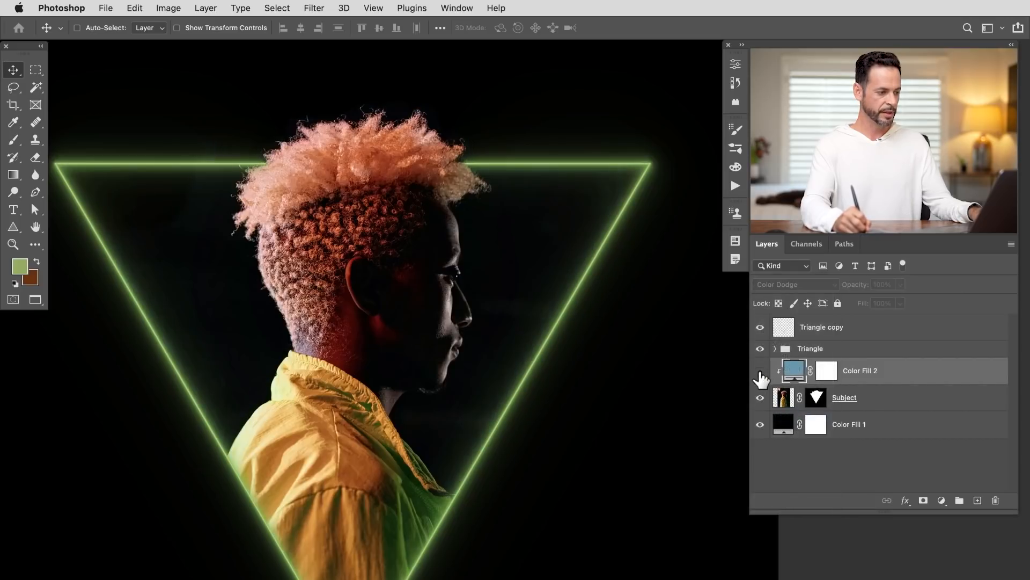
click(759, 372)
click(759, 373)
click(759, 373)
drag(499, 389, 551, 398)
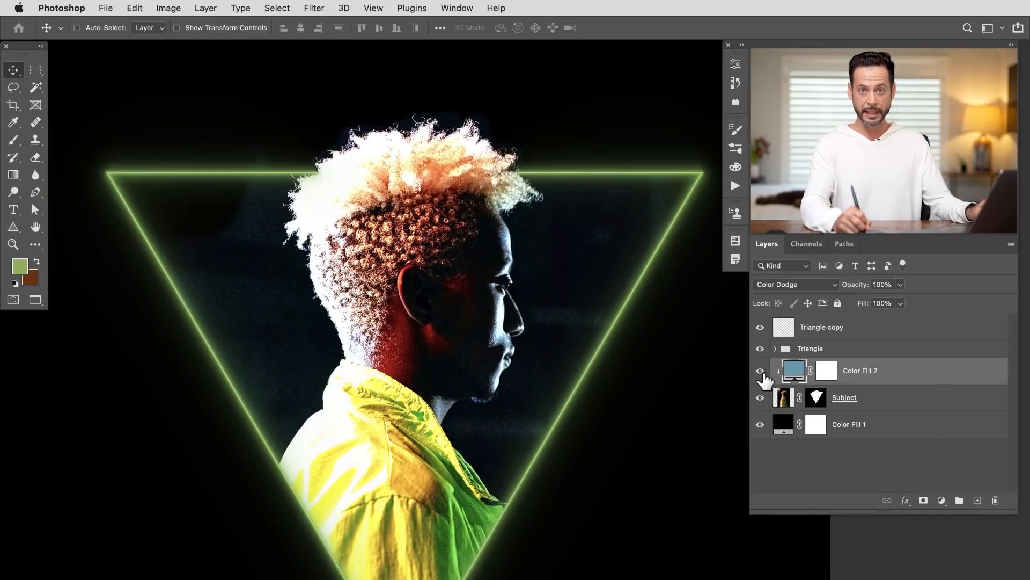
click(781, 283)
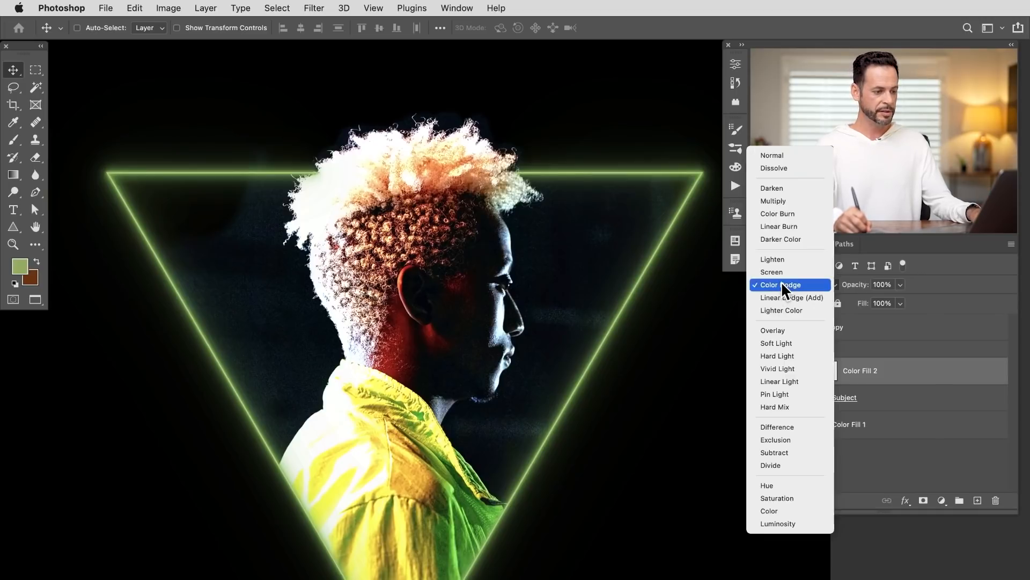
click(773, 155)
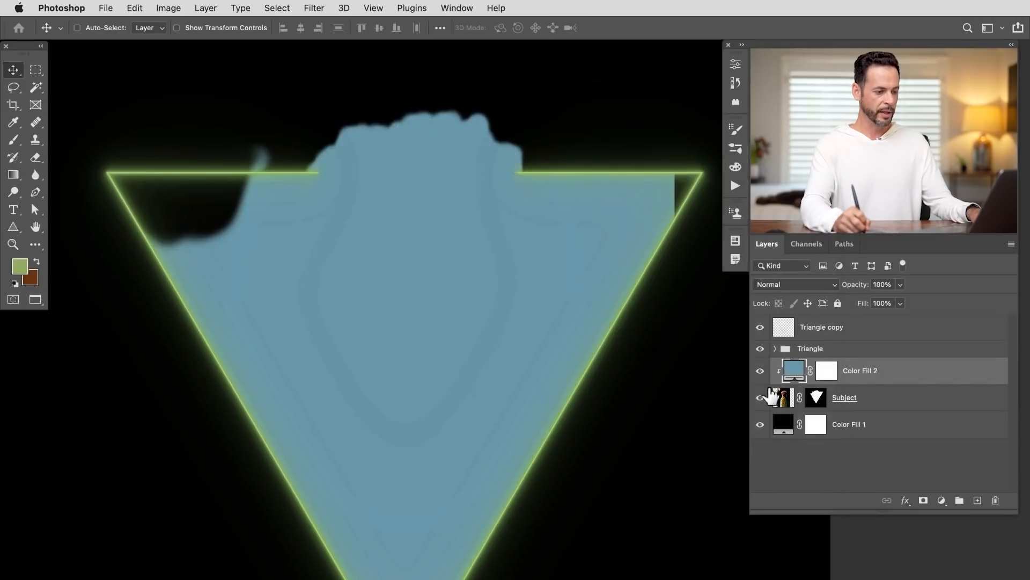
- Split the blue fill layer's underlying-layer Blend If shadow slider and extend its upper half far toward the highlights so the subject shows through
drag(618, 391, 610, 377)
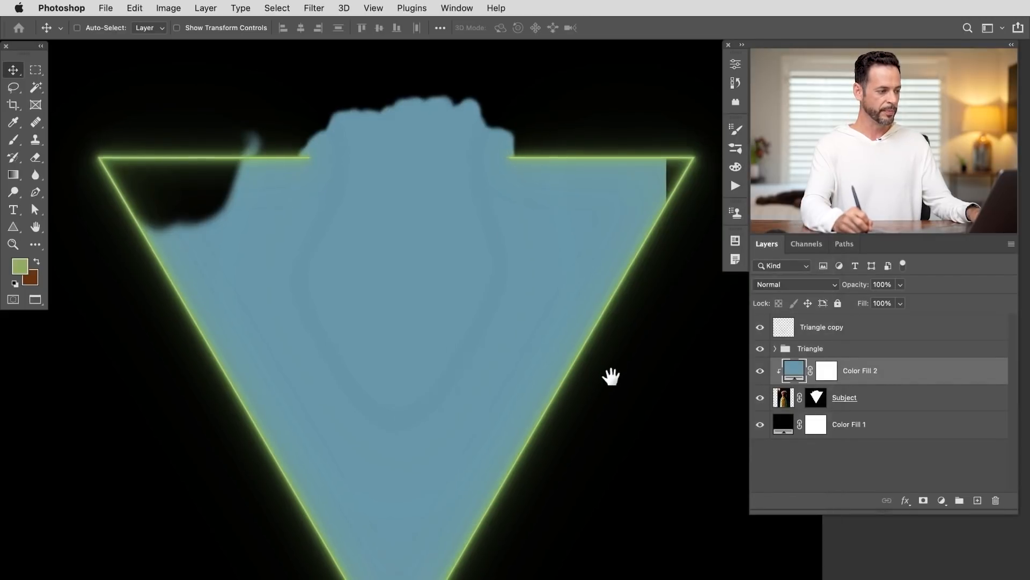
double_click(905, 377)
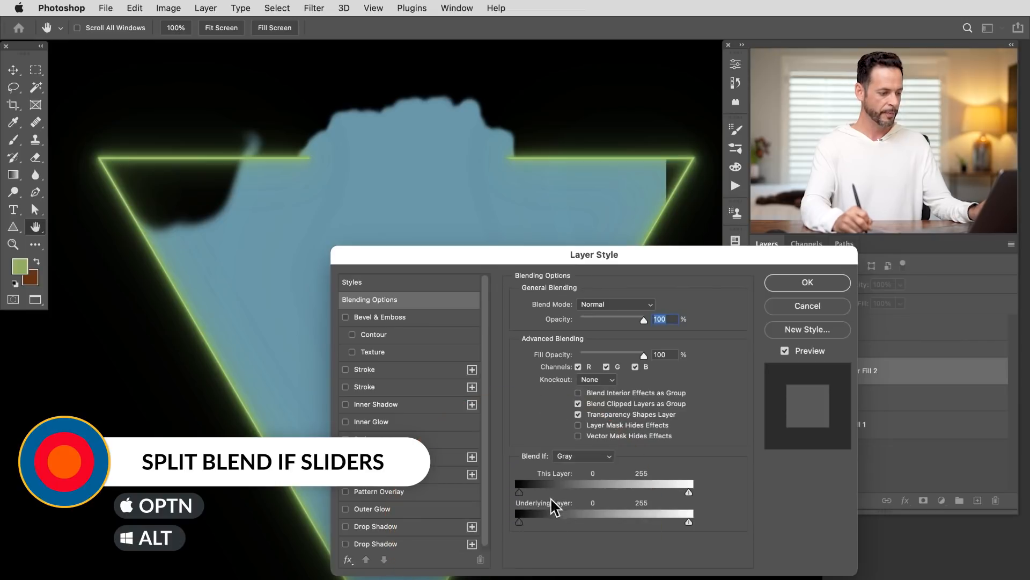
drag(629, 262, 657, 235)
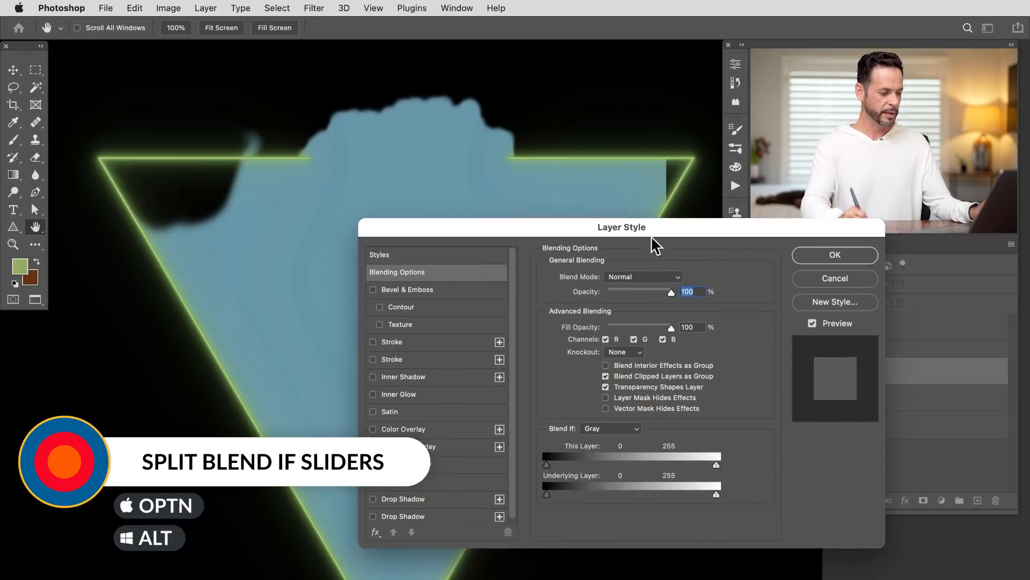
key(alt)
drag(551, 495, 600, 490)
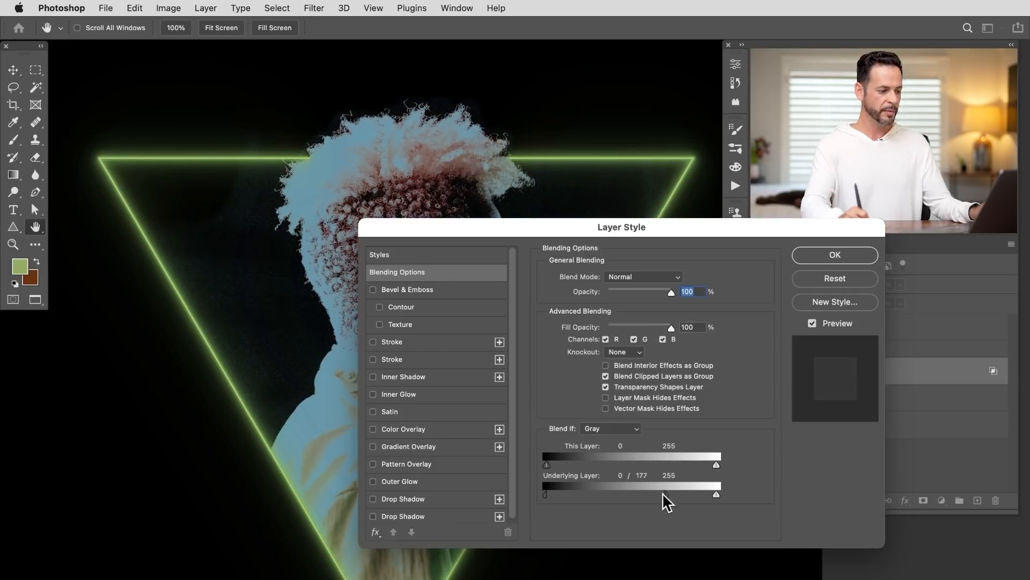
click(835, 255)
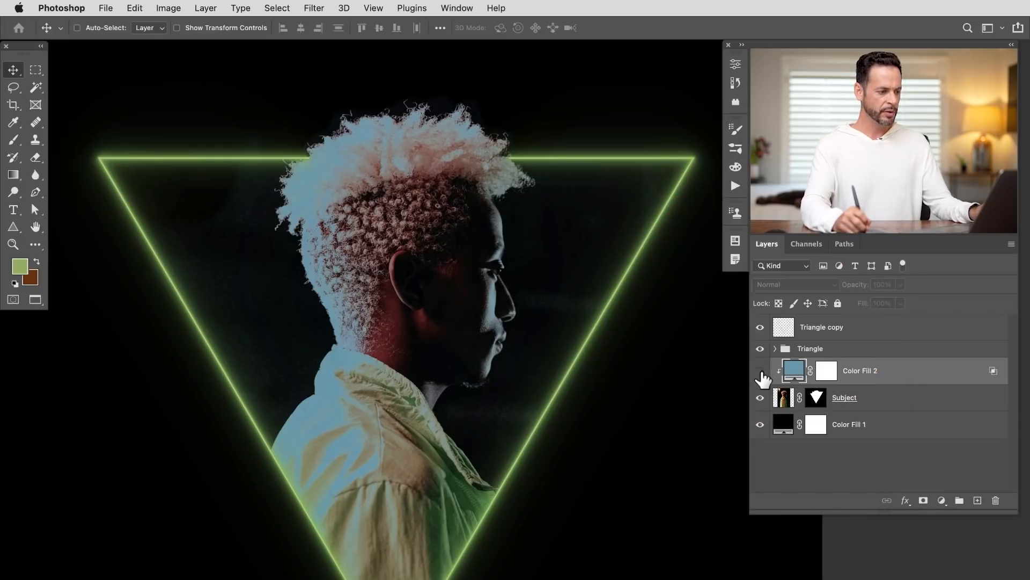
- Compare the subject's lighting with the blended blue fill layer hidden and shown
click(760, 371)
click(760, 371)
click(761, 371)
click(761, 371)
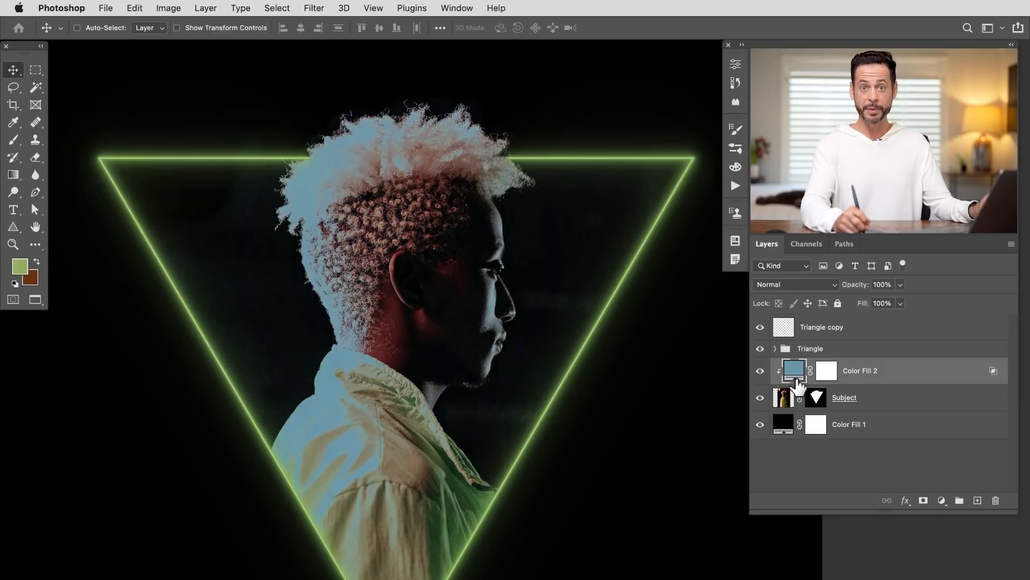
- Set the clipped fill layer's blend mode to Overlay and recolor it to green #7fba56 sampled from the triangle's glow
click(792, 283)
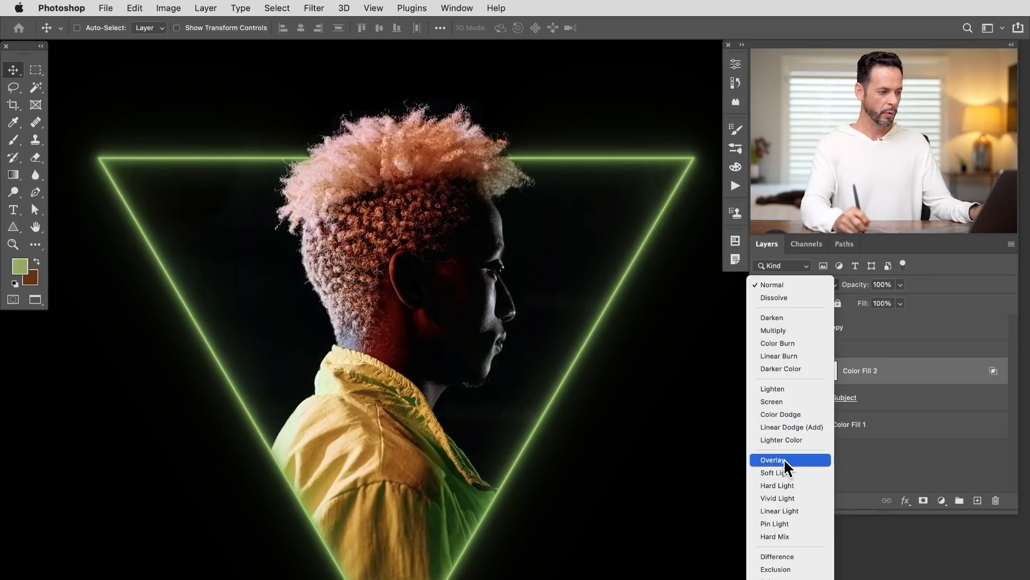
click(784, 459)
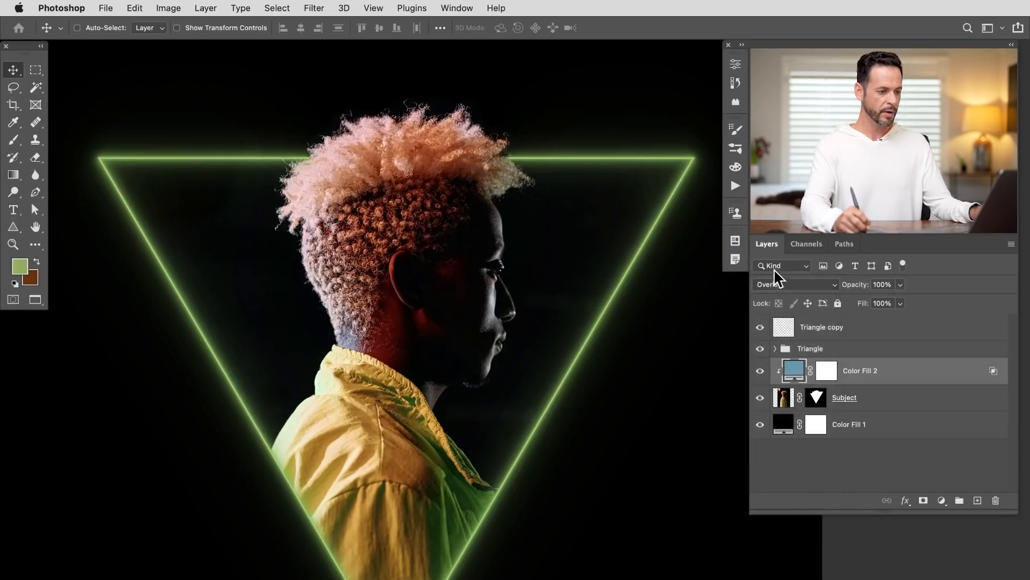
drag(561, 350, 453, 310)
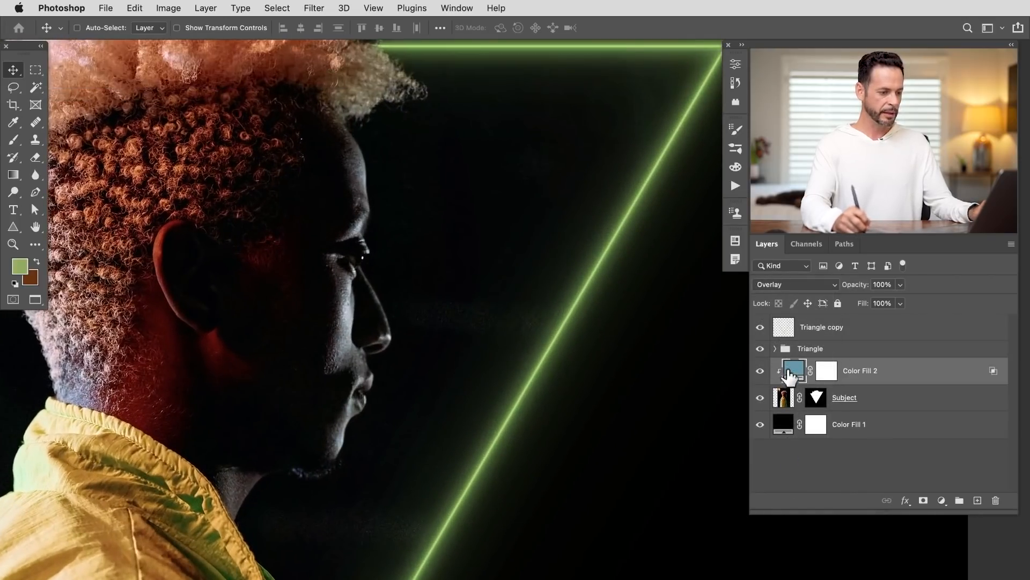
double_click(785, 370)
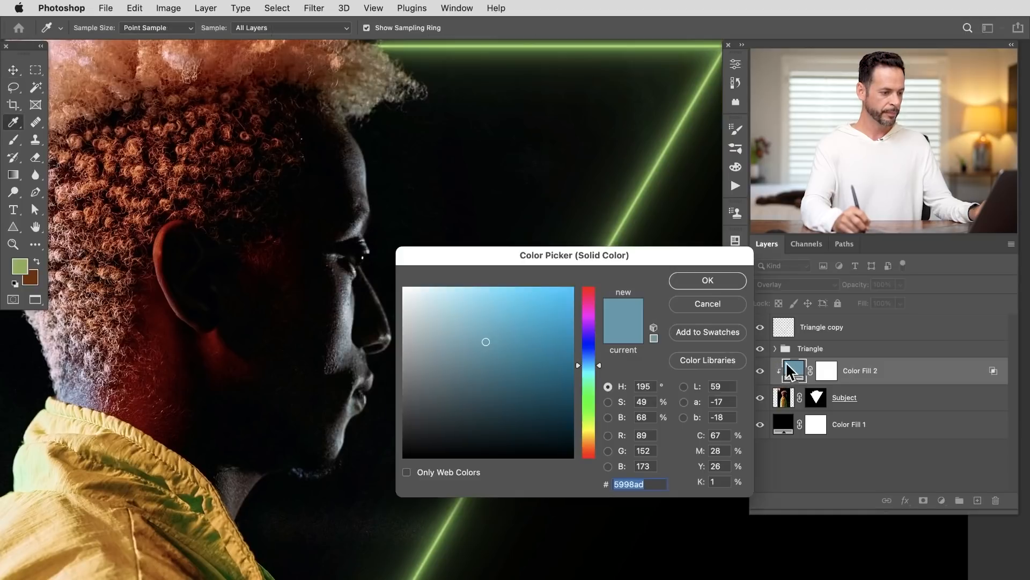
click(616, 224)
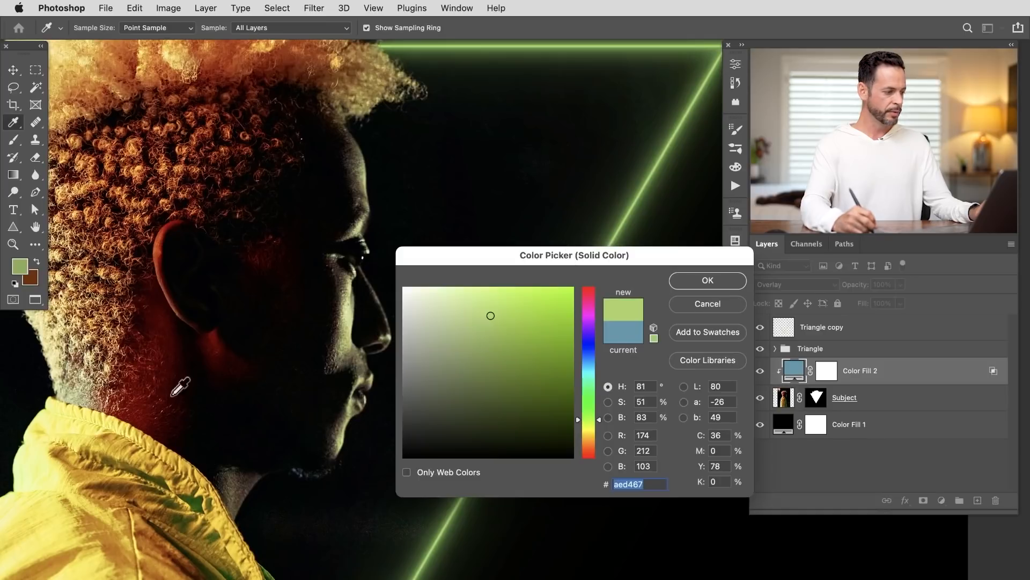
click(172, 395)
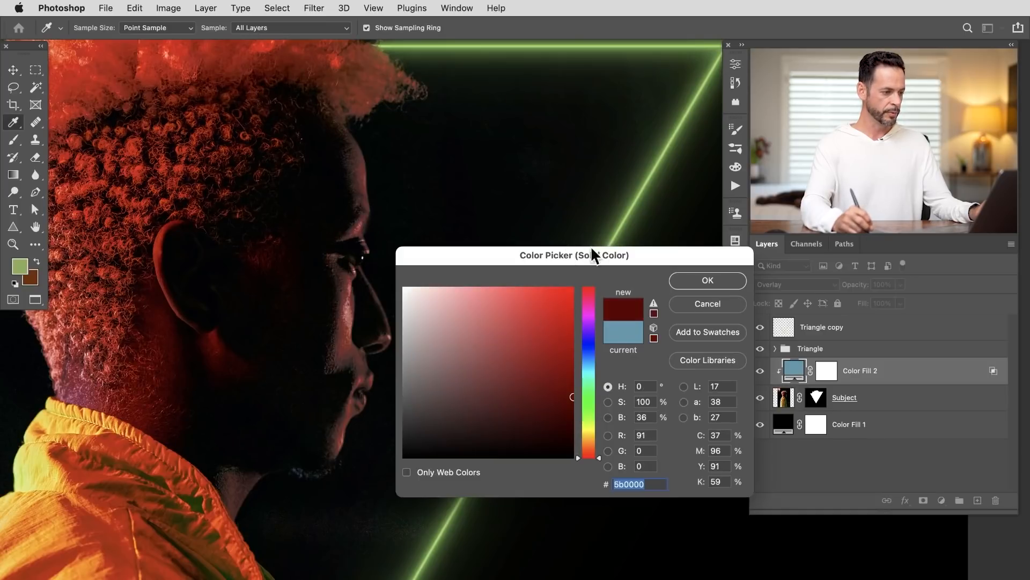
click(626, 215)
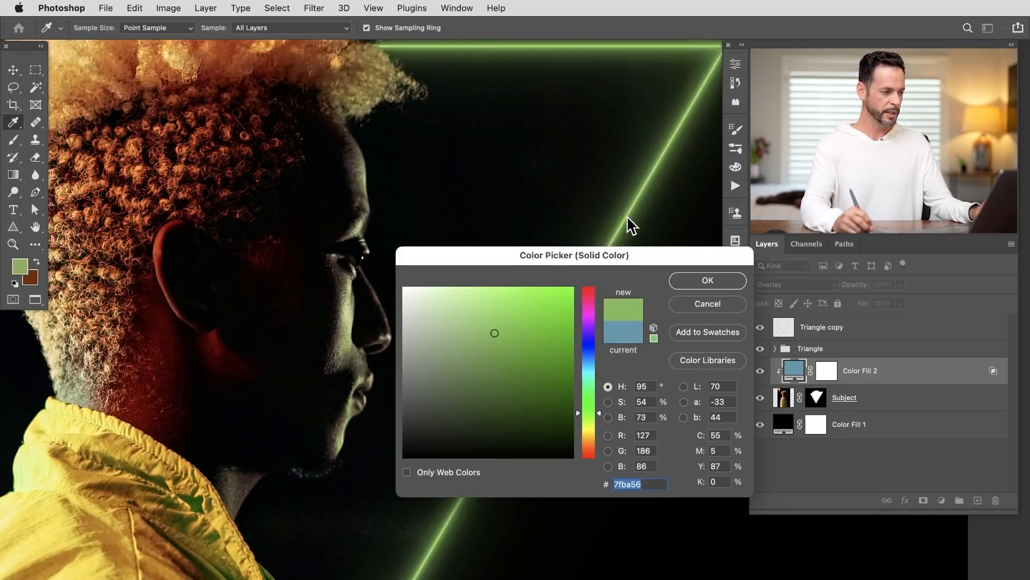
click(699, 281)
- Compare the subject with the green Overlay fill layer hidden and shown
click(760, 370)
click(760, 370)
drag(448, 273, 519, 370)
drag(519, 370, 500, 370)
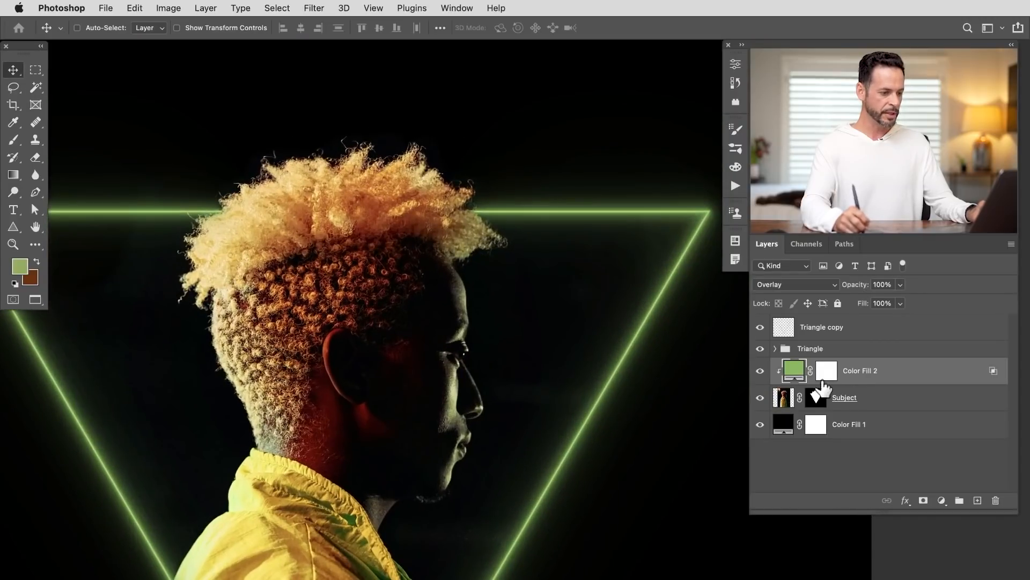
click(761, 373)
click(759, 376)
- Invert the green fill layer's mask to black and paint white with a soft brush over the front tip of the hair
click(821, 380)
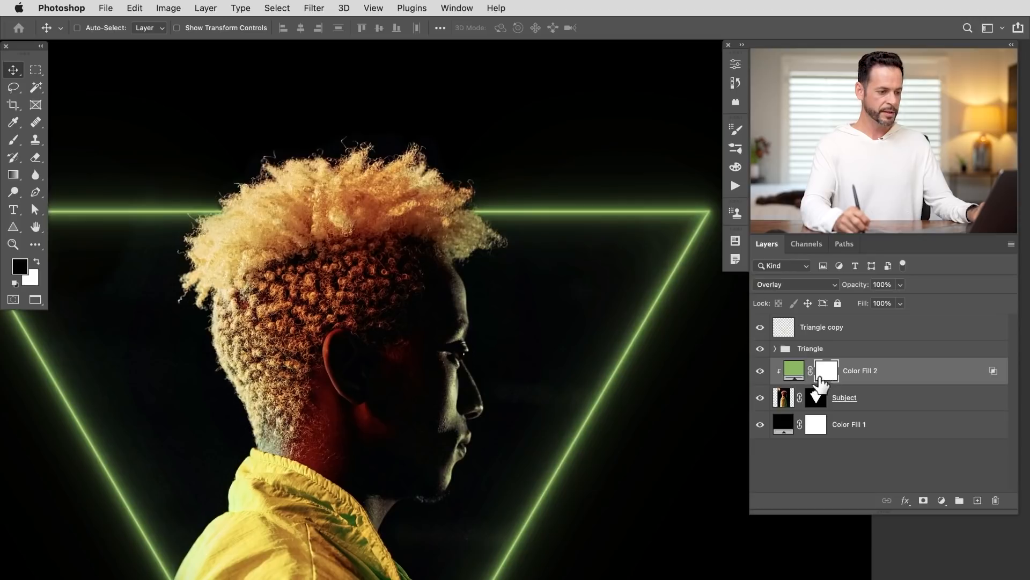
key(super+i)
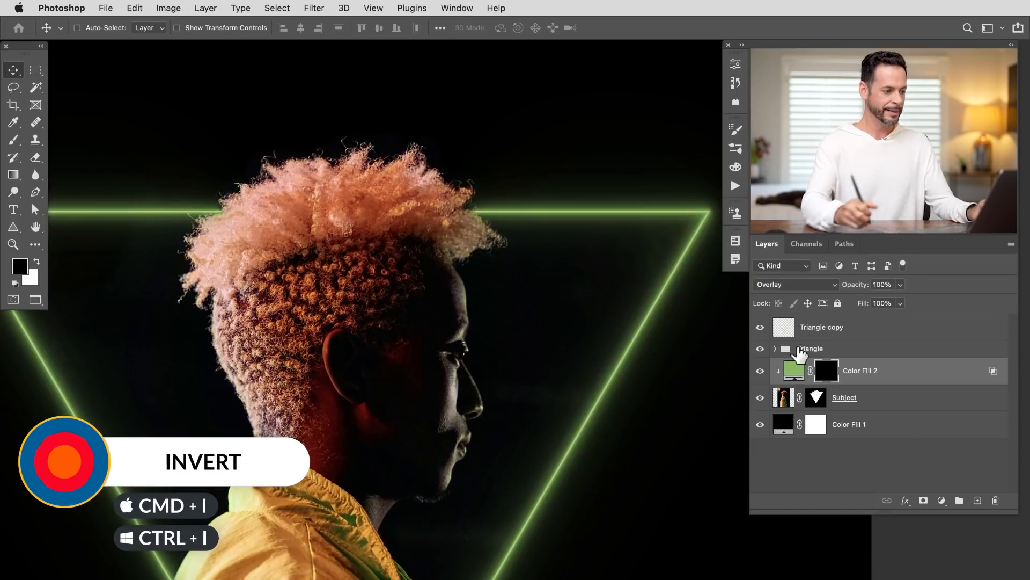
key(b)
key(x)
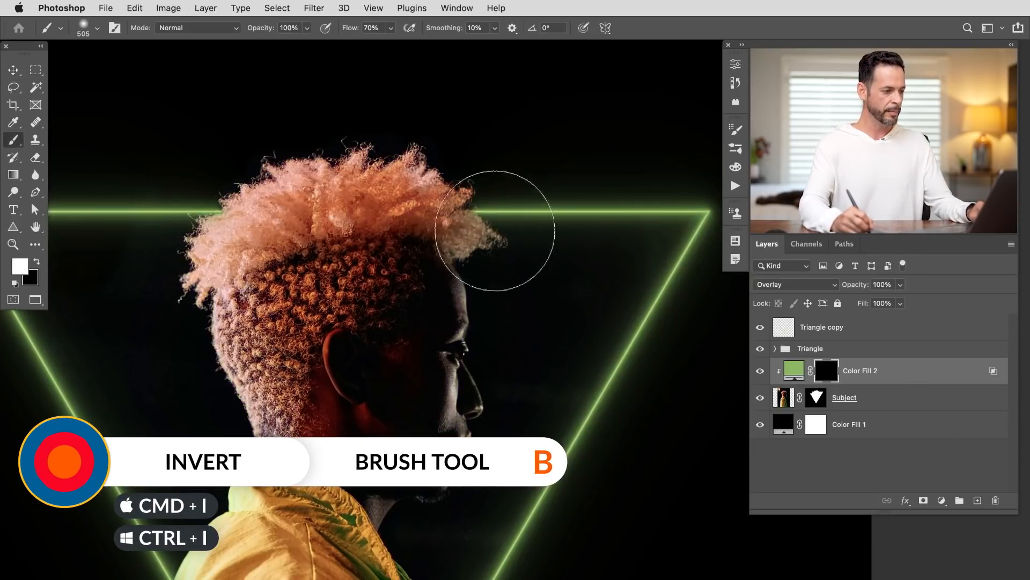
drag(488, 228, 465, 218)
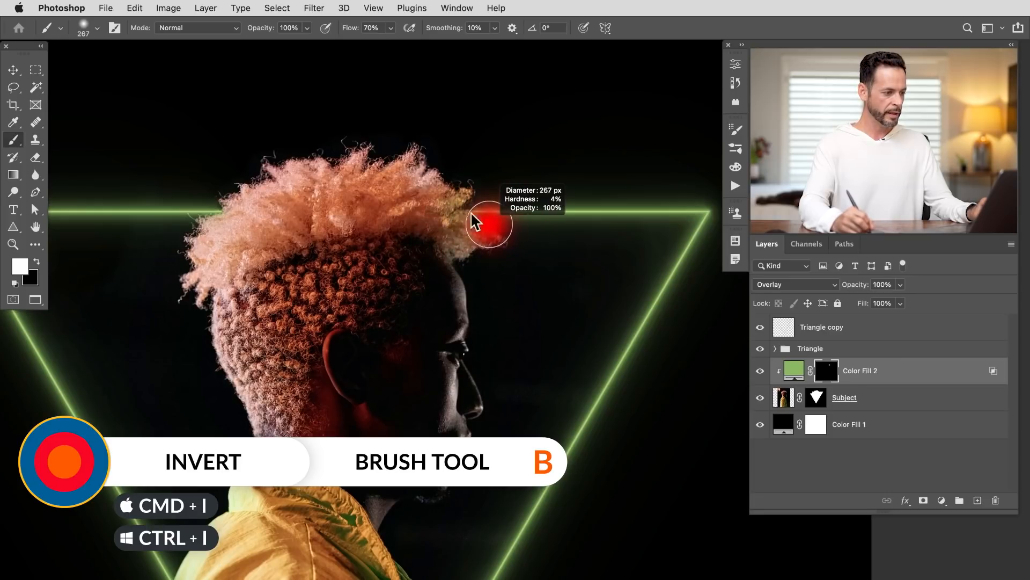
key(x)
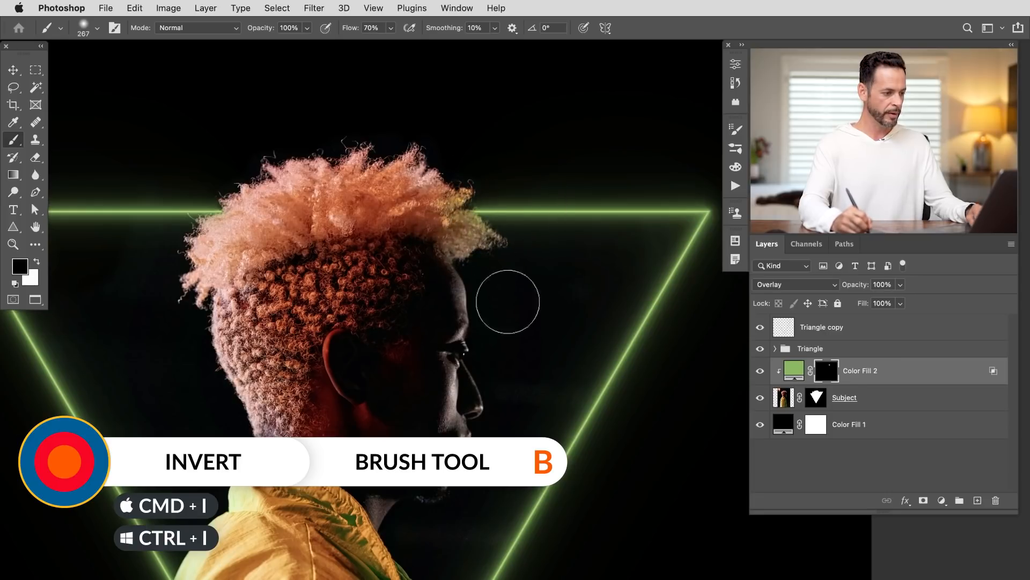
key(x)
- Paint white on the green fill's mask along the front of the face with a 620 px brush at 20% flow
drag(458, 363, 526, 370)
key(shift+2)
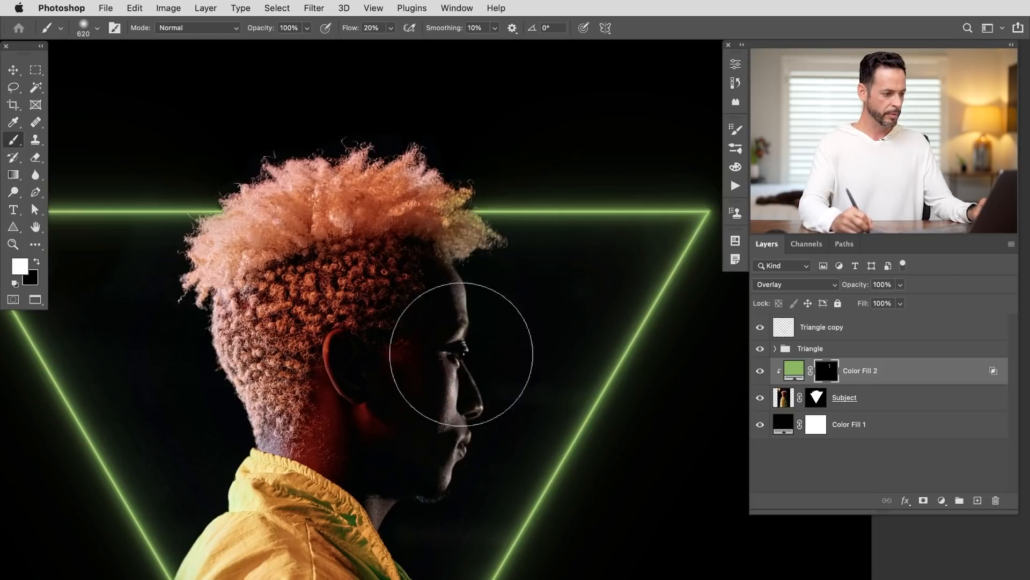
mouse_move(498, 438)
mouse_down()
mouse_move(432, 458)
mouse_move(388, 495)
mouse_up()
drag(445, 532, 422, 427)
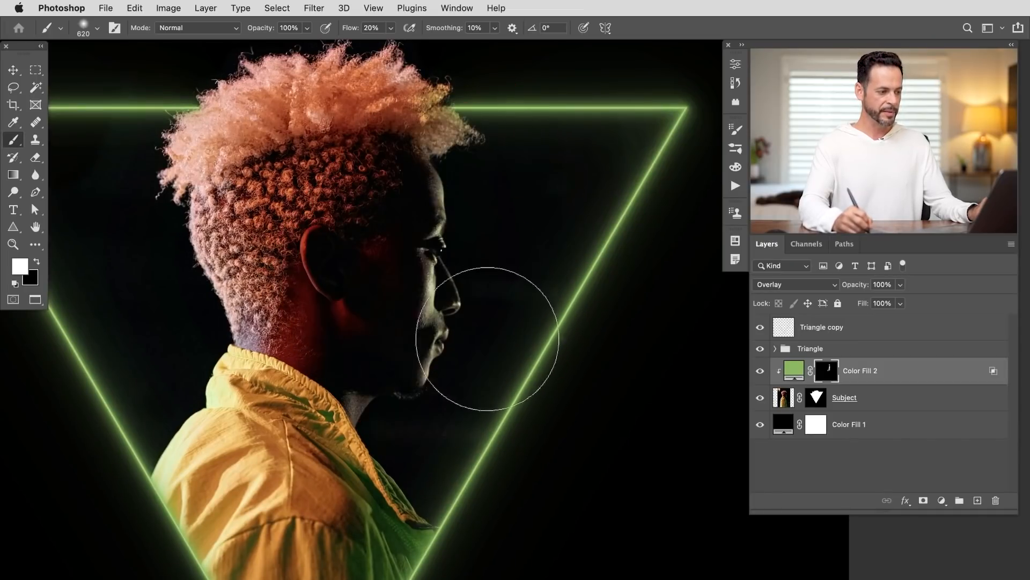
click(761, 372)
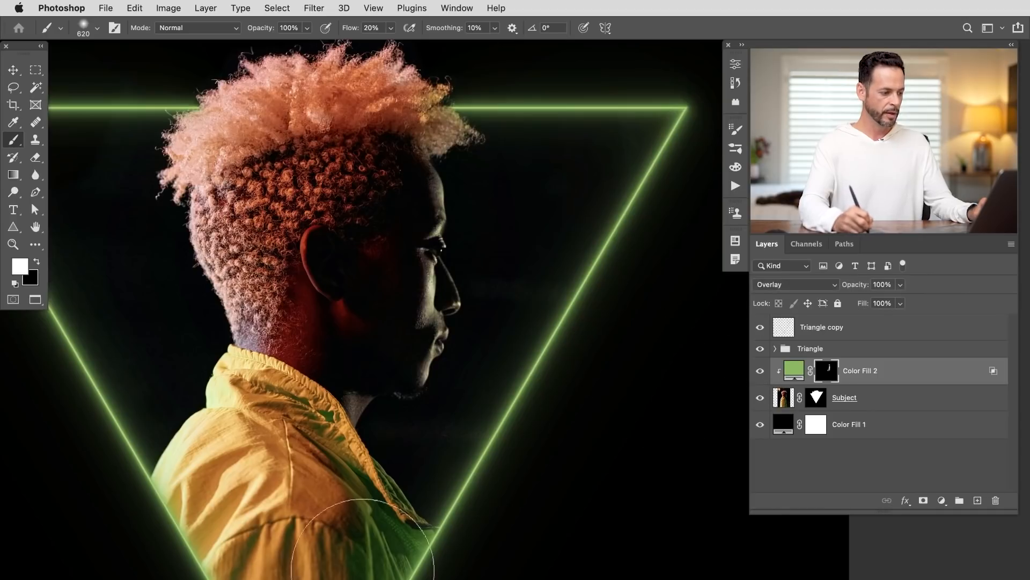
- Paint the green light onto the jacket's front beside the triangle edge, and compare the image with the green fill hidden and shown
mouse_move(388, 568)
mouse_down()
mouse_move(427, 474)
mouse_move(373, 472)
mouse_move(403, 445)
mouse_move(393, 517)
mouse_move(411, 471)
mouse_up()
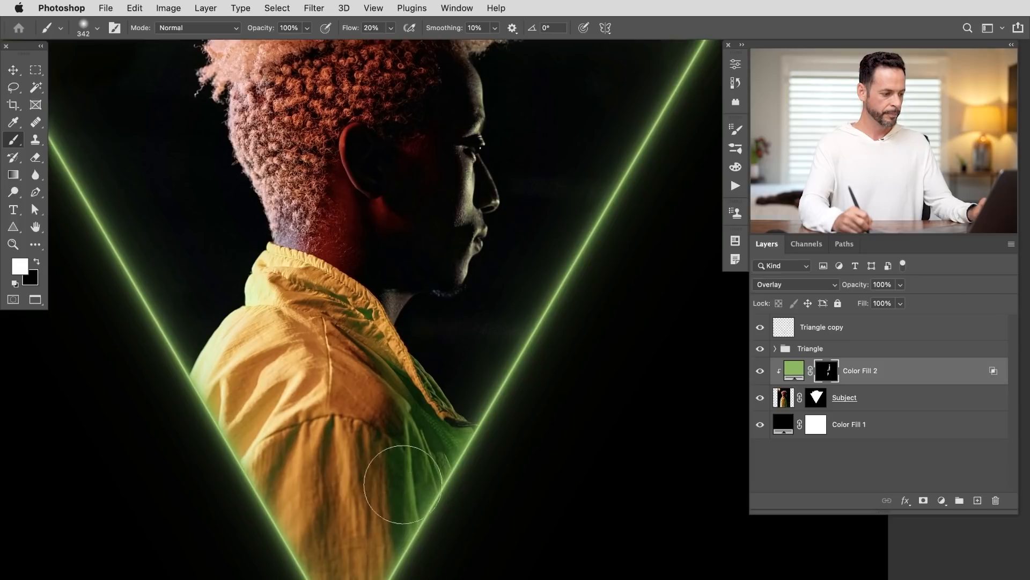
drag(478, 358, 496, 450)
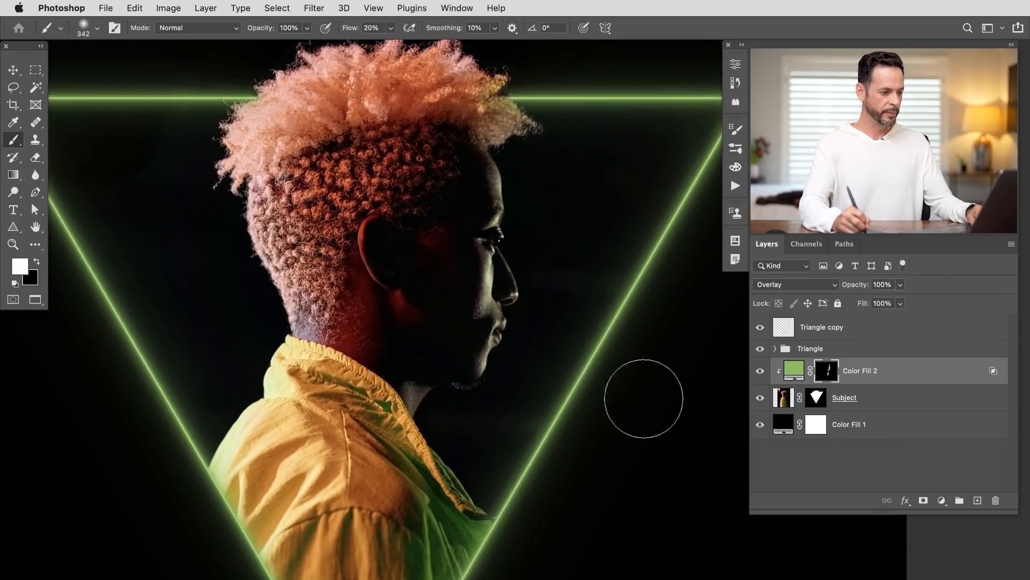
click(761, 372)
click(759, 372)
drag(390, 391, 474, 410)
drag(536, 394, 452, 385)
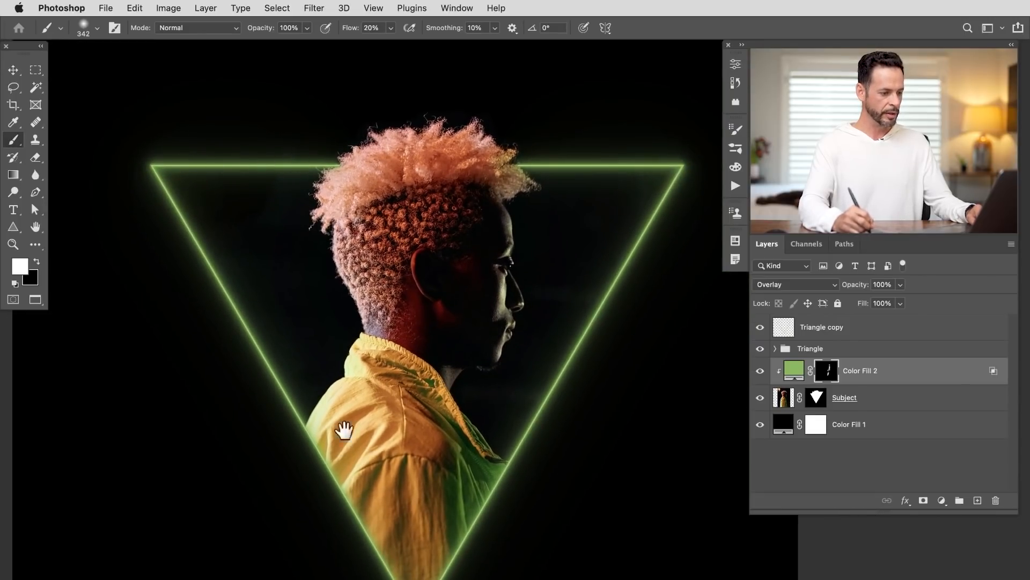
- Add a Hue/Saturation adjustment above the Triangle copy layer with Colorize on, hue 181 and saturation 57
click(829, 350)
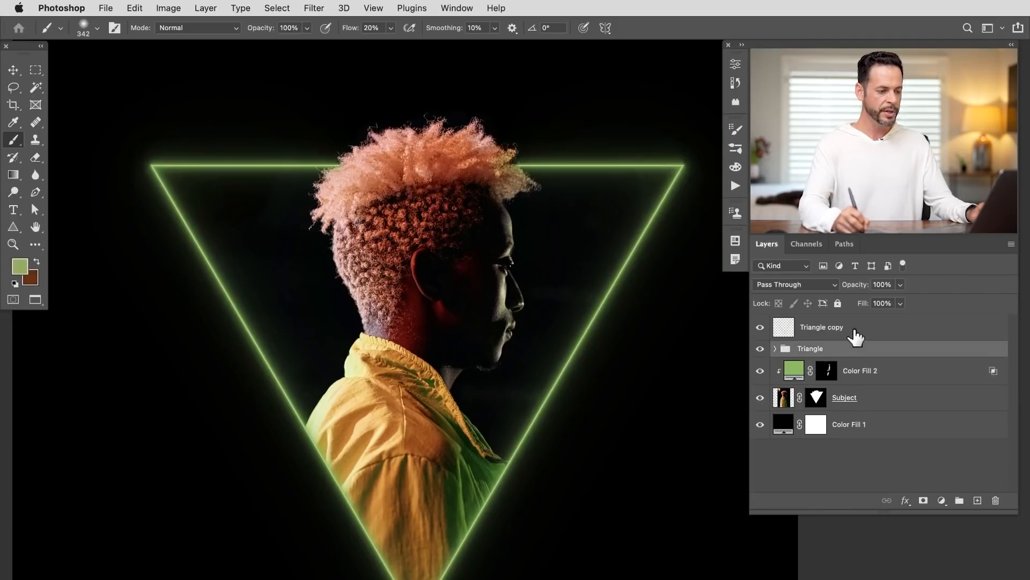
click(855, 332)
click(942, 500)
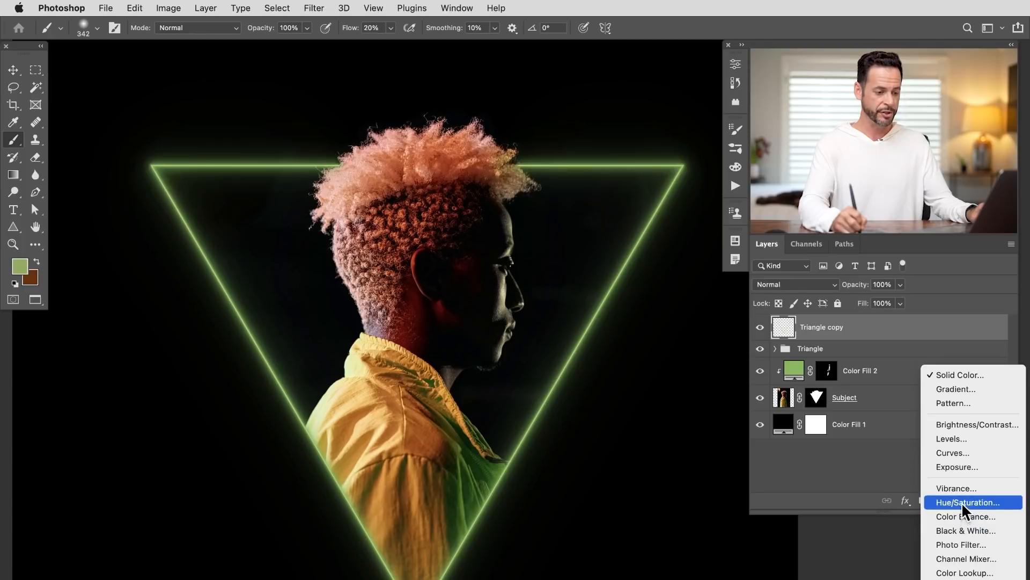
click(961, 502)
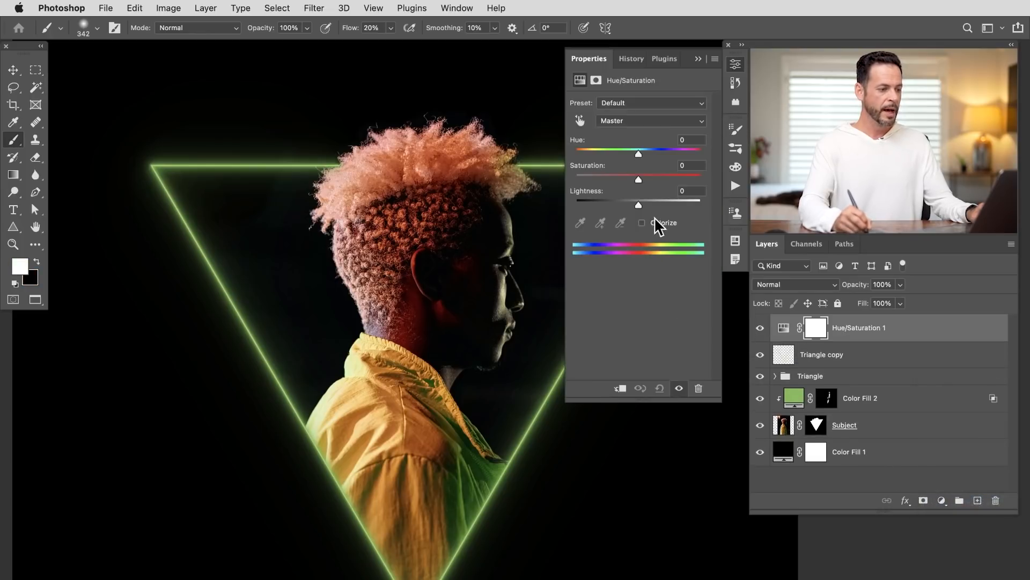
click(642, 223)
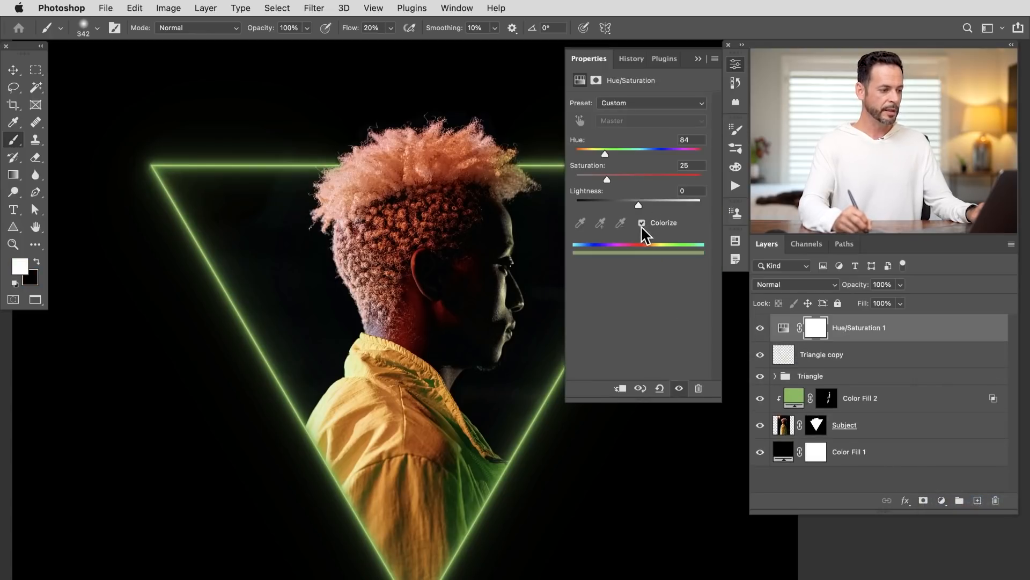
drag(629, 176, 646, 176)
click(623, 152)
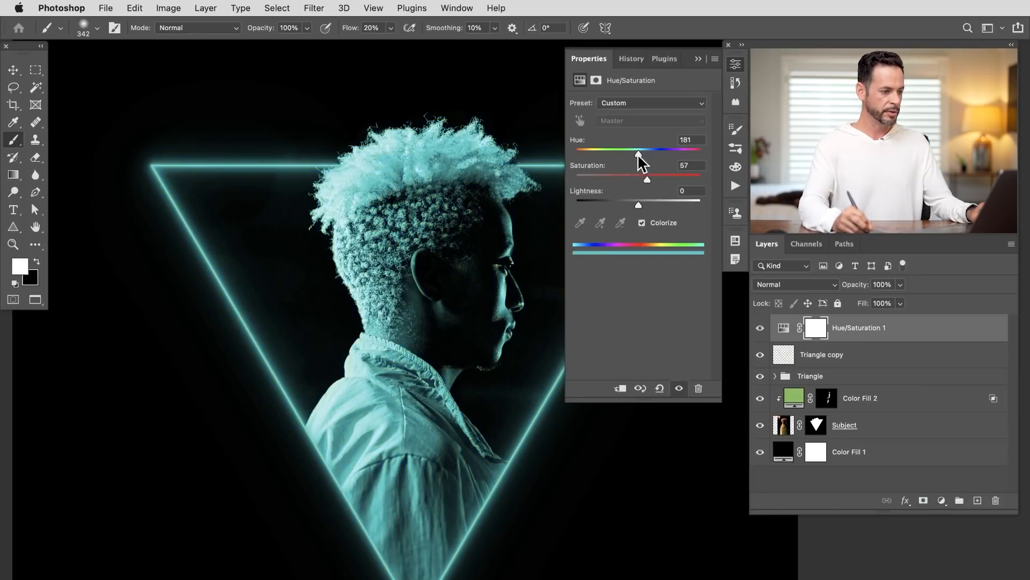
- Compare the composite with the cyan Hue/Saturation adjustment hidden and shown
click(735, 64)
click(761, 331)
click(759, 335)
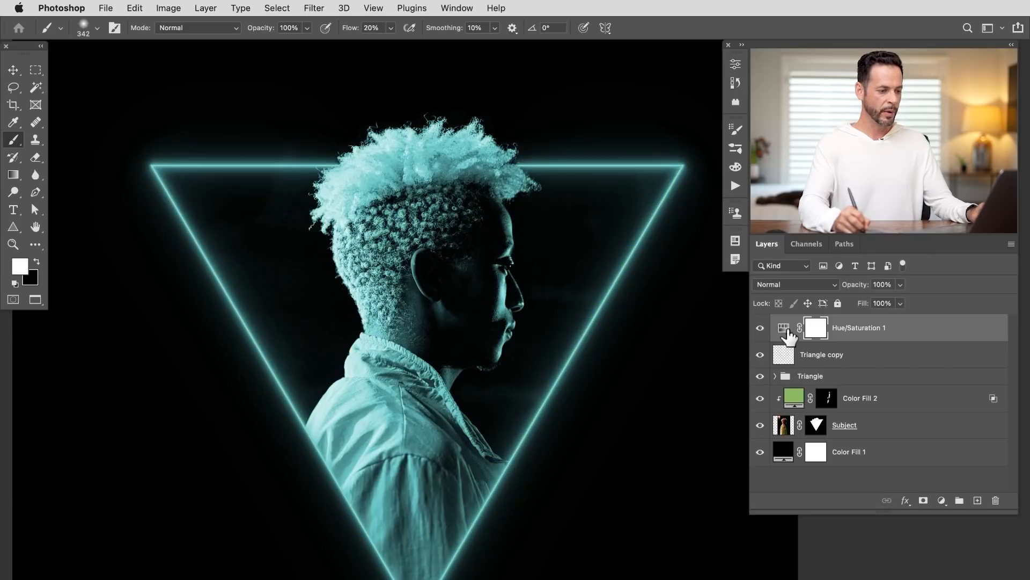
- Invert the Hue/Saturation mask and paint white over the triangle's left side and upper-left edge to turn them cyan
key(super+i)
drag(172, 188, 156, 163)
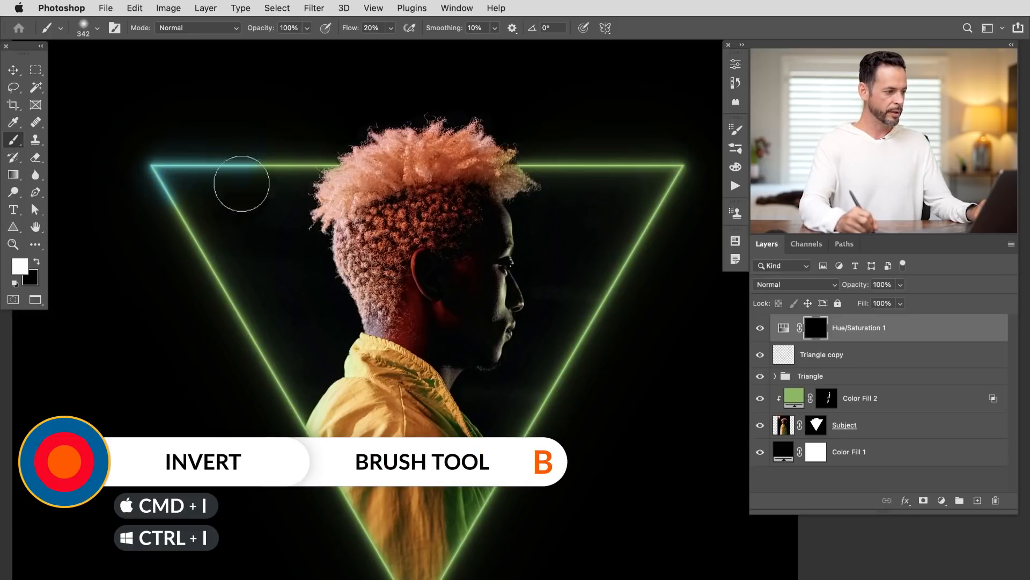
mouse_move(298, 178)
mouse_down()
mouse_move(310, 156)
mouse_move(292, 168)
mouse_up()
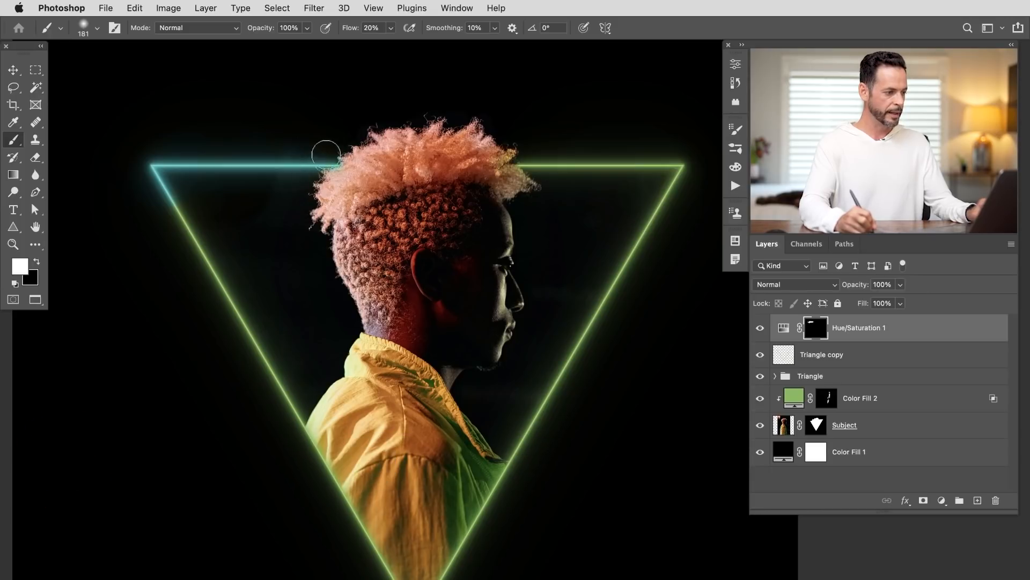
key(x)
drag(189, 223, 237, 218)
mouse_move(173, 178)
mouse_down()
mouse_move(153, 190)
mouse_move(244, 361)
mouse_move(227, 274)
mouse_move(254, 341)
mouse_move(211, 298)
mouse_move(250, 317)
mouse_move(249, 340)
mouse_move(302, 427)
mouse_move(268, 415)
mouse_up()
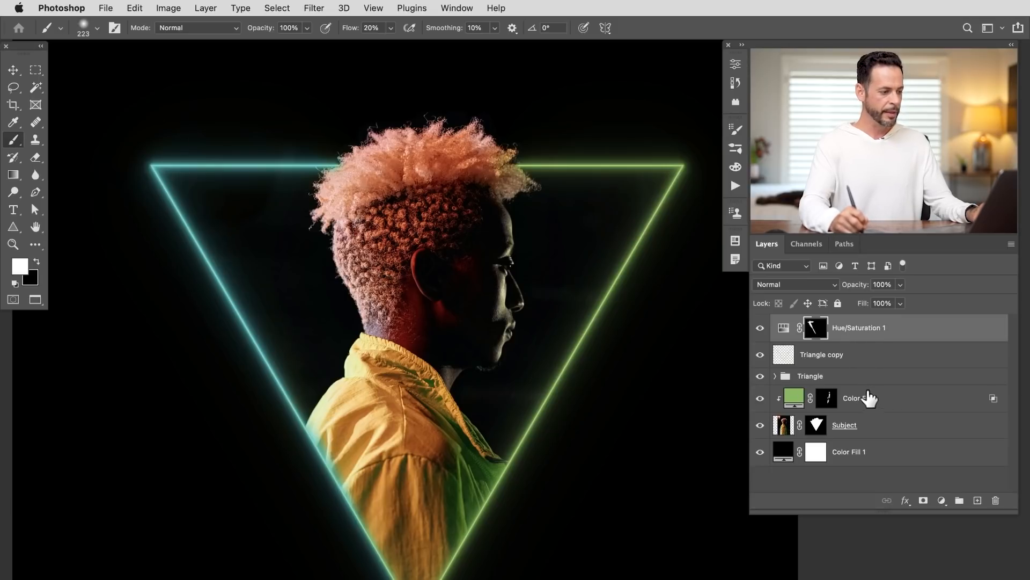
- Add a cyan Solid Color fill (#42b1c5) above the green Color Fill 2 layer and clip it to the Subject layer
click(891, 398)
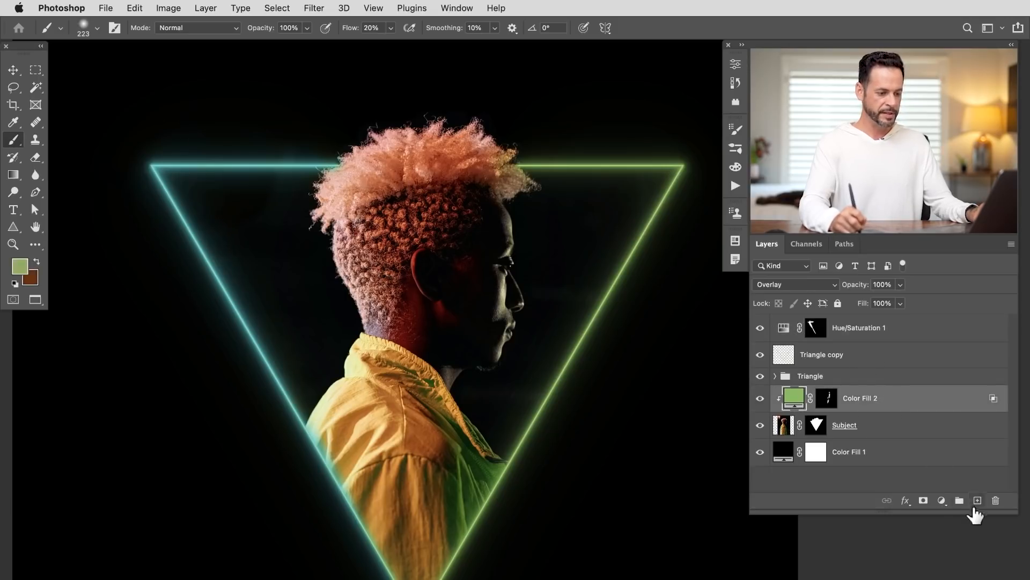
click(942, 500)
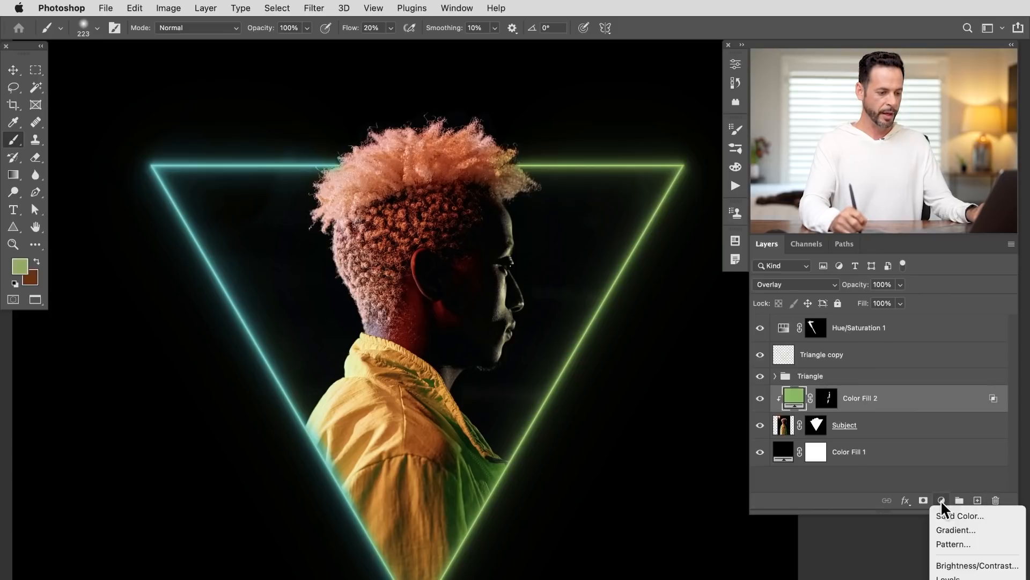
click(939, 514)
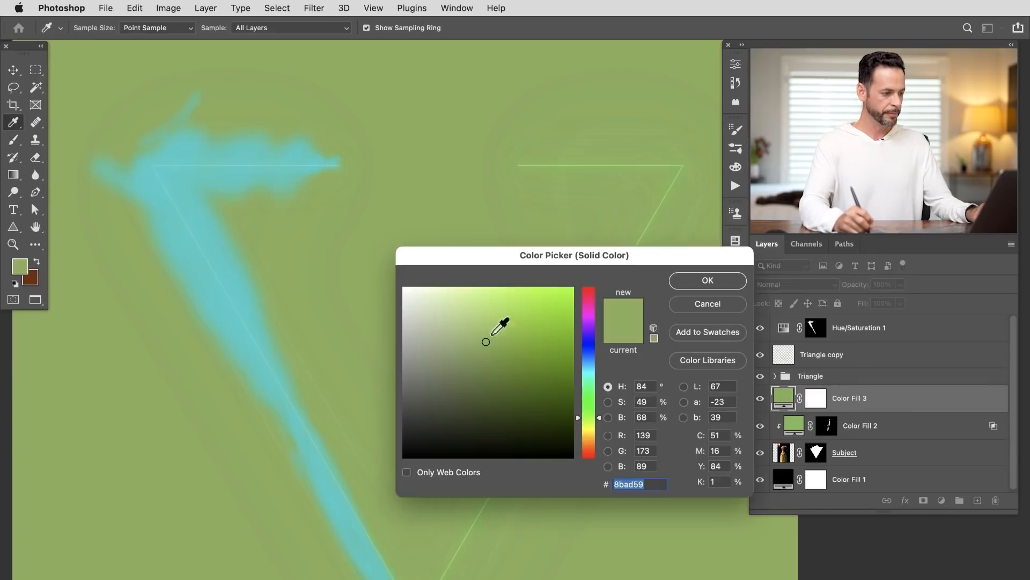
click(589, 368)
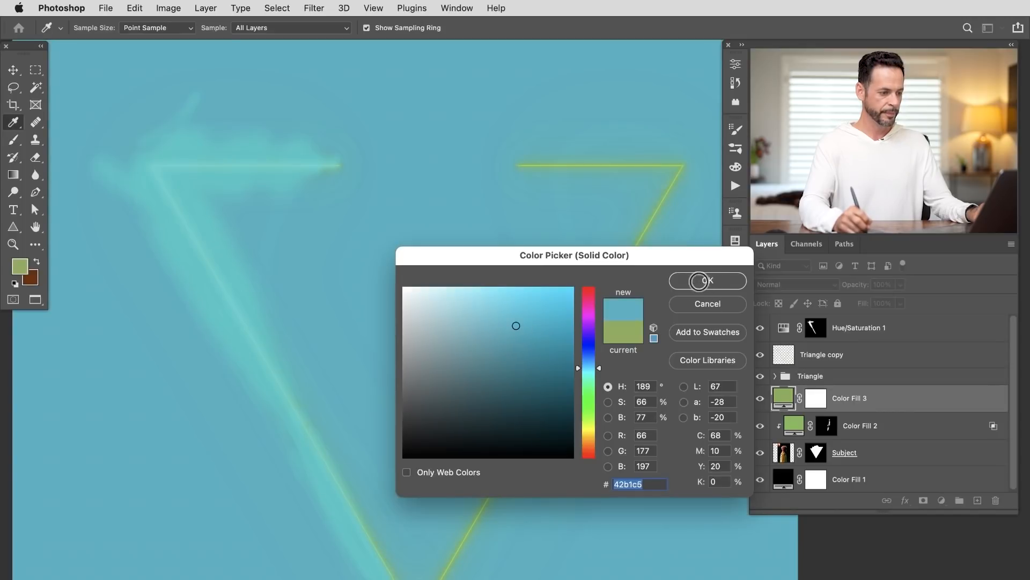
click(699, 280)
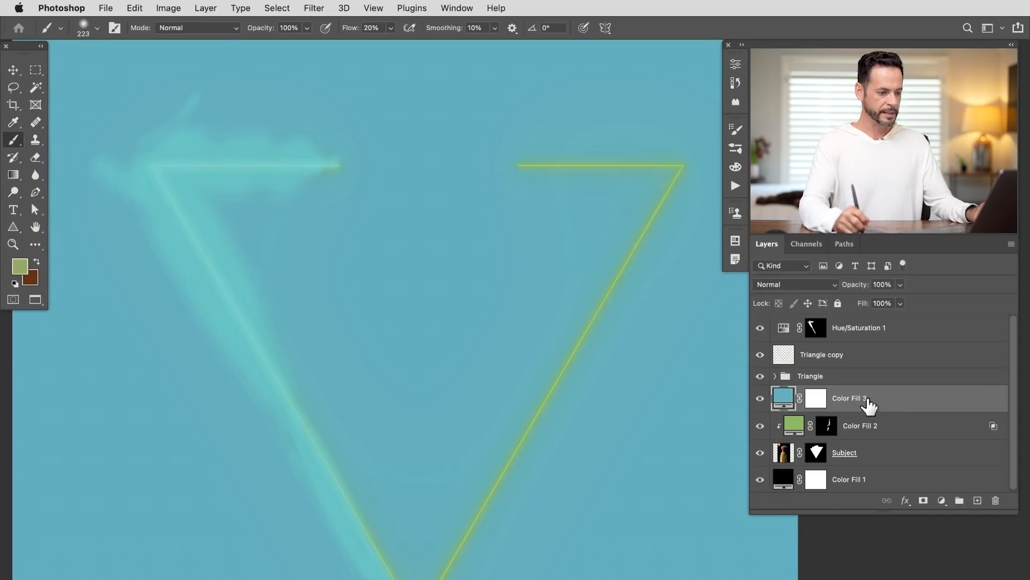
key(super+alt+g)
- Split the cyan fill's Underlying Layer black Blend If slider to 118 and set its blend mode to Overlay
double_click(903, 397)
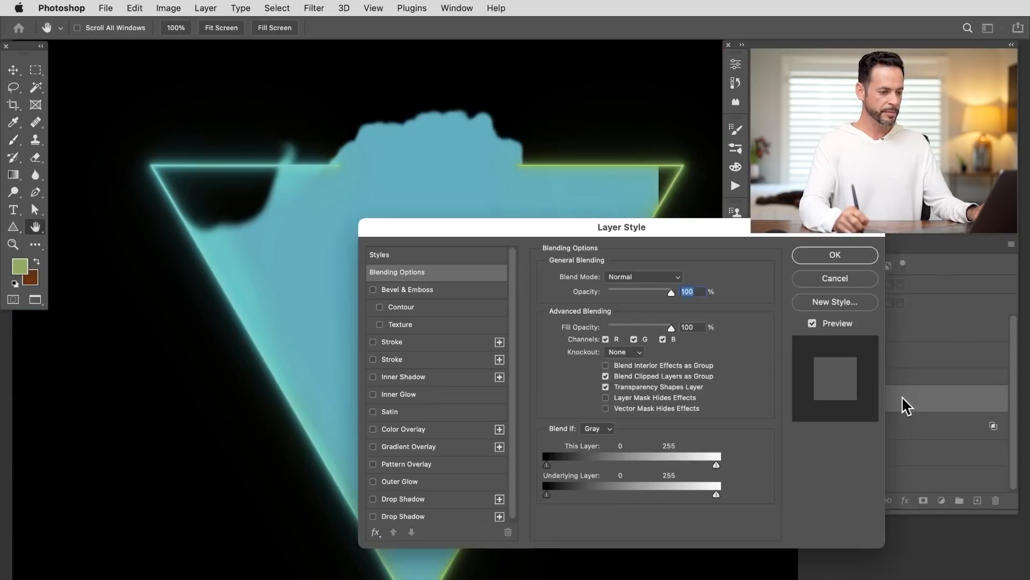
drag(559, 490, 628, 492)
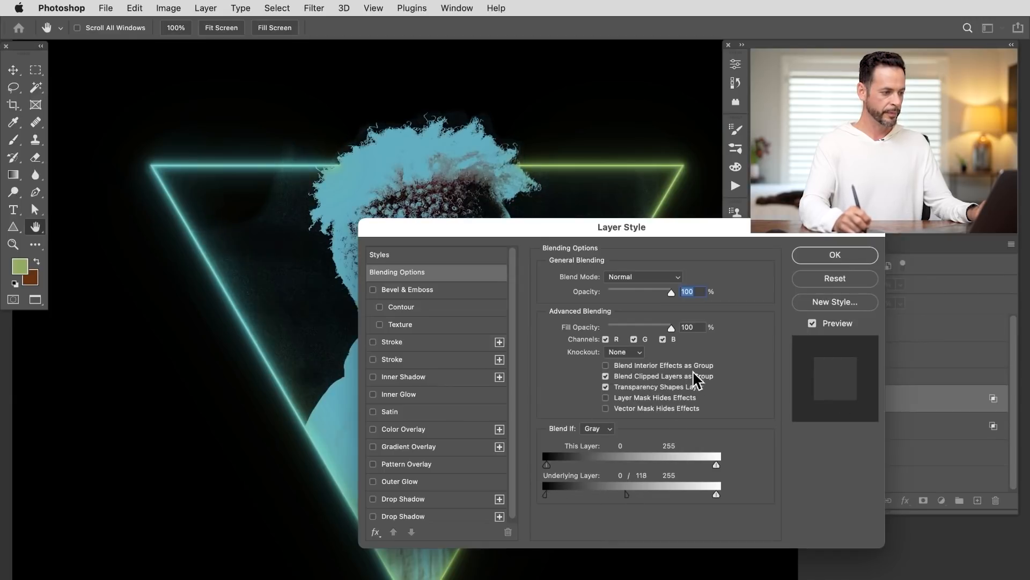
click(815, 257)
click(790, 285)
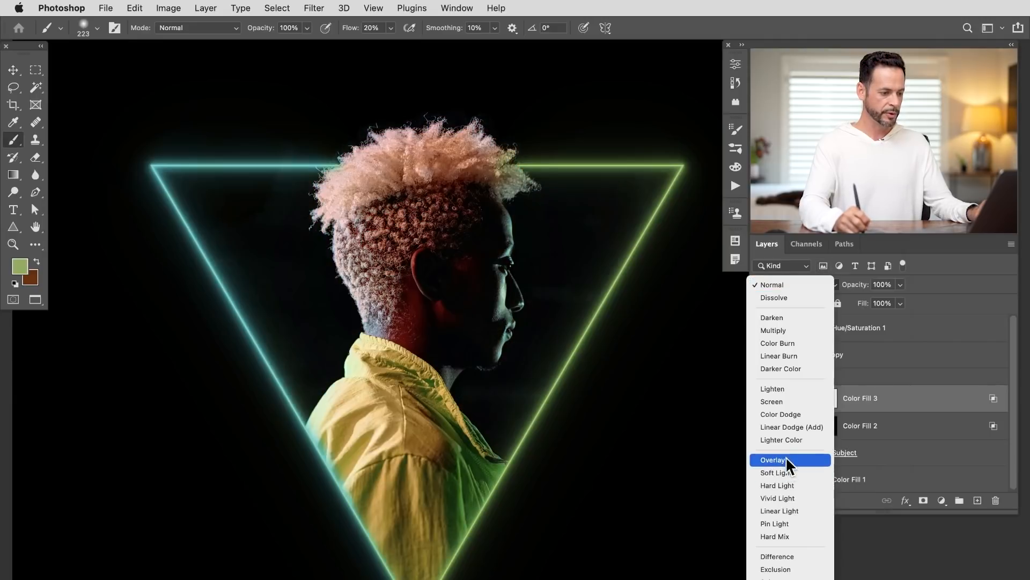
click(785, 456)
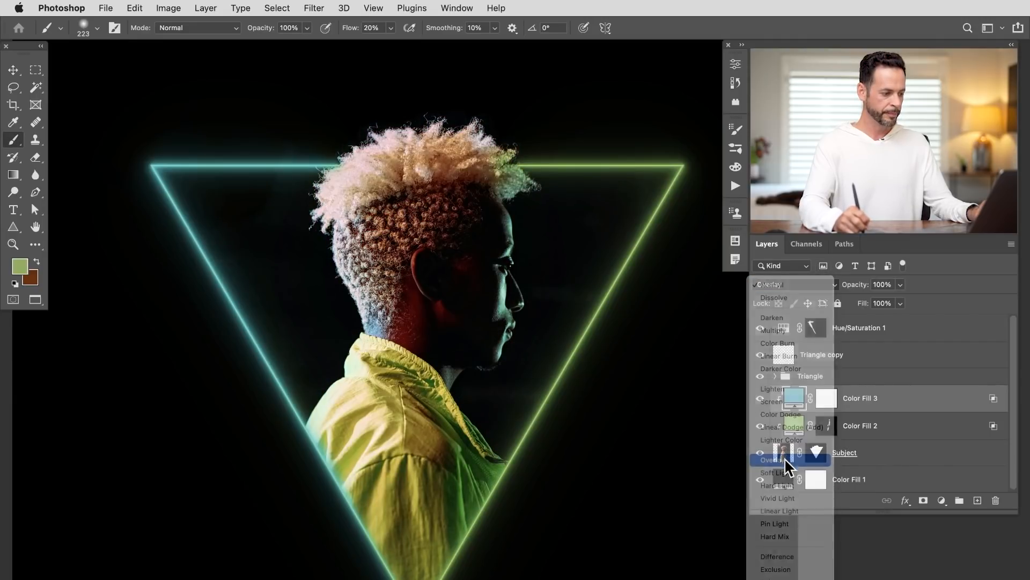
- Compare the image with the cyan fill hidden and shown, and darken its colour to a teal of about #187b8d
click(760, 399)
click(760, 399)
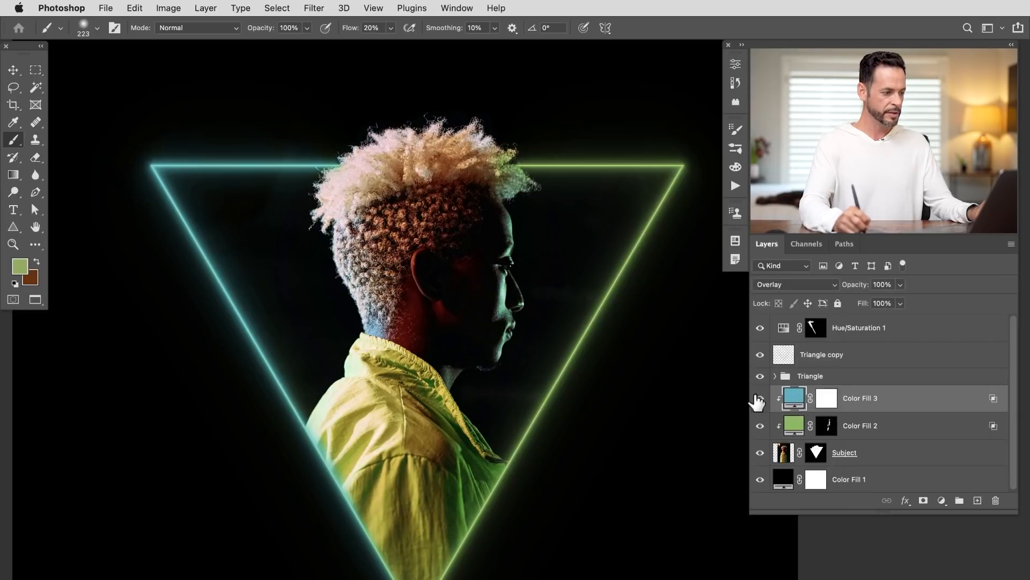
double_click(794, 397)
drag(541, 360, 543, 367)
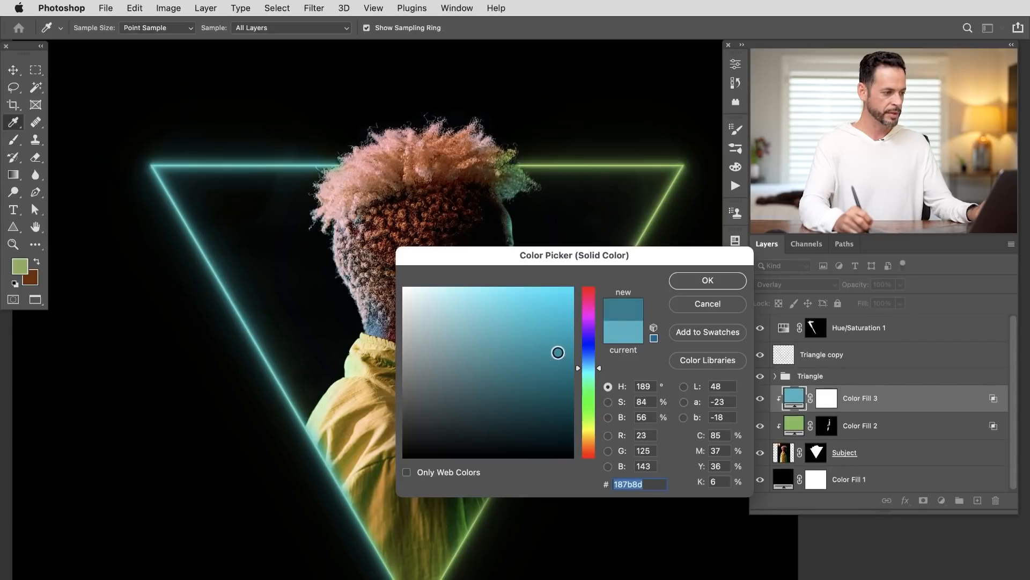
click(706, 279)
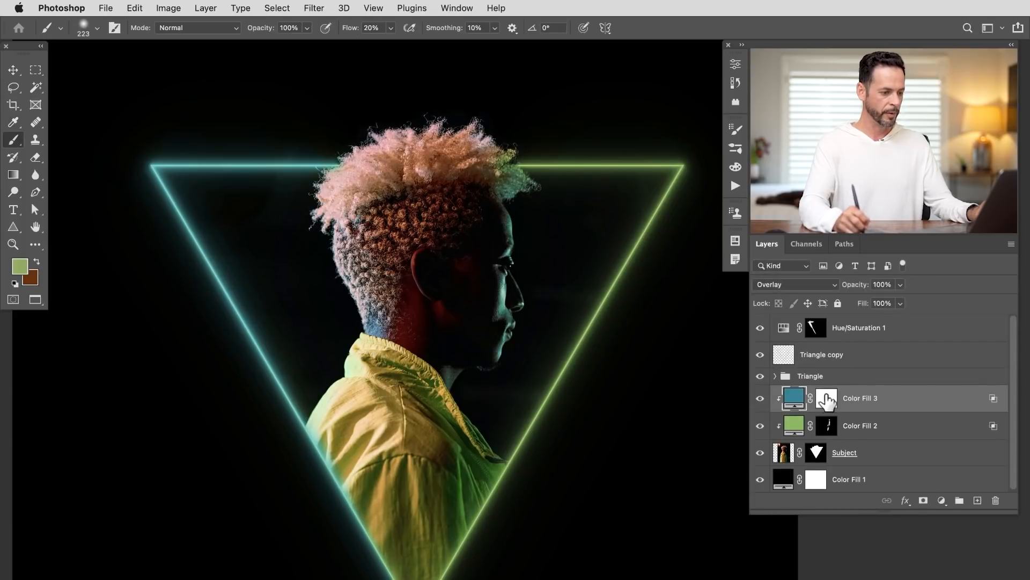
- Invert the teal fill's mask and paint white along the back of the subject's head and jacket
click(827, 401)
key(d)
key(super+i)
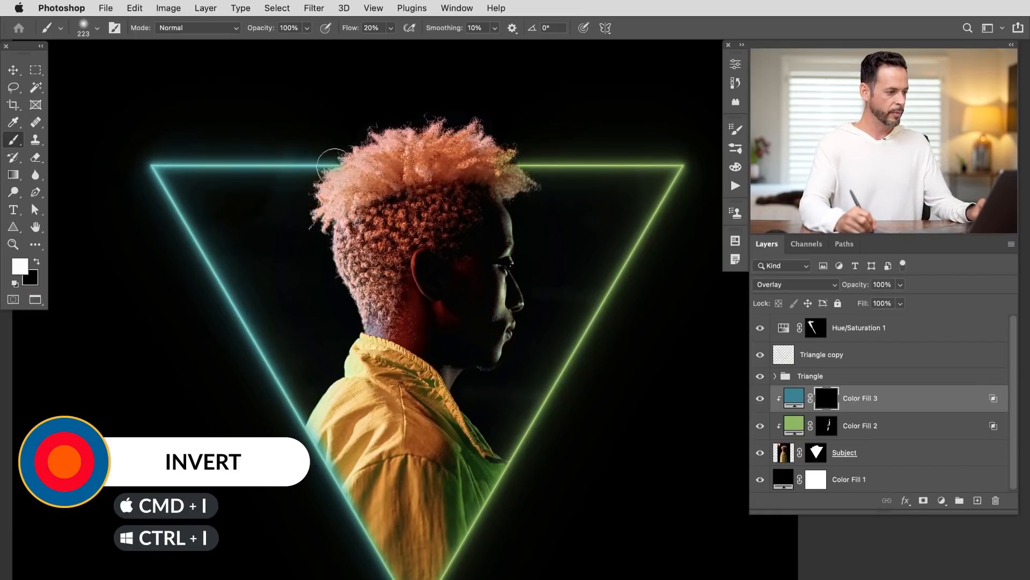
drag(343, 293, 367, 291)
click(328, 194)
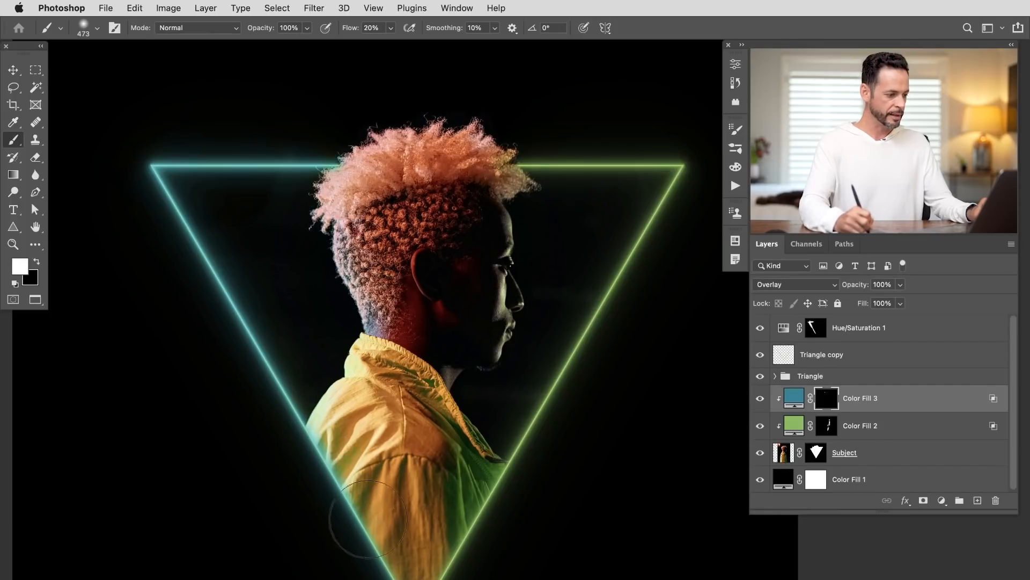
drag(355, 473, 360, 486)
mouse_move(510, 413)
mouse_down()
mouse_move(487, 404)
mouse_move(491, 417)
mouse_up()
- Create a new layer above Hue/Saturation 1 and paint green sampled from the triangle's edge over the subject's face
click(892, 336)
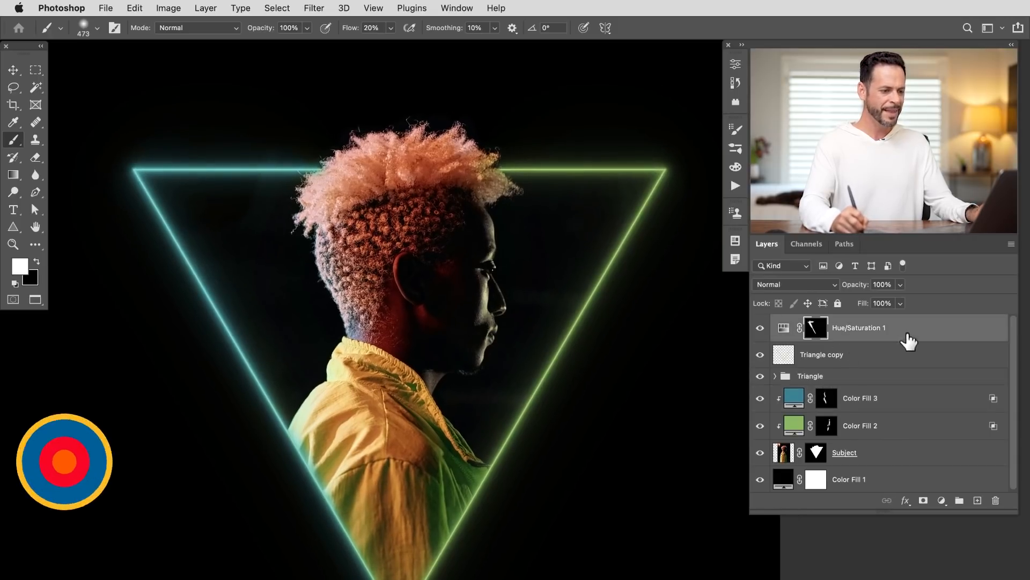
key(shift+alt+super+n)
drag(488, 335, 513, 479)
alt+click(497, 456)
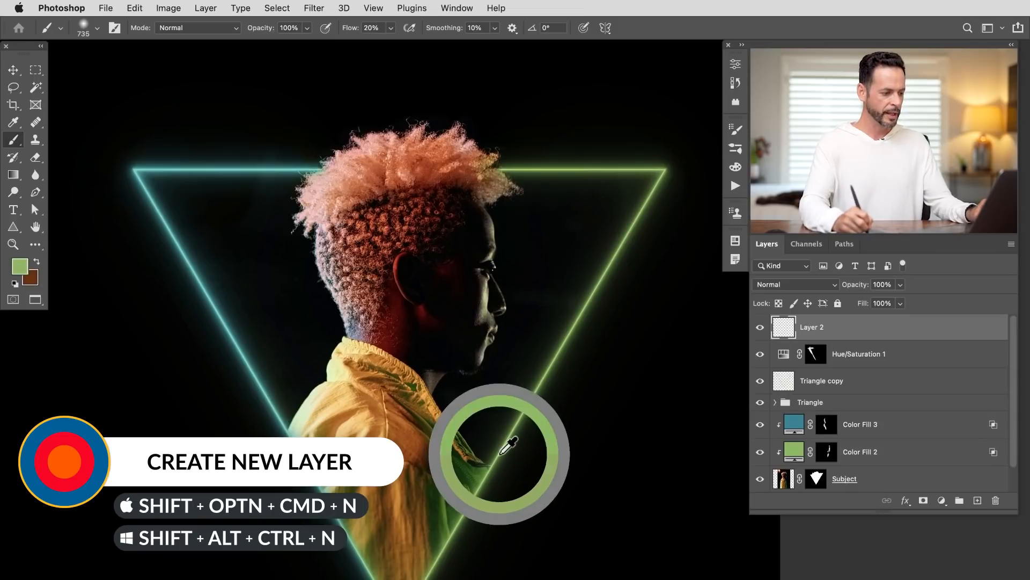
drag(492, 250, 486, 279)
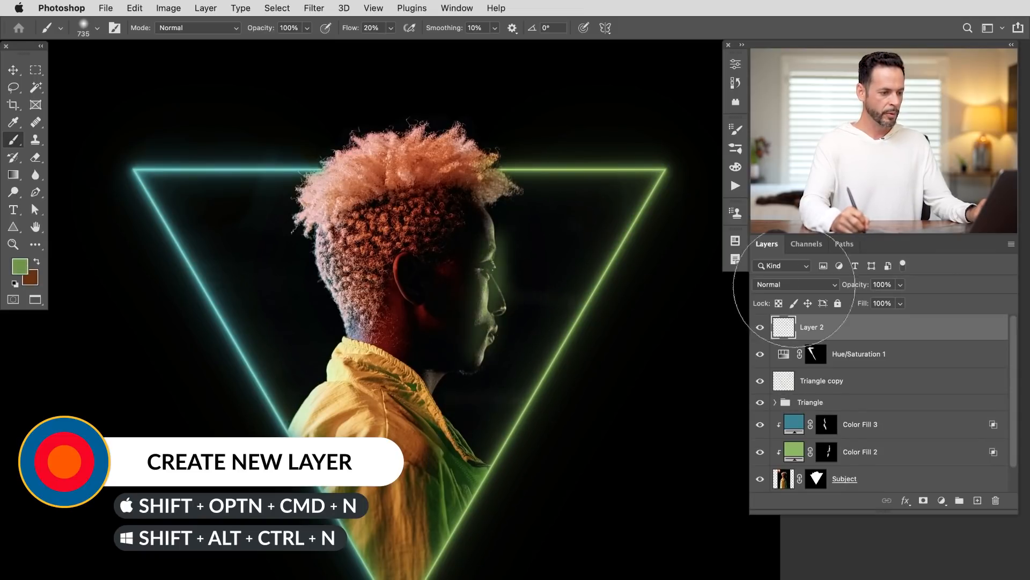
- Set the new paint layer to Soft Light, extend the green glow along the subject's front, and check the layer's effect
click(791, 284)
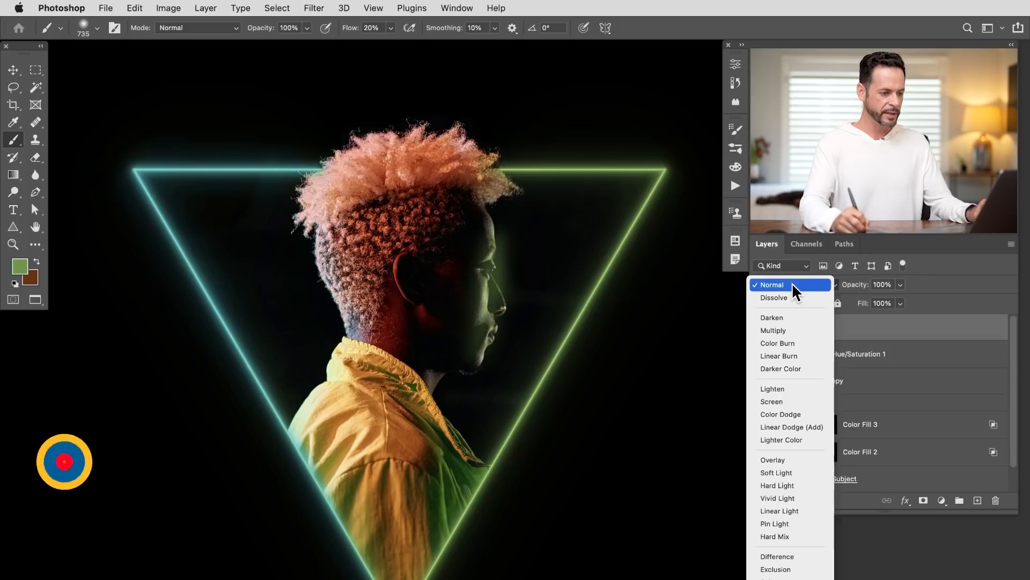
click(788, 472)
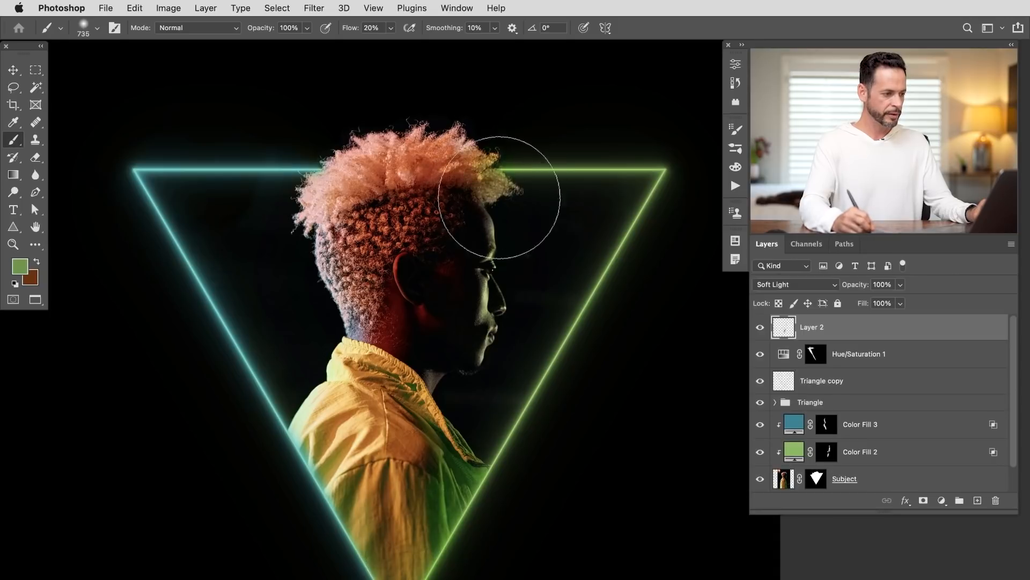
click(761, 328)
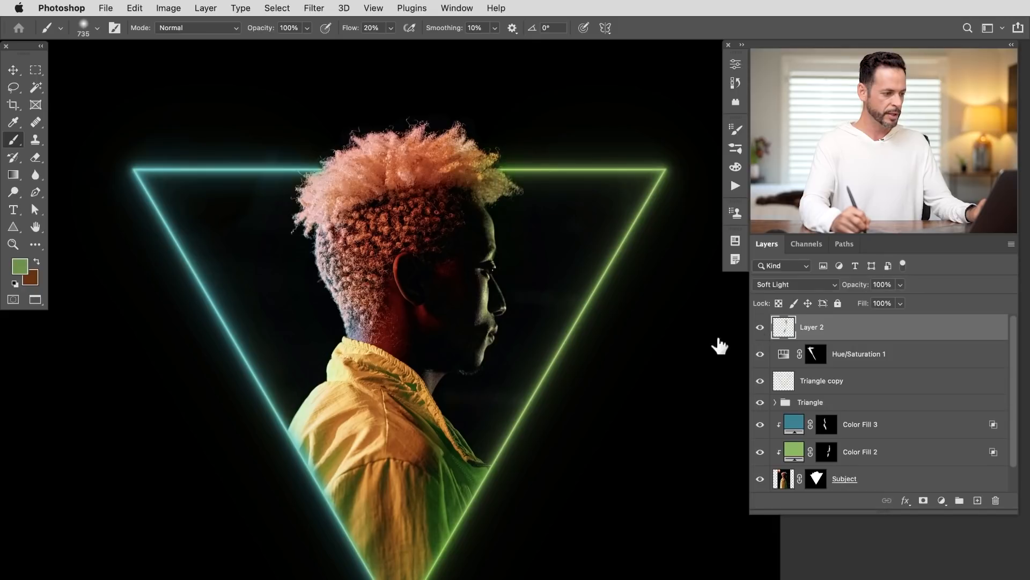
- Paint cyan sampled from the triangle's edge along the subject's back, compare the layer hidden and shown, and set its opacity to 77%
alt+click(230, 326)
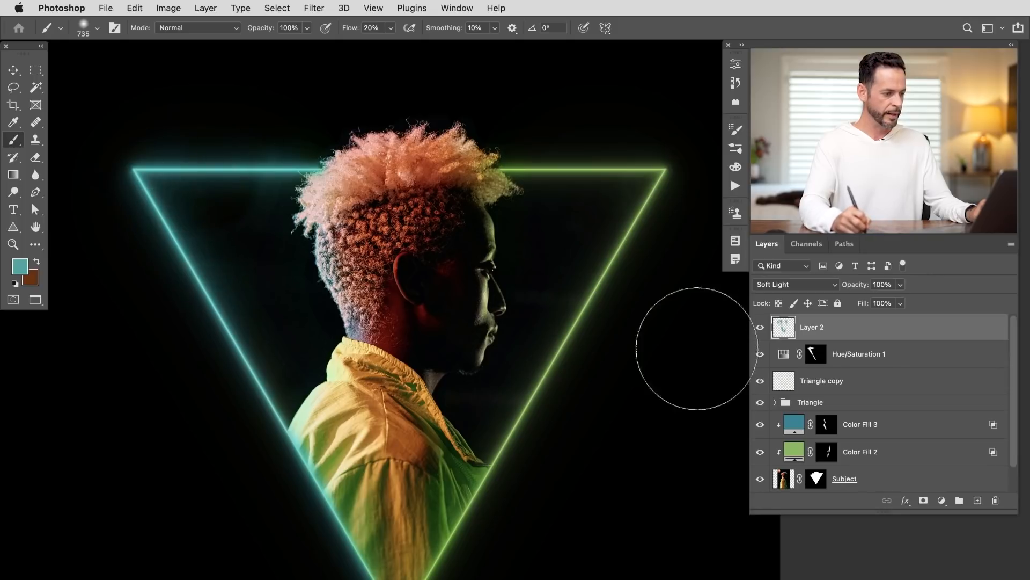
click(761, 328)
click(761, 328)
click(761, 327)
click(762, 328)
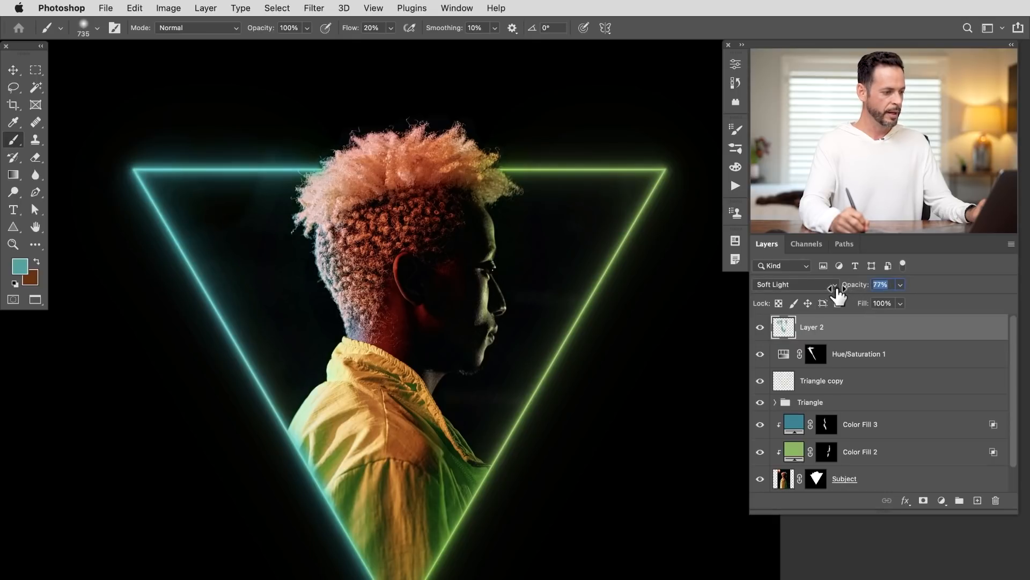
drag(409, 444, 455, 437)
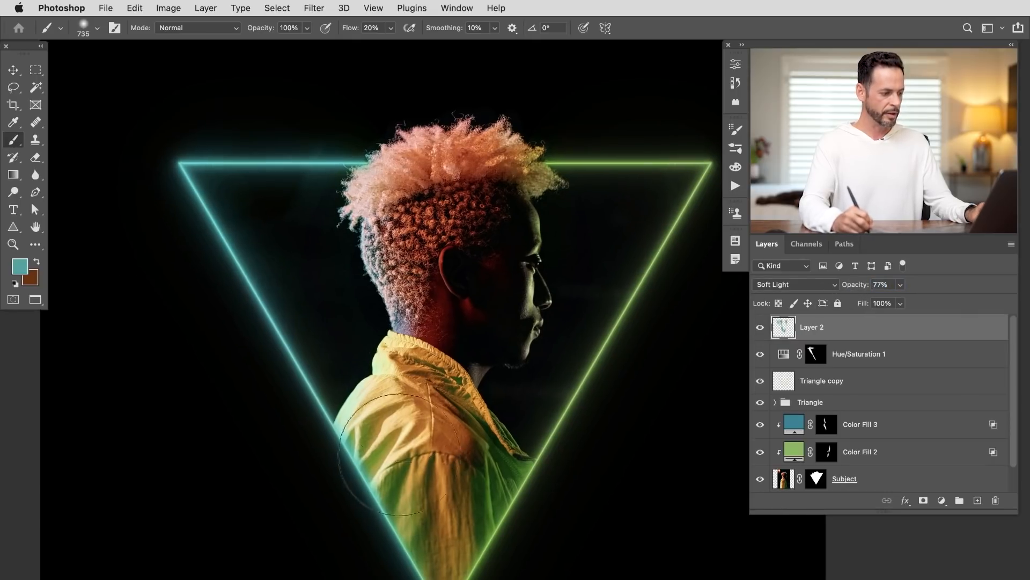
- Add a Hue/Saturation adjustment above Layer 2 with Colorize on, hue 179 and saturation 45
click(942, 502)
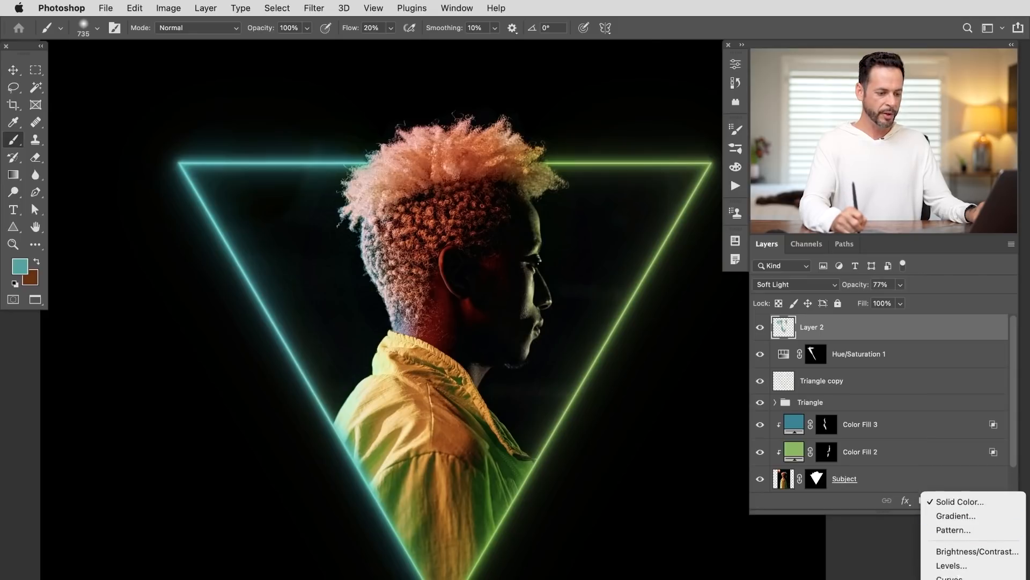
click(951, 515)
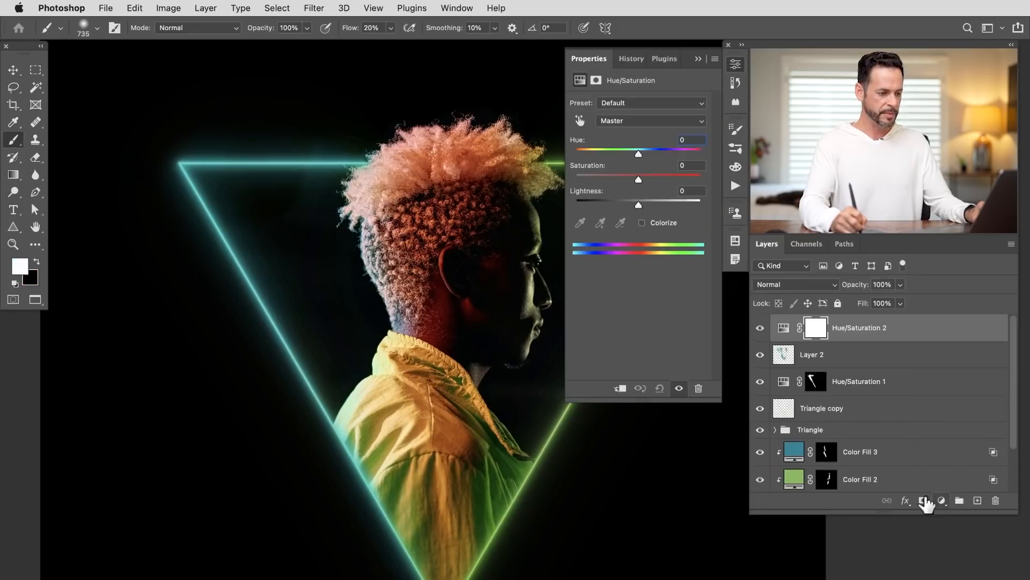
click(643, 223)
drag(607, 179, 636, 180)
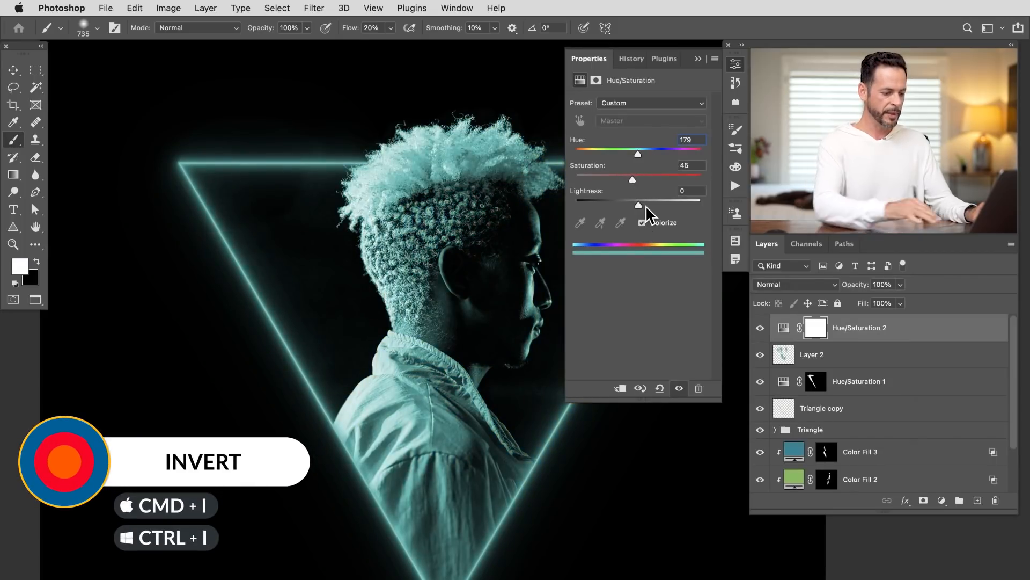
- Invert the Hue/Saturation 2 mask, set the brush flow to 30%, and paint white along the back edge of the jacket
key(super+i)
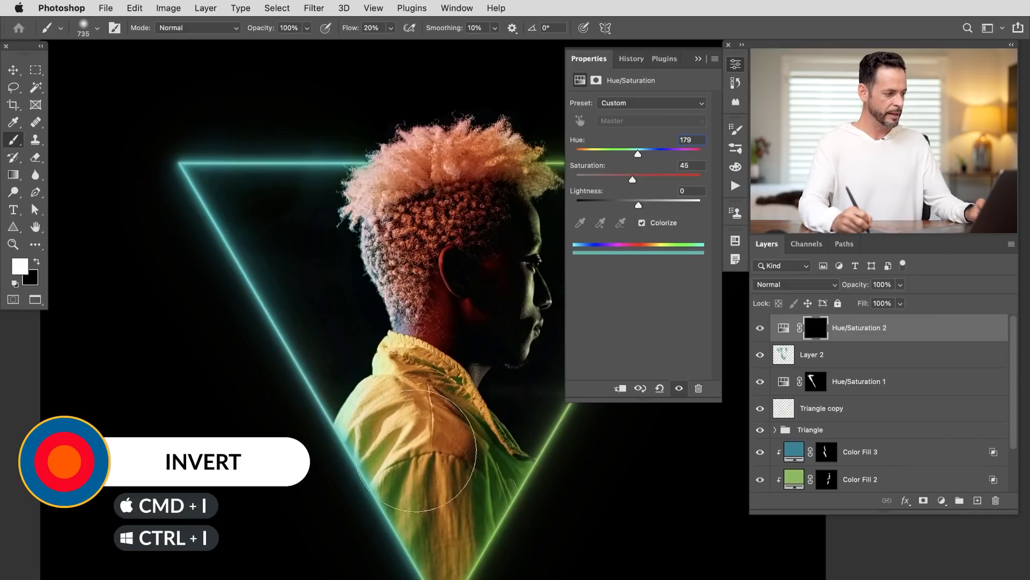
drag(378, 484, 378, 483)
key(super+z)
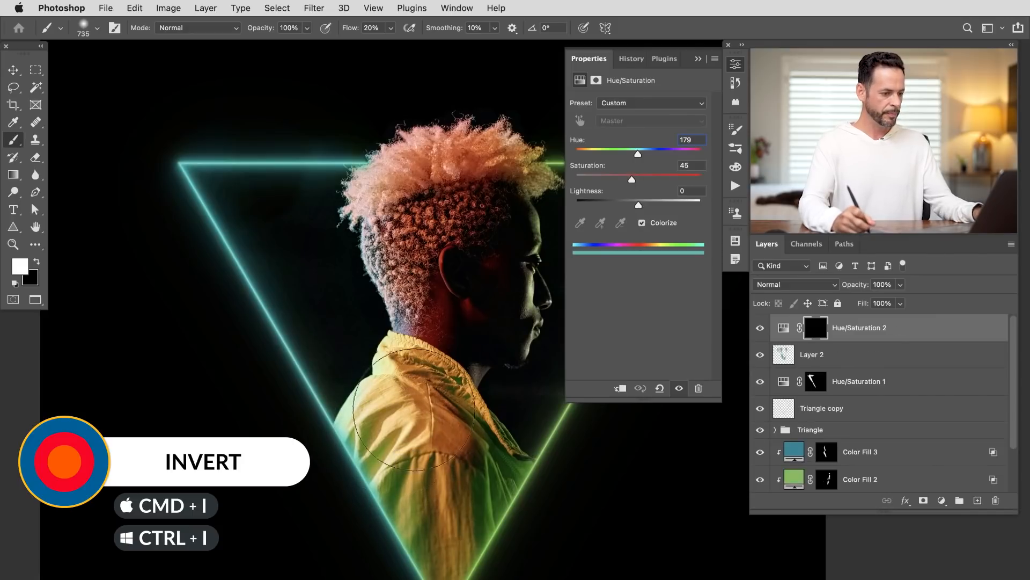
key(shift+3)
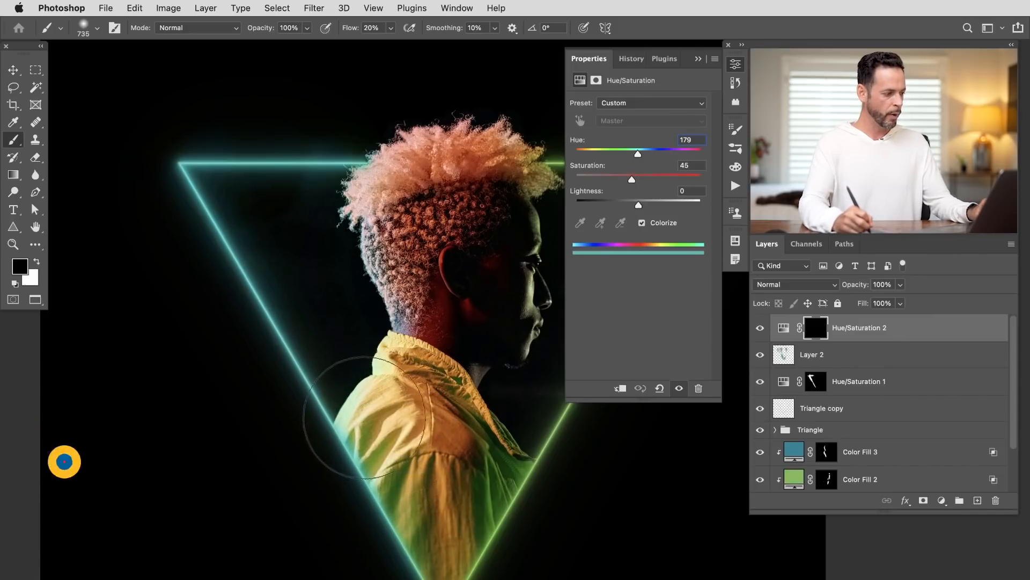
mouse_move(343, 427)
mouse_down()
mouse_move(324, 433)
mouse_move(333, 452)
mouse_move(356, 439)
mouse_up()
drag(388, 541, 416, 536)
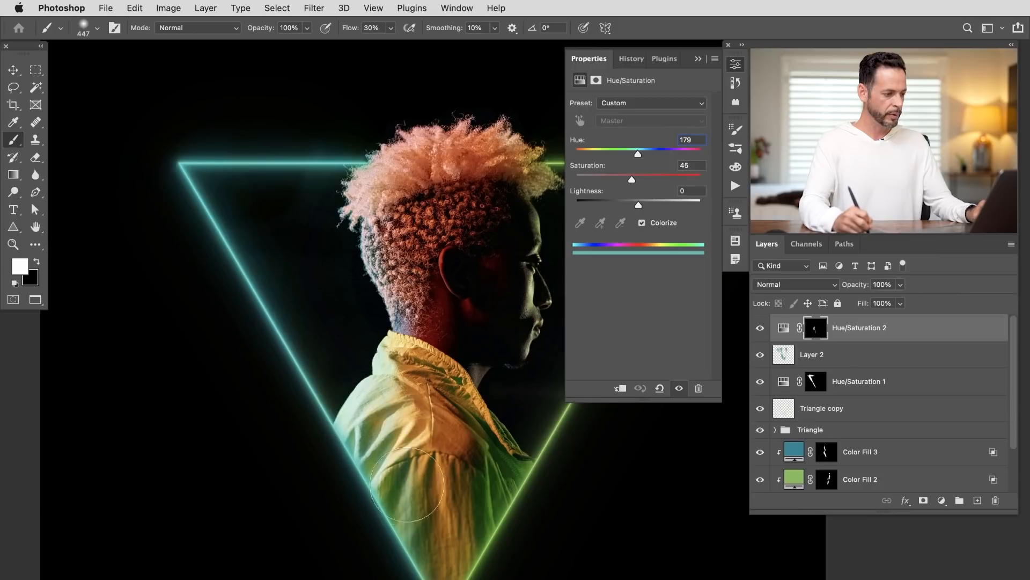
- Paint white on the mask over the back of the hair, and reduce the cyan near its upper edge with black
mouse_move(328, 210)
mouse_down()
mouse_move(352, 165)
mouse_move(389, 146)
mouse_up()
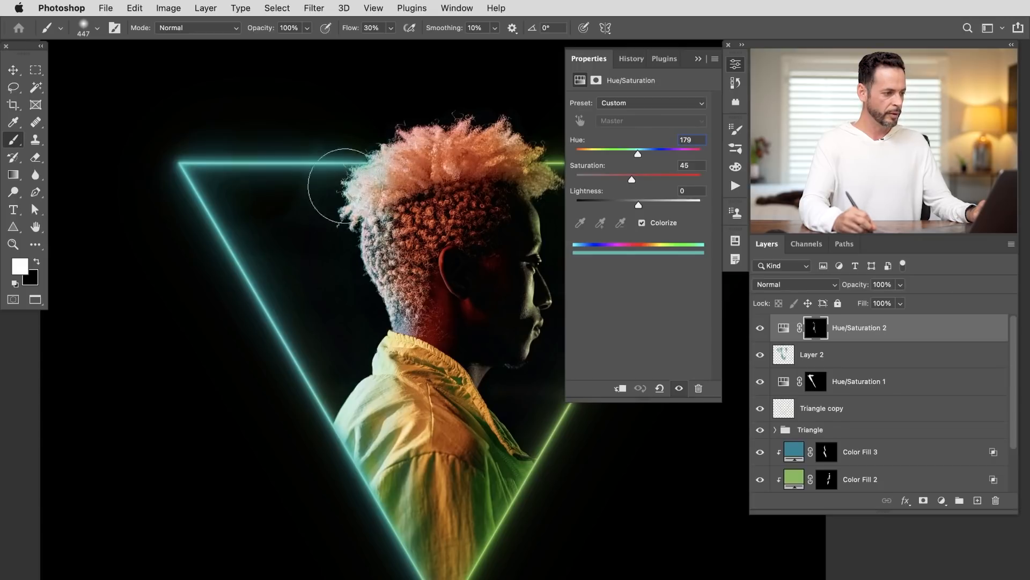
key(x)
mouse_move(379, 159)
mouse_down()
mouse_move(387, 183)
mouse_move(381, 174)
mouse_move(401, 158)
mouse_move(371, 172)
mouse_up()
- Paint white on the Hue/Saturation 2 mask along the jacket's back edge and over the shoulder
key(space)
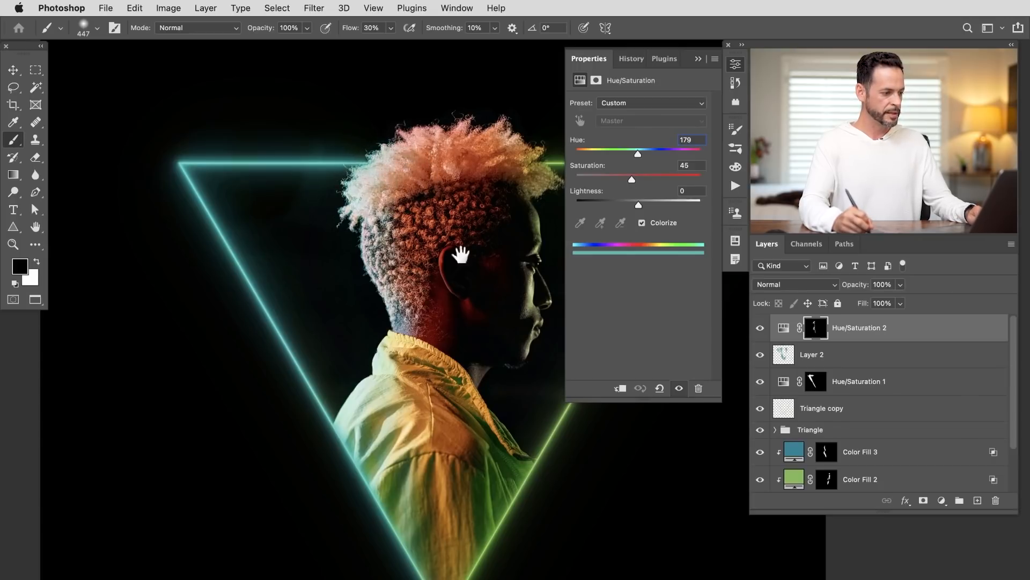
drag(460, 255, 405, 267)
key(x)
drag(311, 474, 315, 459)
drag(319, 518, 337, 449)
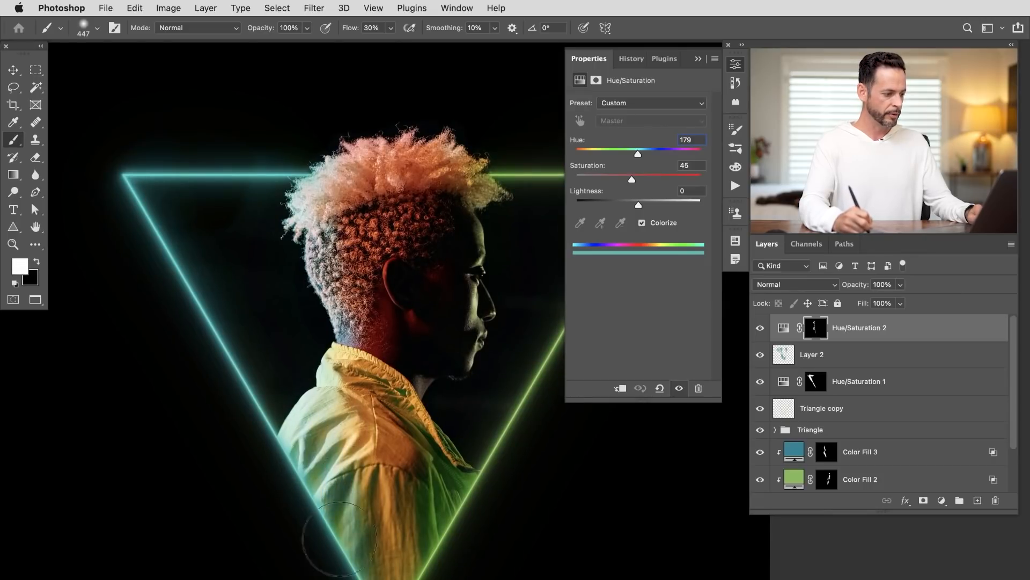
drag(353, 483, 315, 437)
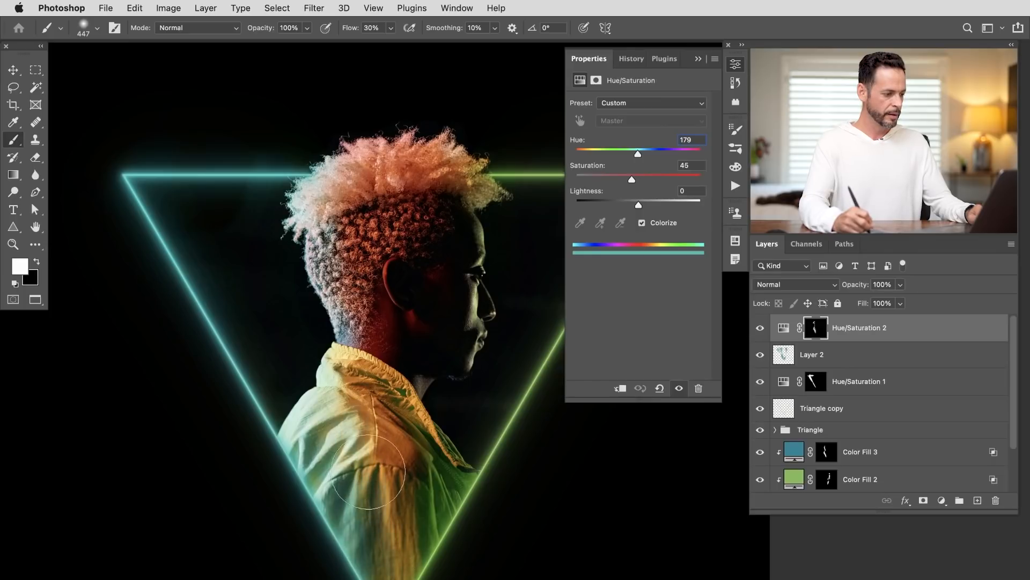
- Touch up the mask over the upper jacket with white and black, and compare the adjustment hidden and shown
key(x)
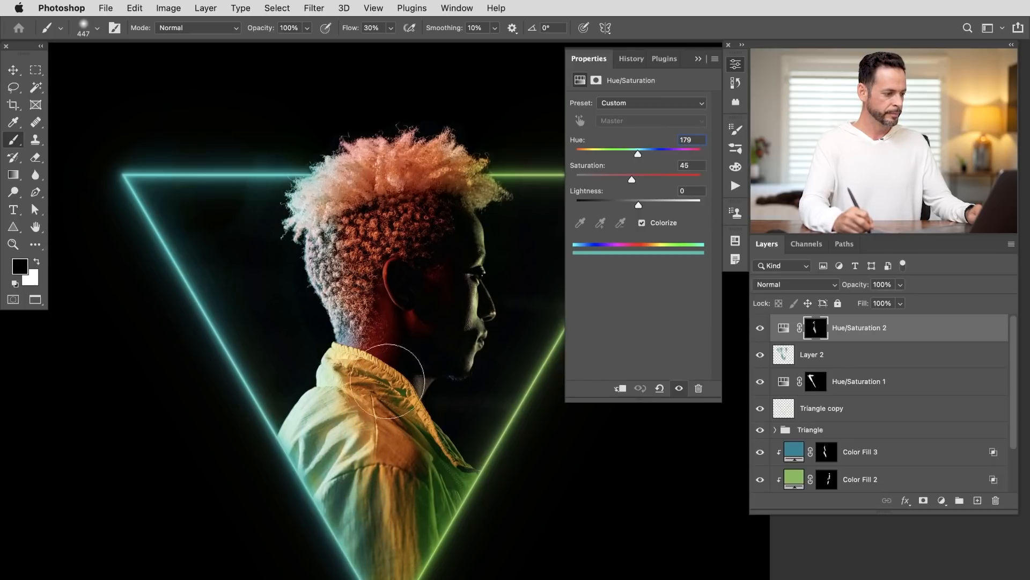
key(x)
drag(368, 435, 359, 441)
key(x)
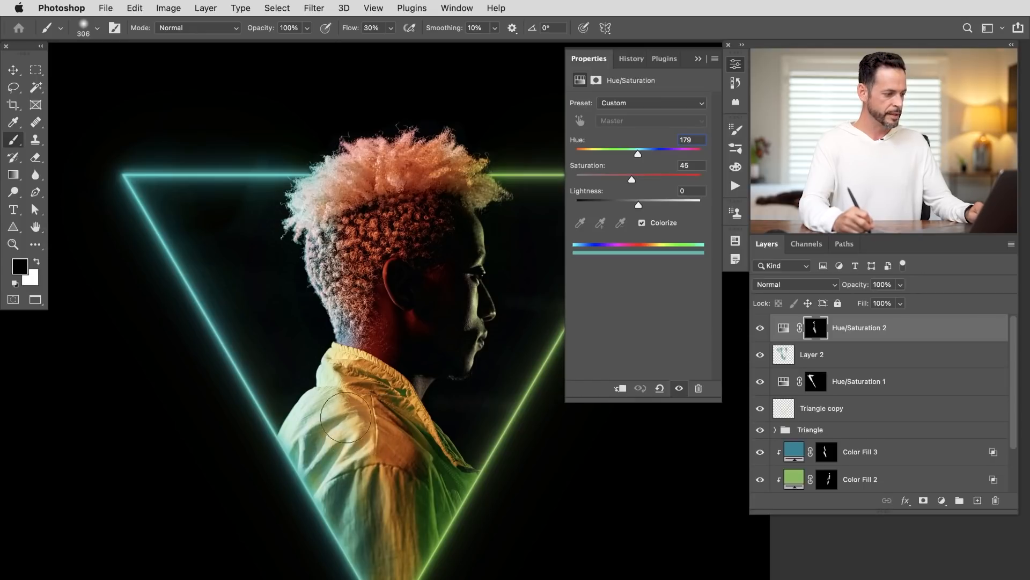
key(x)
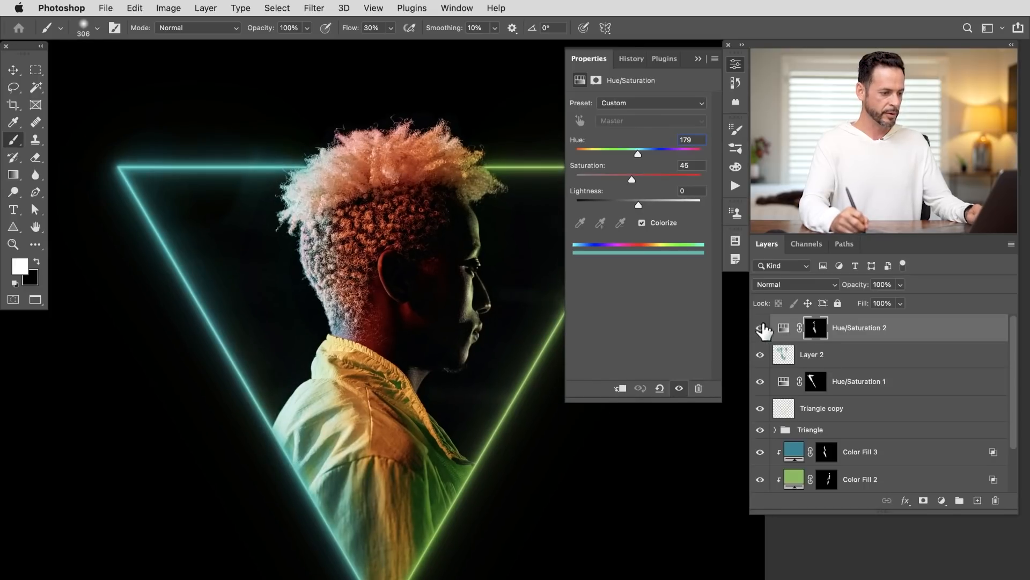
click(760, 328)
click(760, 328)
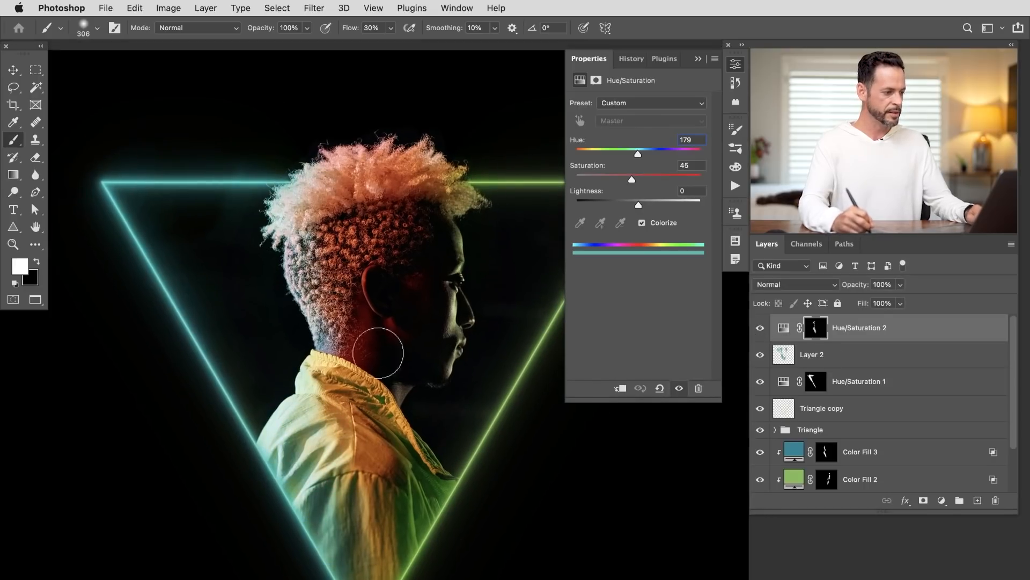
- Refine the Hue/Saturation 2 mask over the back of the hair and the nape, varying the brush size
key(x)
key(x)
drag(328, 317, 360, 316)
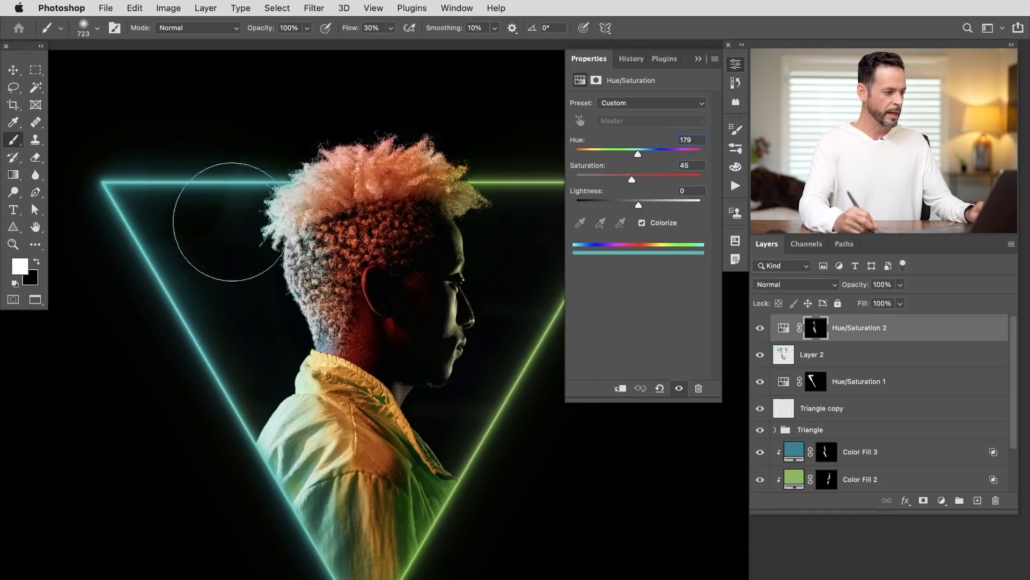
drag(271, 257, 250, 264)
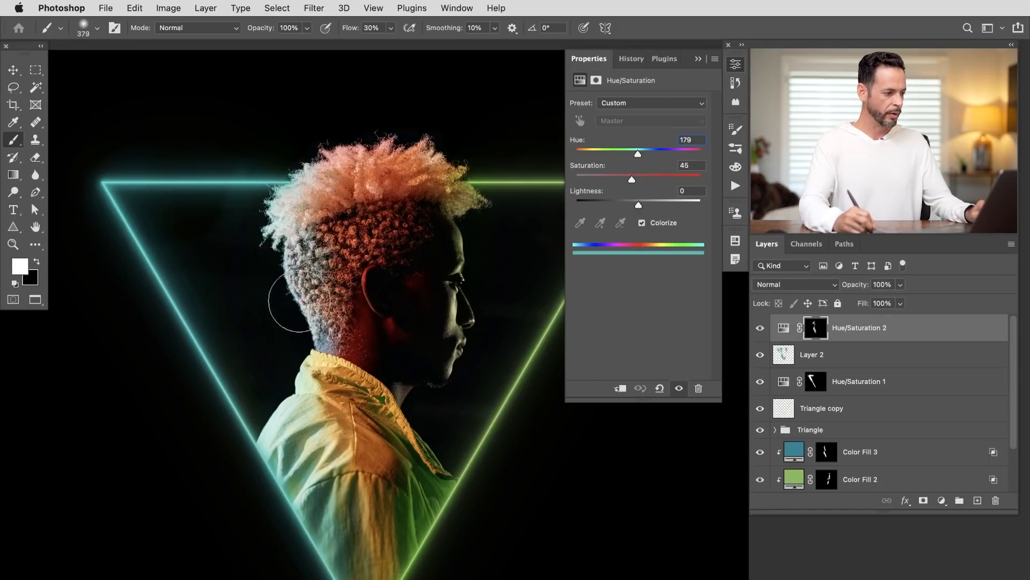
drag(405, 351, 359, 344)
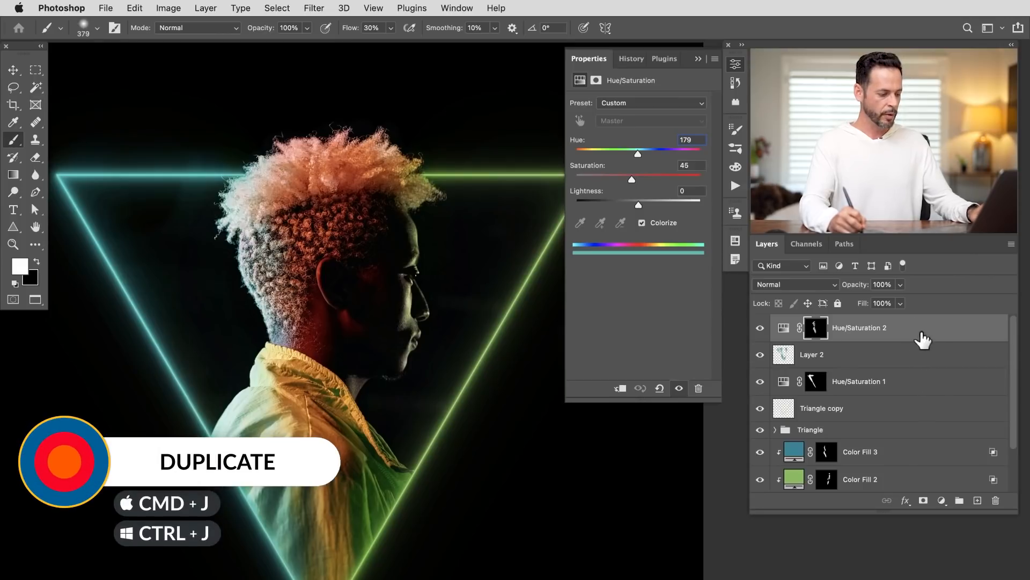
- Duplicate Hue/Saturation 2, fill the copy's mask with white, and set the copy's hue to 127
key(super+j)
click(815, 328)
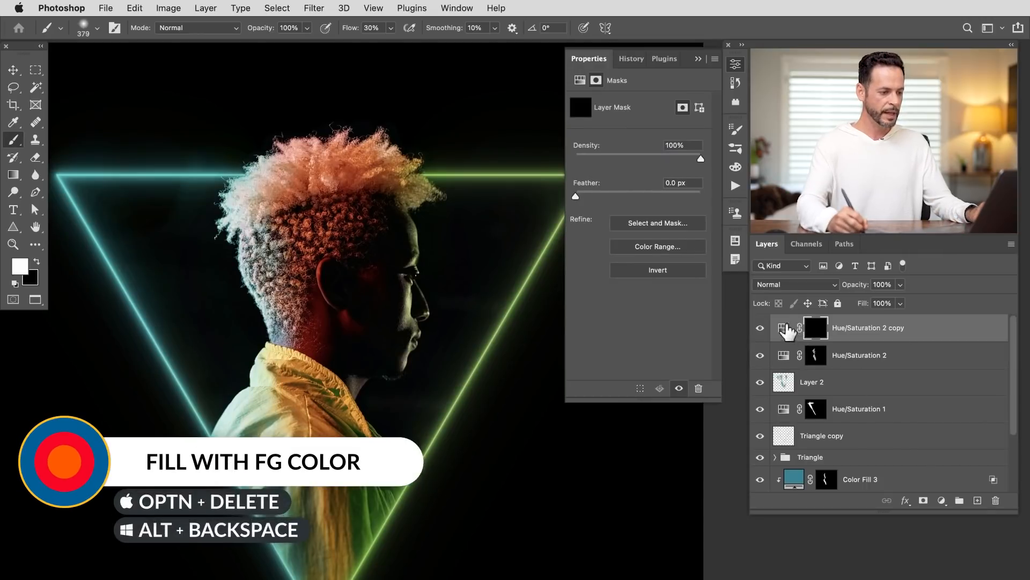
key(alt+BackSpace)
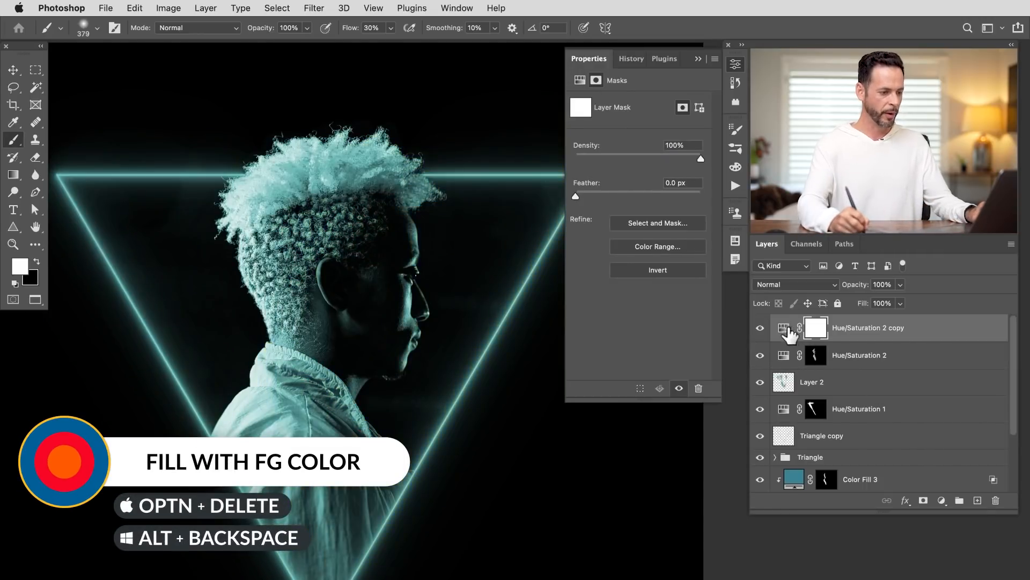
click(782, 328)
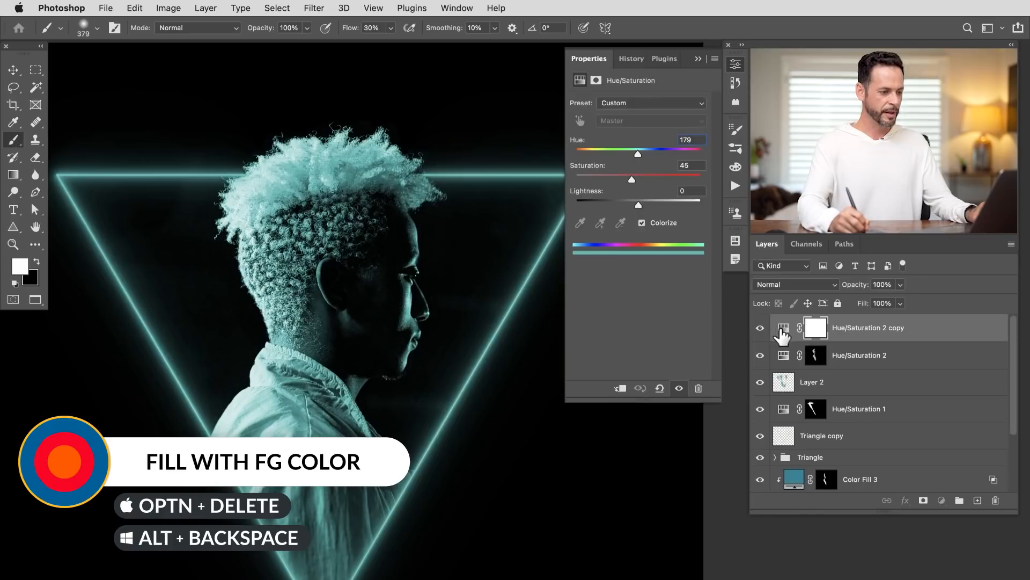
click(783, 330)
drag(634, 152, 619, 153)
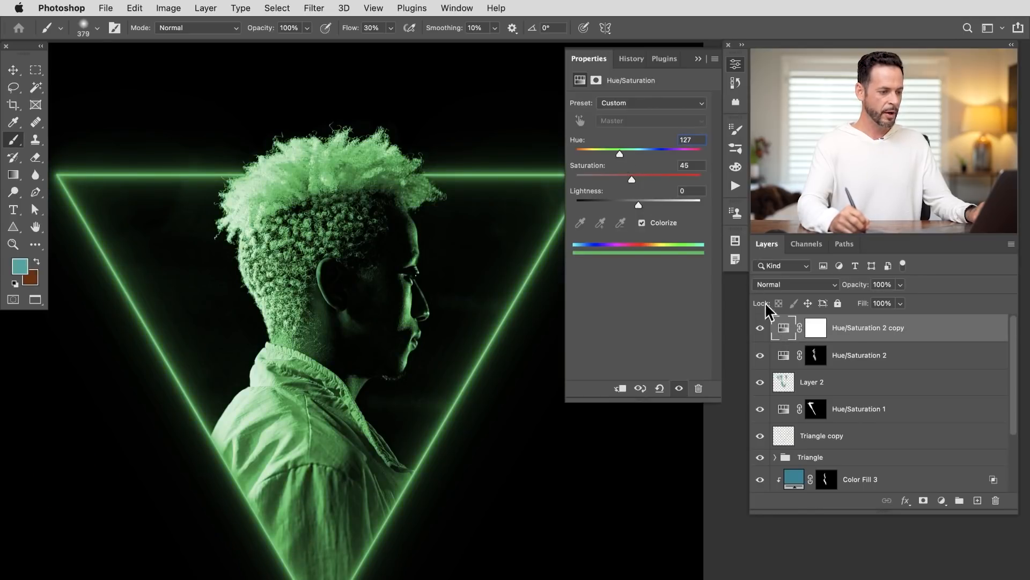
- Invert the Hue/Saturation 2 copy mask and paint white over the front of the hair, the face and the jacket's front edge
click(815, 333)
key(ctrl+i)
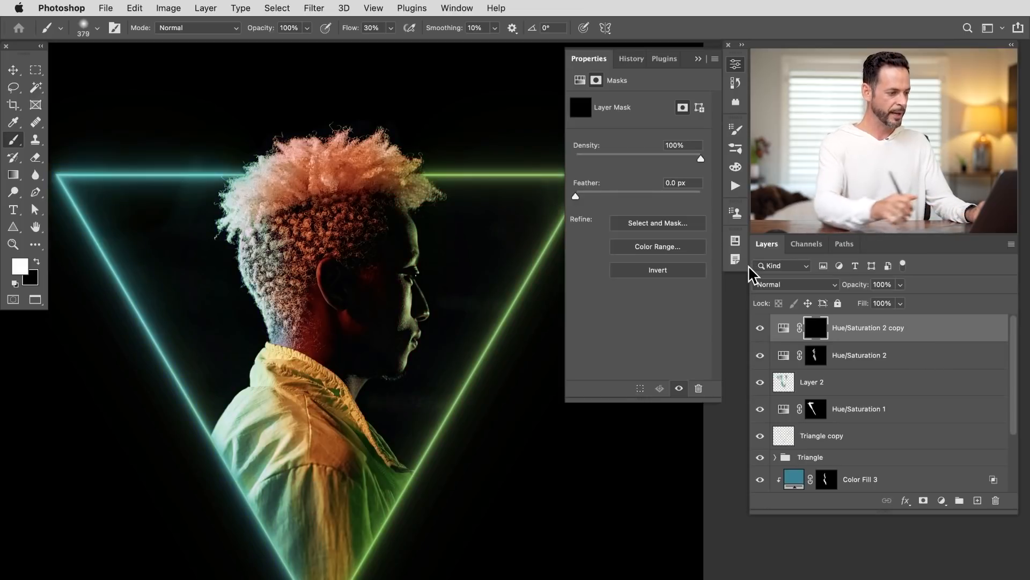
drag(434, 217, 475, 195)
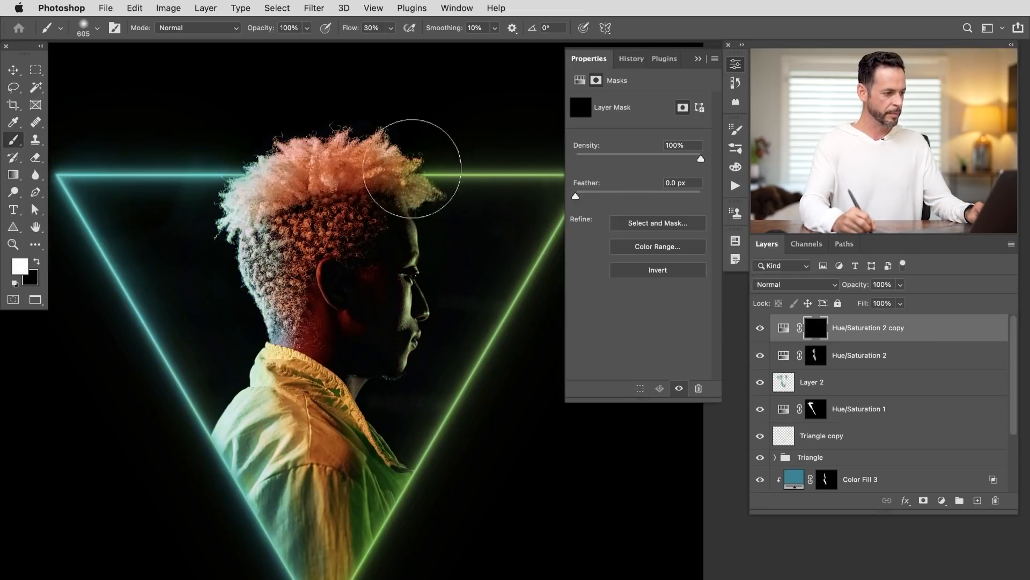
mouse_move(422, 174)
mouse_down()
mouse_move(415, 154)
mouse_move(394, 150)
mouse_move(400, 174)
mouse_move(377, 179)
mouse_move(429, 186)
mouse_up()
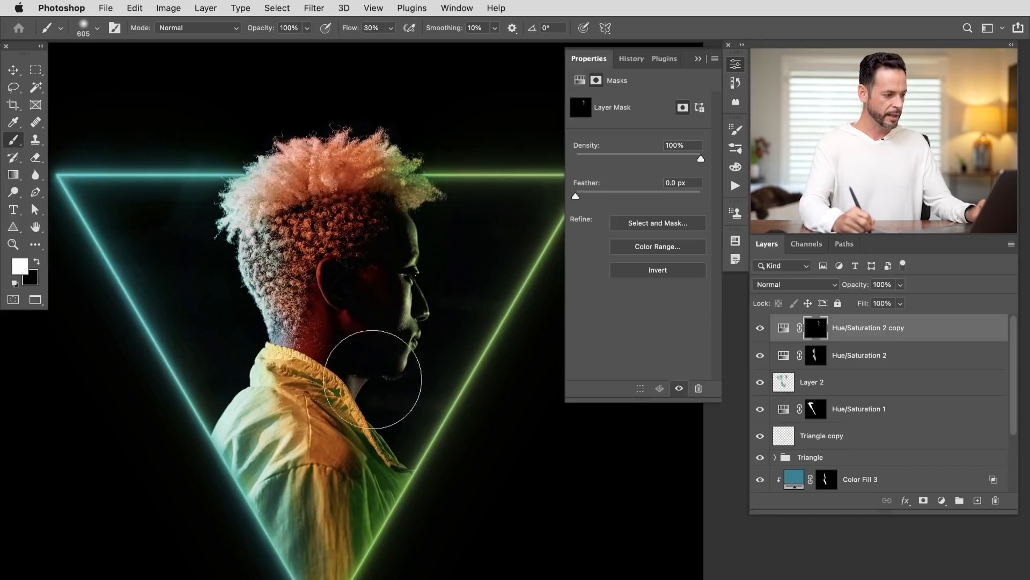
drag(398, 460, 370, 465)
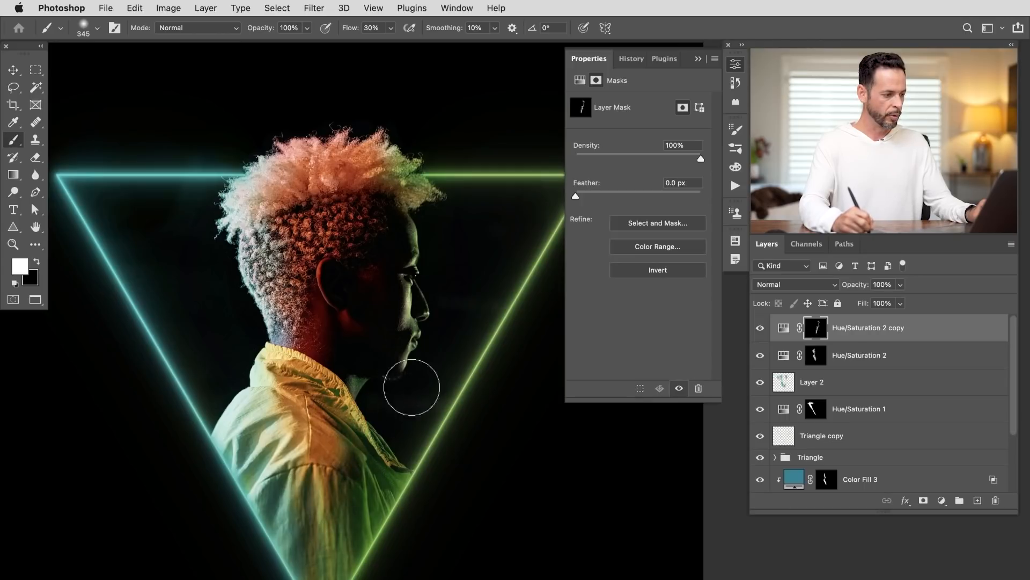
- Blend the green tint on the front of the hair by painting the mask alternately with black and white
key(x)
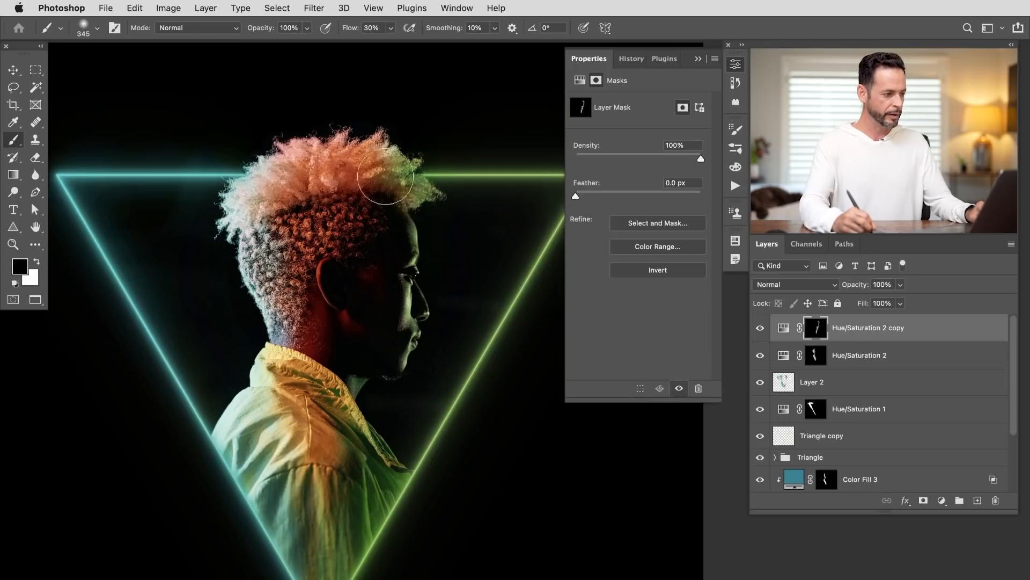
key(x)
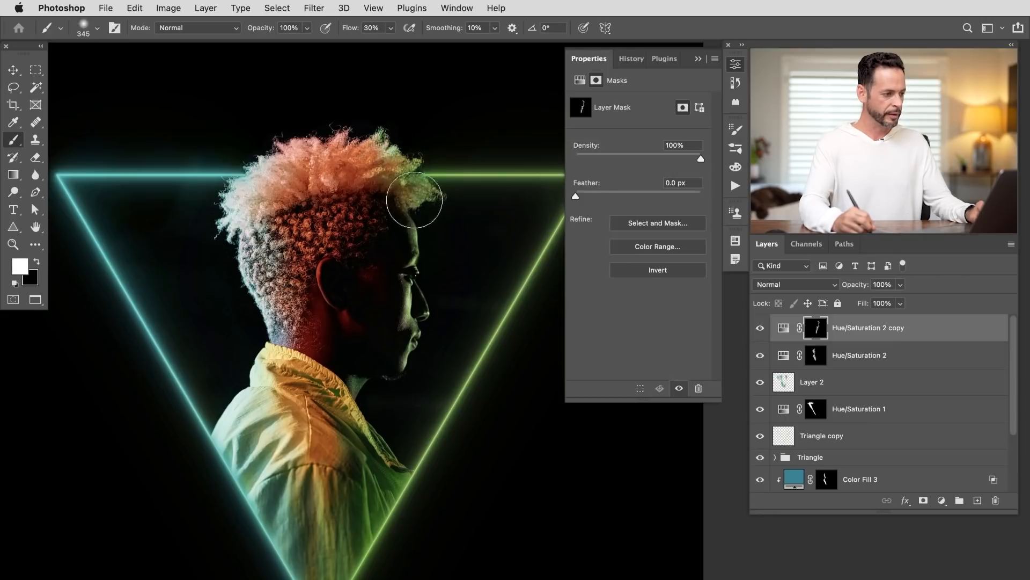
key(x)
key(x)
key(x)
key(x)
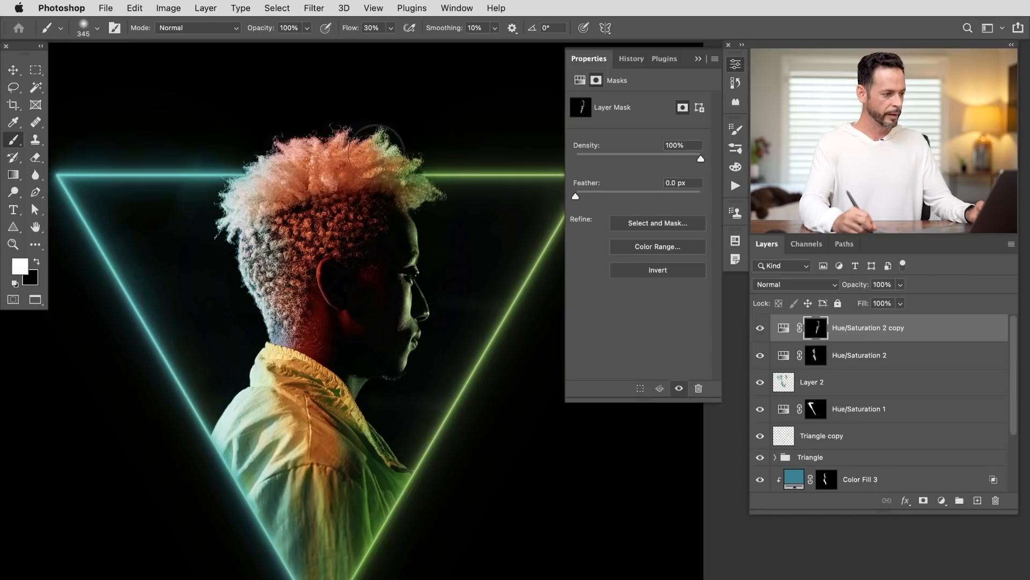
key(x)
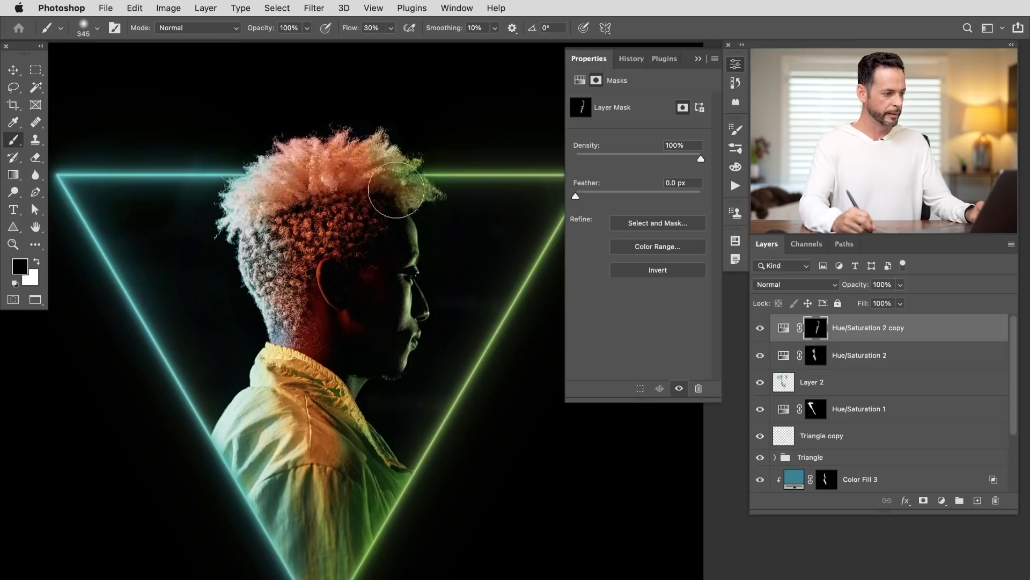
key(x)
key(x)
key(x)
drag(414, 181, 428, 199)
- Compare the green adjustment hidden and shown, and paint its mask over the jacket with a larger brush at 20% flow
click(759, 330)
click(761, 329)
drag(334, 486, 381, 481)
key(x)
key(x)
key(shift+2)
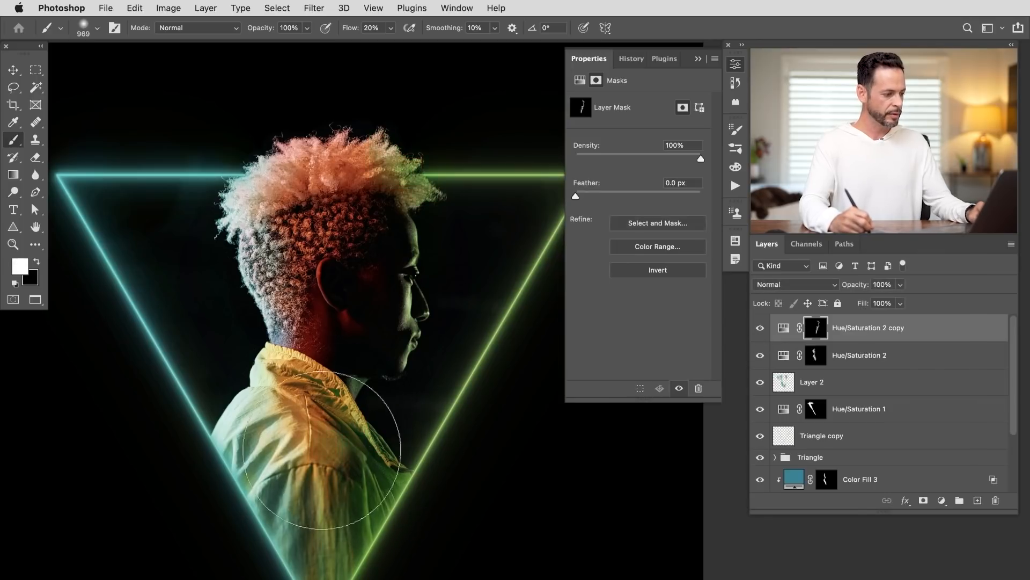
key(x)
key(x)
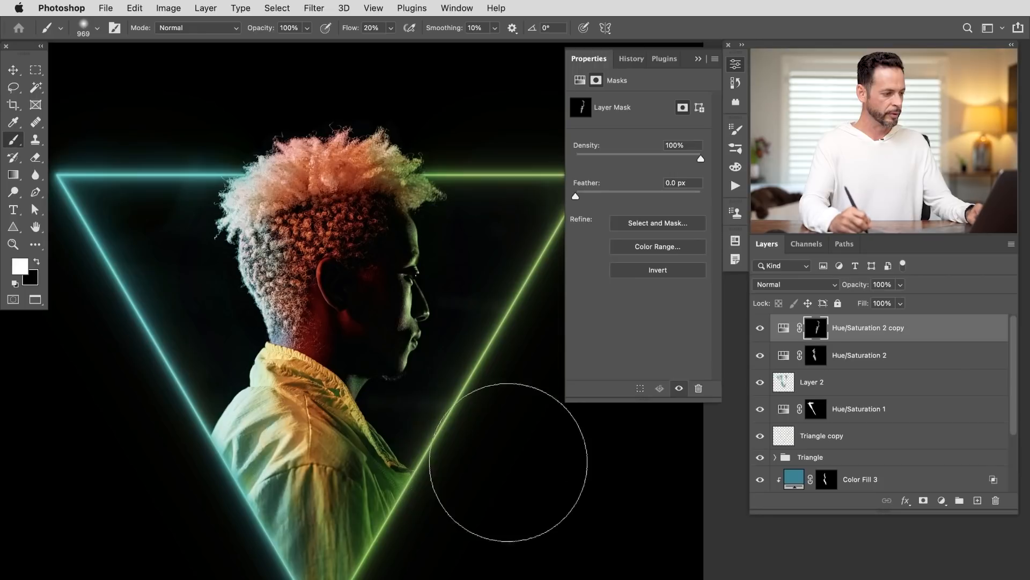
- Add a new top layer in Color Dodge mode and paint green sampled from the triangle where it meets the front hair
click(741, 66)
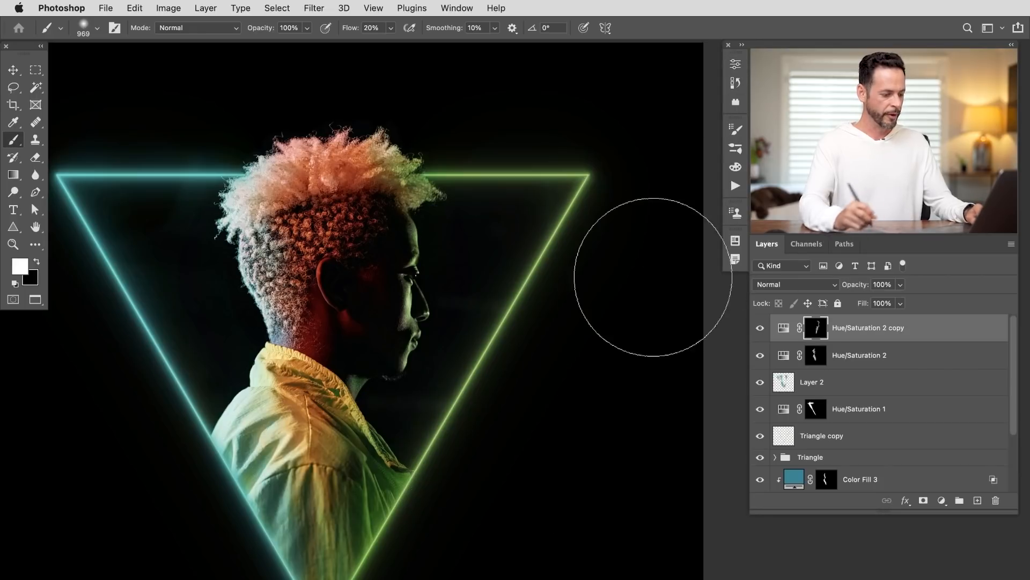
key(alt+shift+super+n)
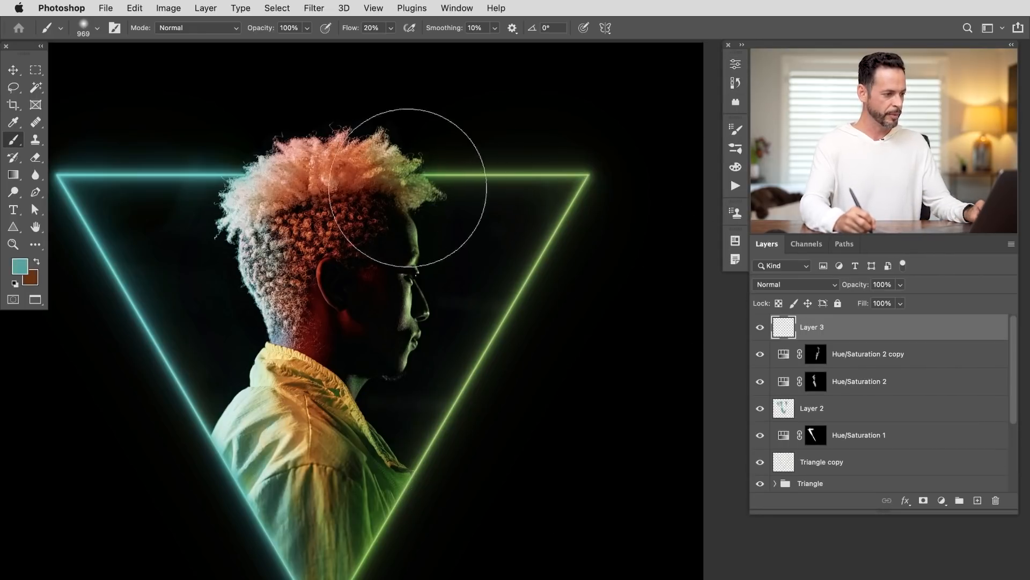
alt+click(439, 173)
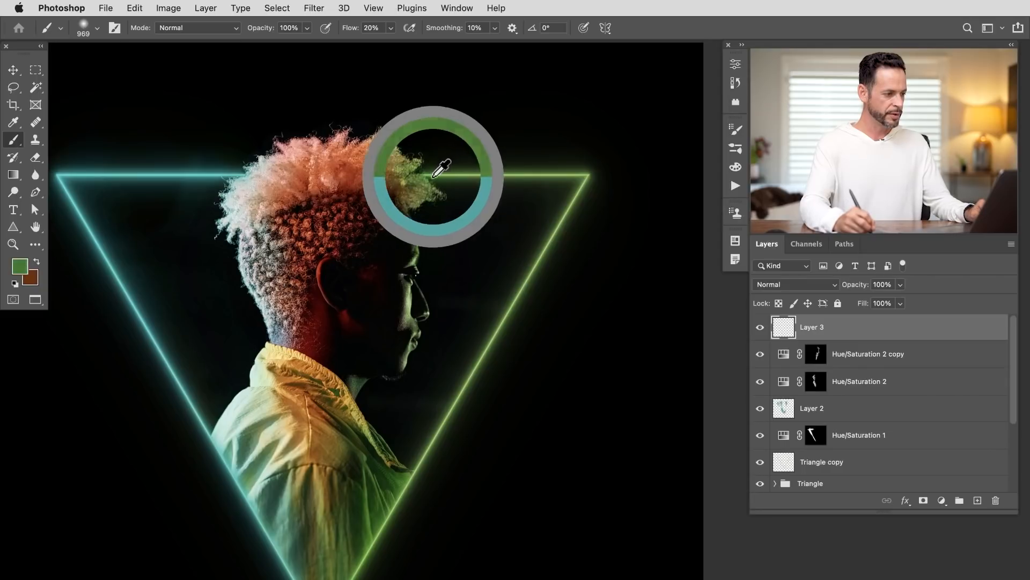
drag(441, 186, 355, 192)
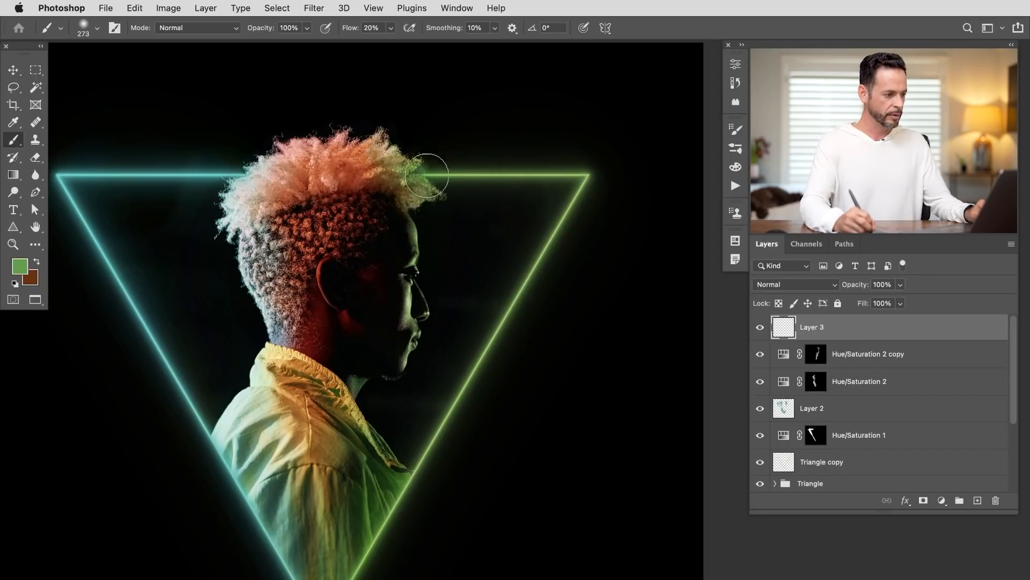
click(789, 284)
click(793, 414)
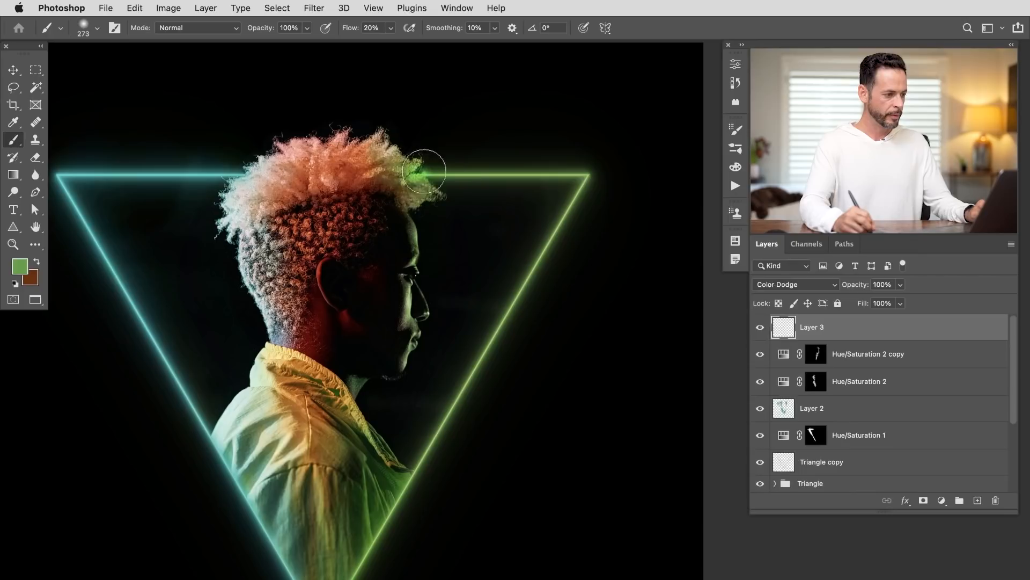
mouse_move(410, 173)
mouse_down()
mouse_move(398, 174)
mouse_move(422, 171)
mouse_up()
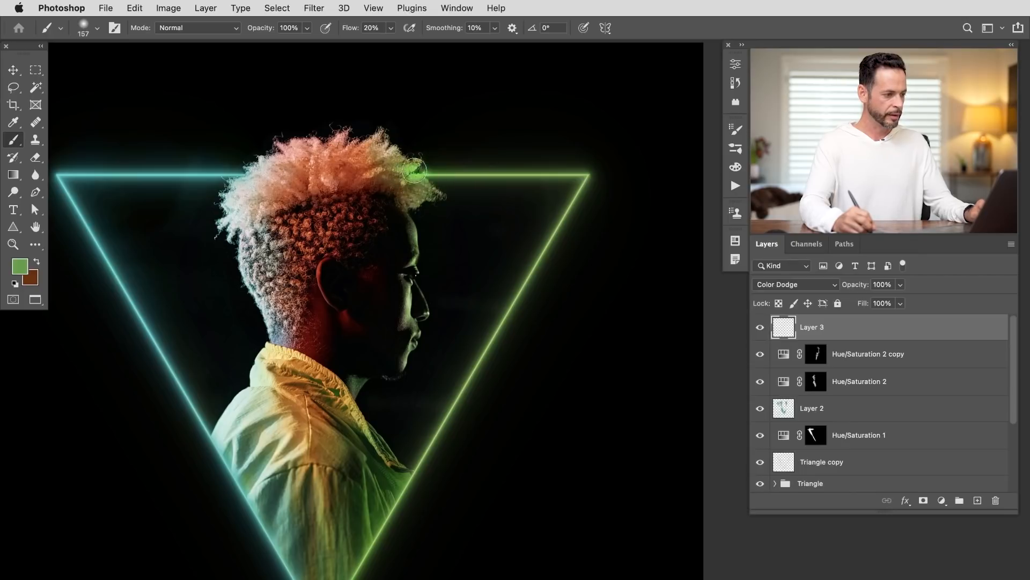
- Paint sampled cyan and green glow on Layer 3 where the triangle's edges meet the back and front of the jacket
alt+click(223, 174)
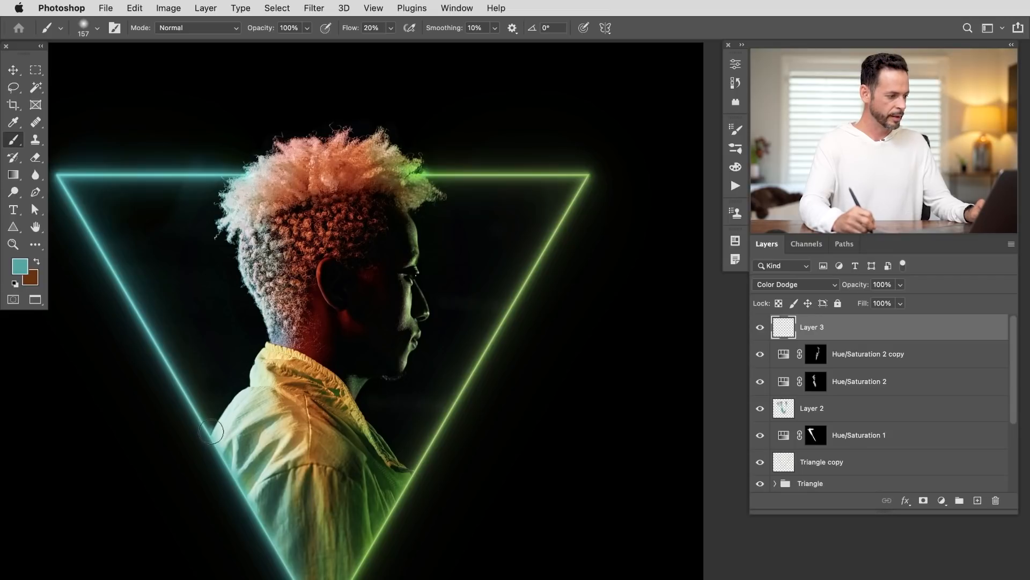
drag(211, 432, 238, 430)
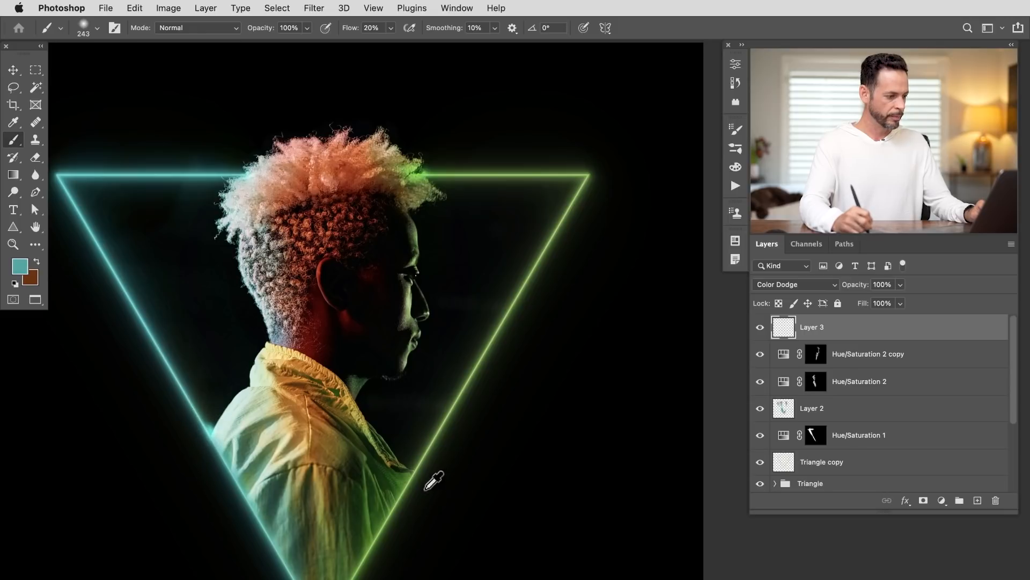
drag(411, 471, 413, 480)
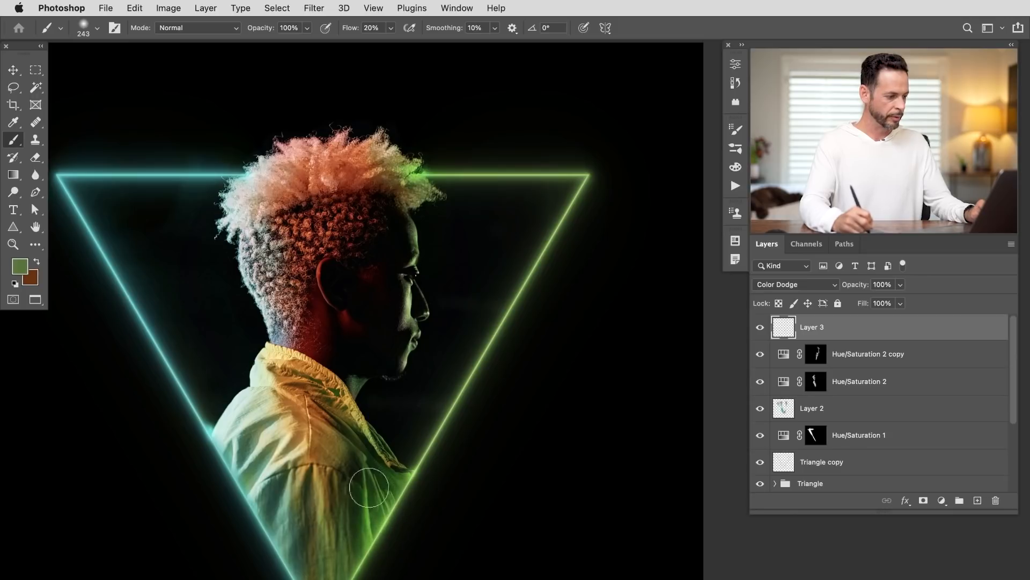
alt+click(276, 529)
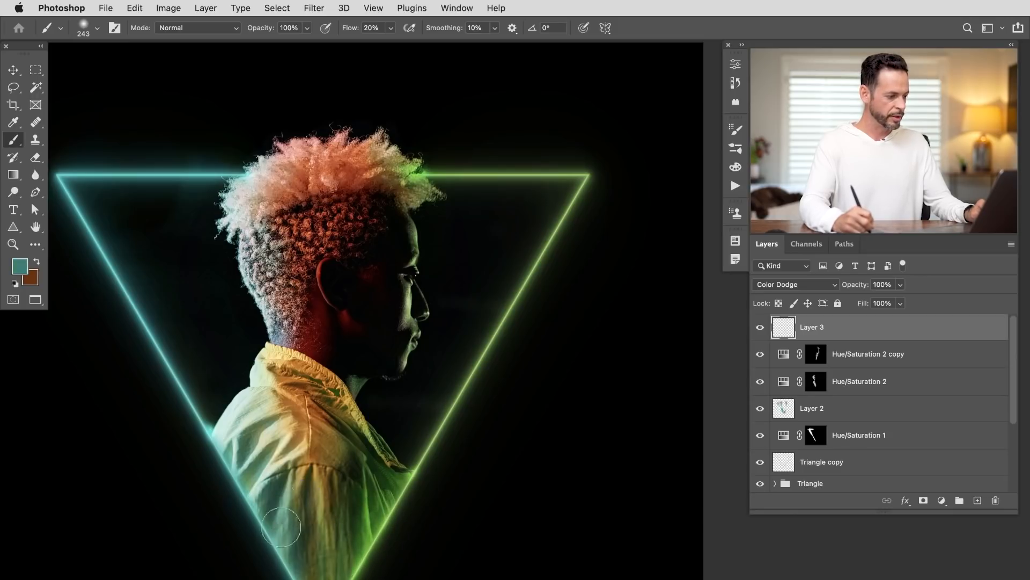
drag(249, 518, 249, 465)
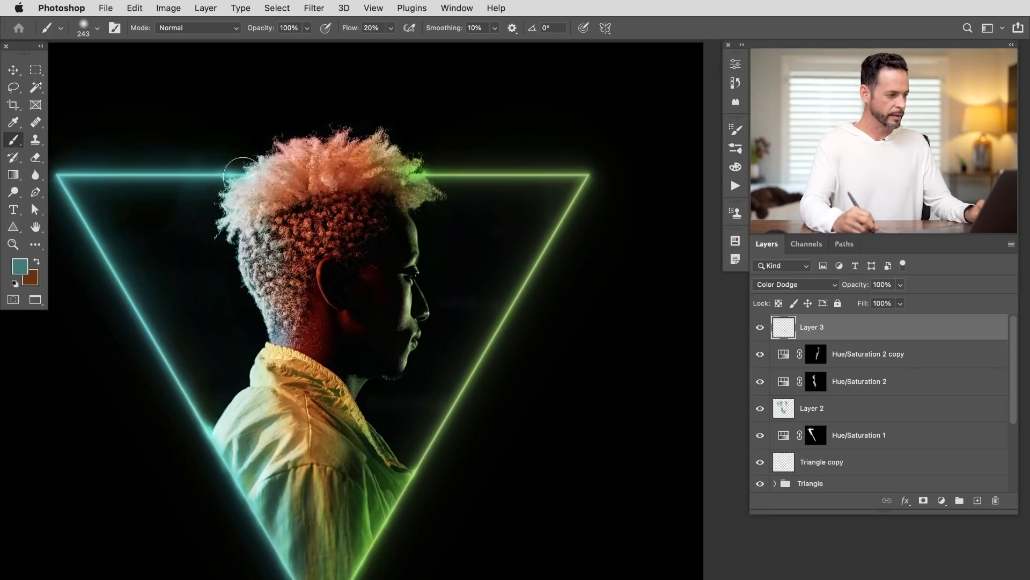
- Add a layer mask to Layer 3 and paint black over the green glow on the front hair
alt+click(431, 179)
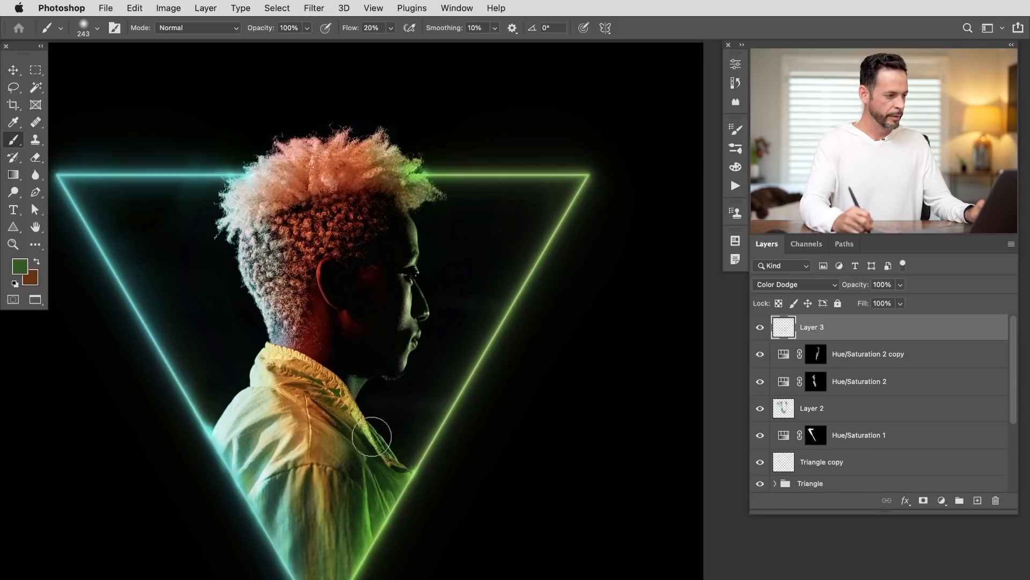
click(761, 328)
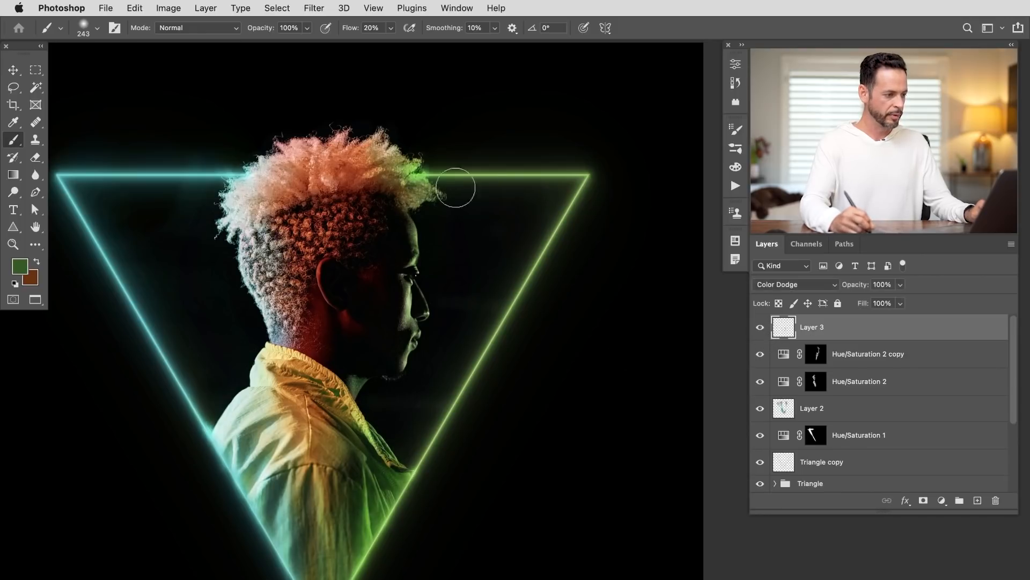
click(924, 501)
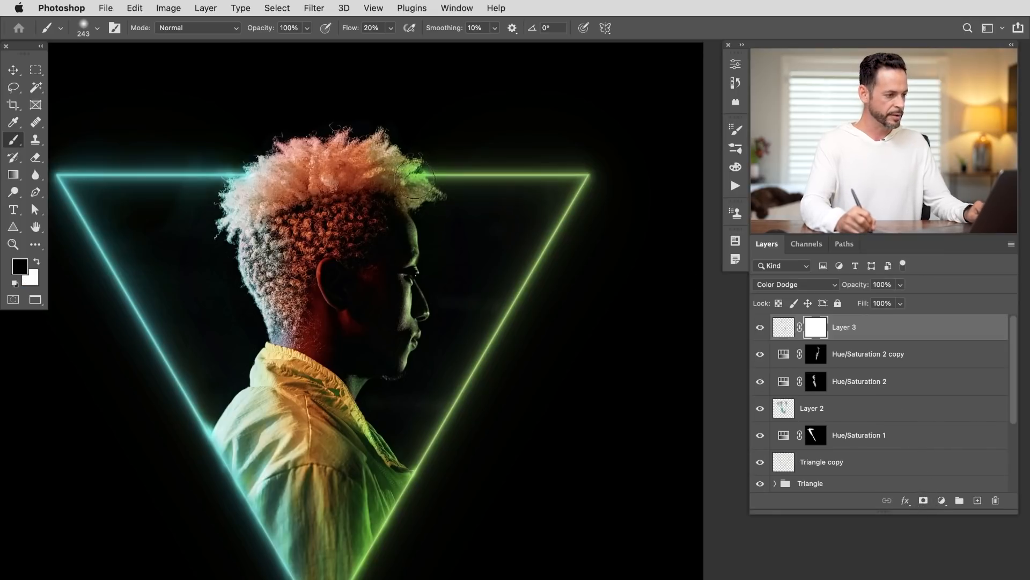
drag(417, 181, 407, 180)
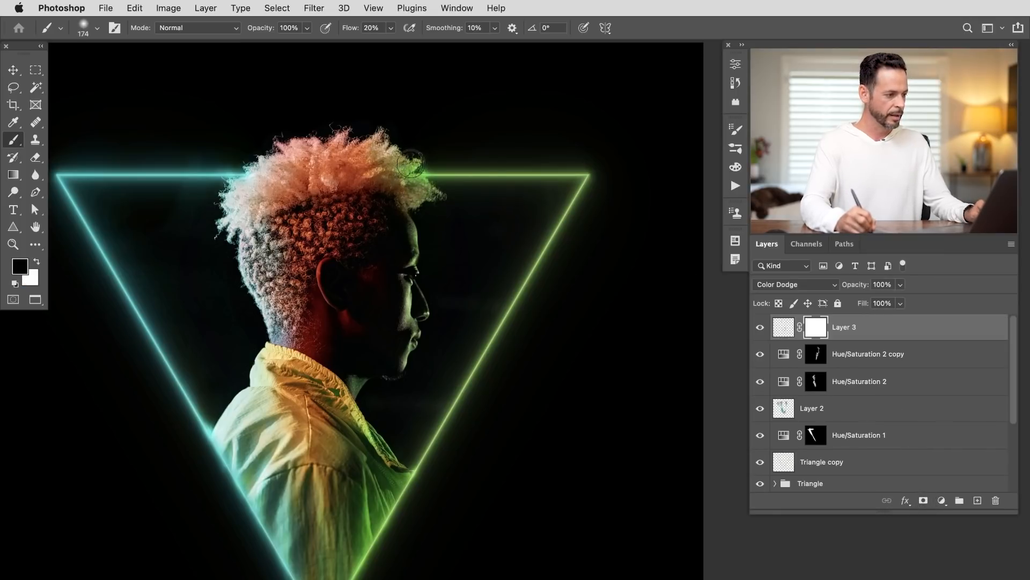
- Compare the Hue/Saturation 2 adjustment hidden and shown, and lower its opacity to 58%
drag(436, 346, 474, 331)
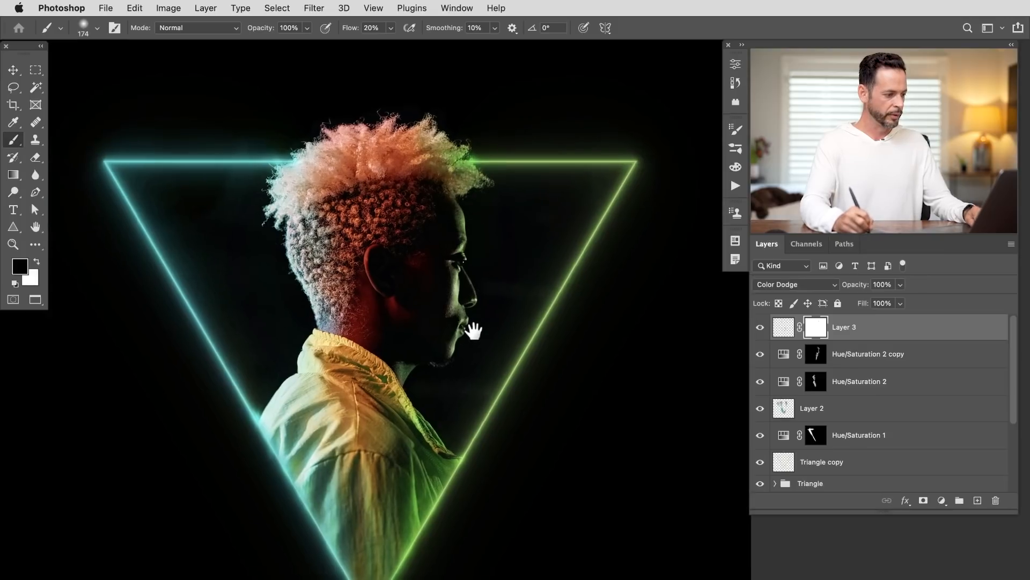
drag(594, 369, 579, 367)
drag(486, 381, 517, 391)
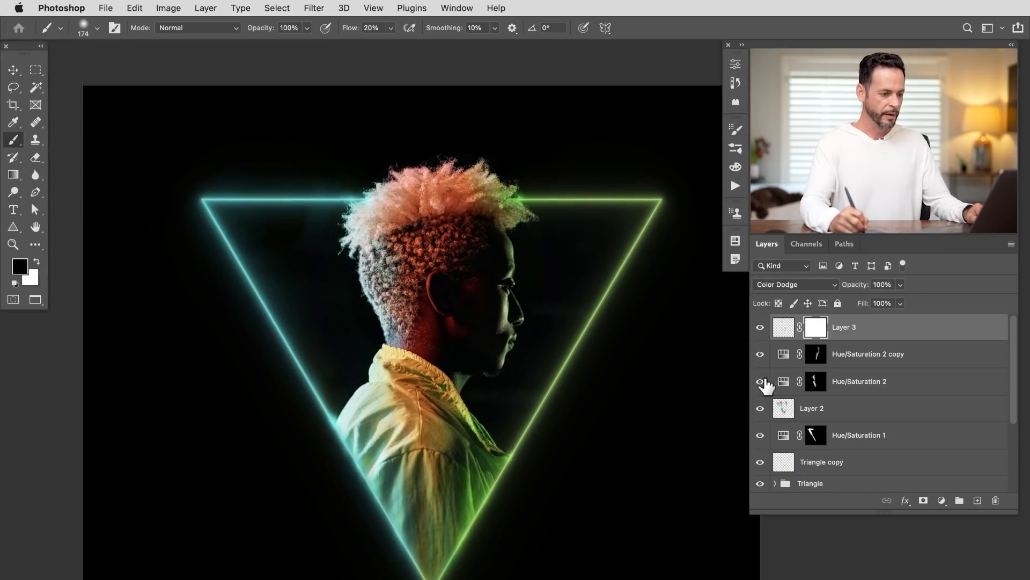
click(760, 382)
click(760, 382)
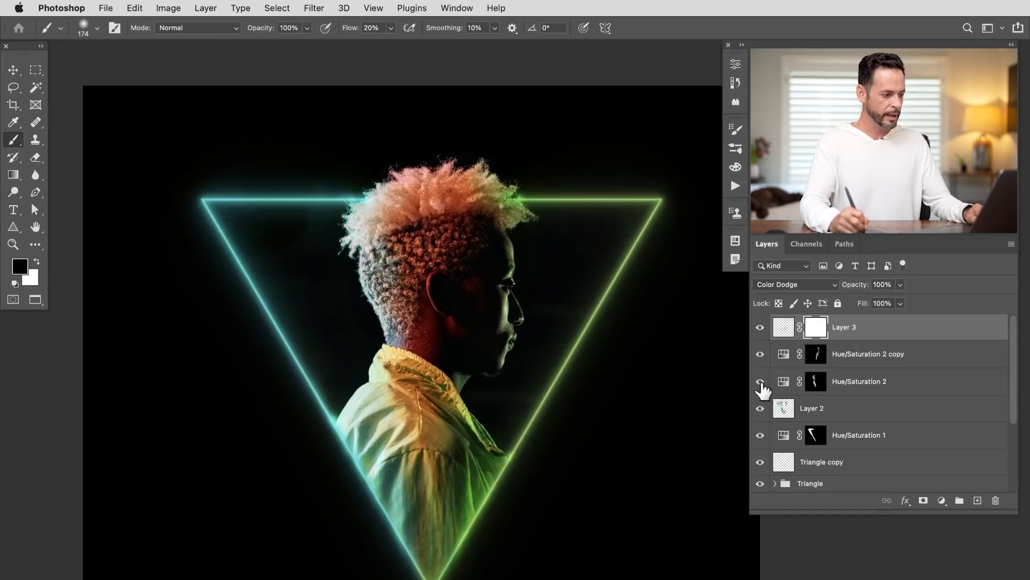
click(816, 382)
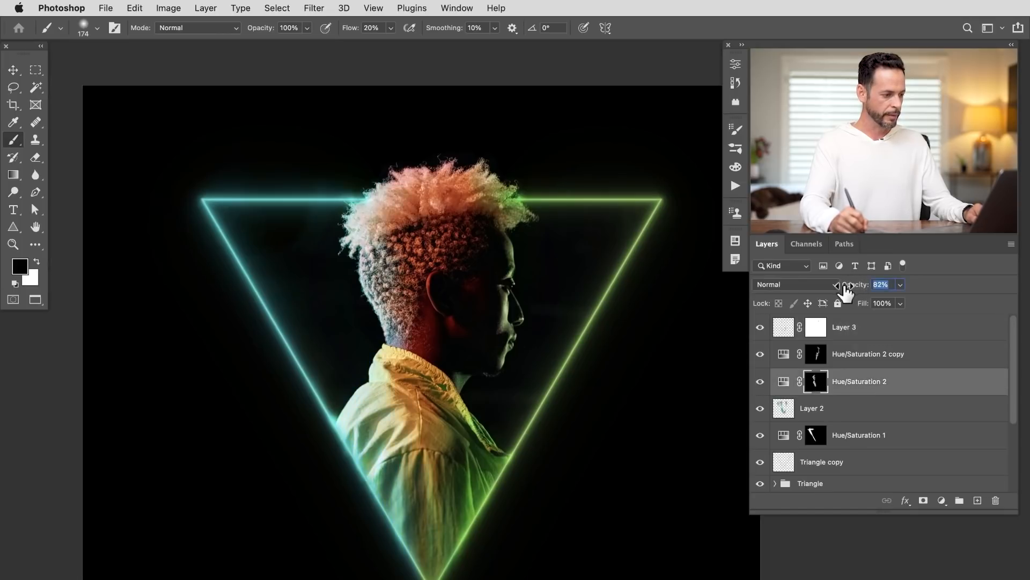
click(759, 382)
click(760, 382)
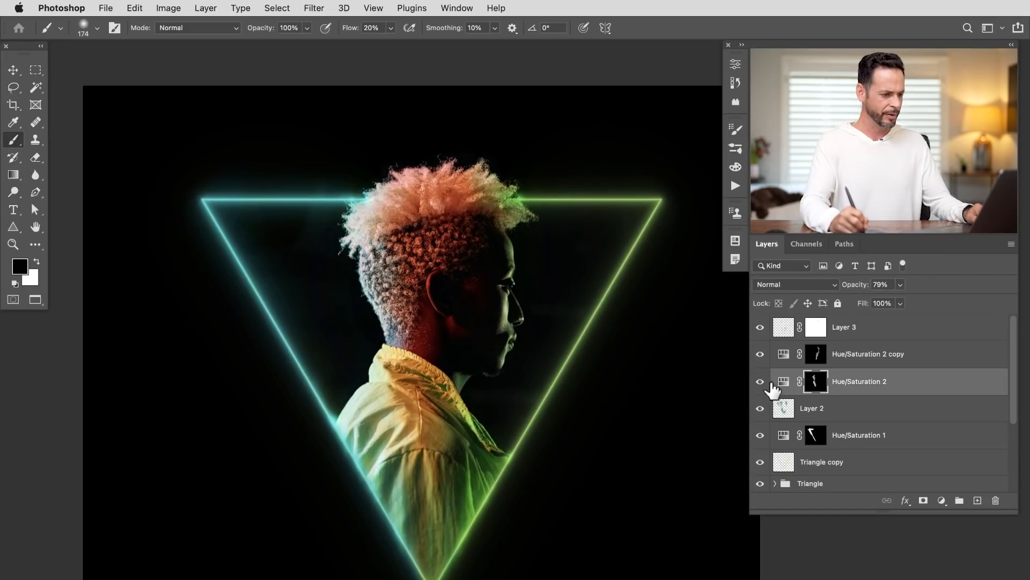
drag(844, 292, 832, 317)
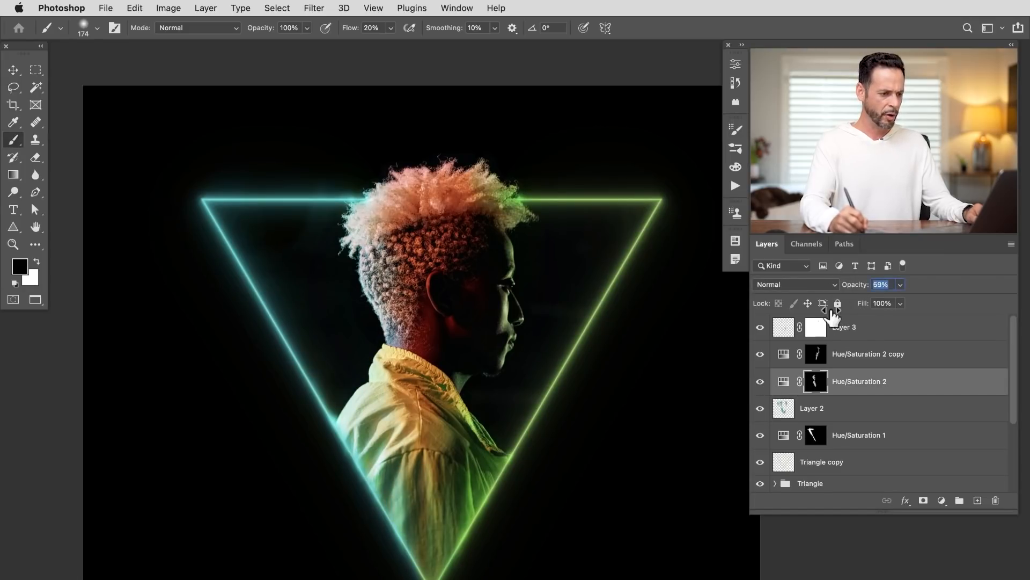
- Lower the opacity of the Hue/Saturation 2 copy adjustment to 69%
click(763, 355)
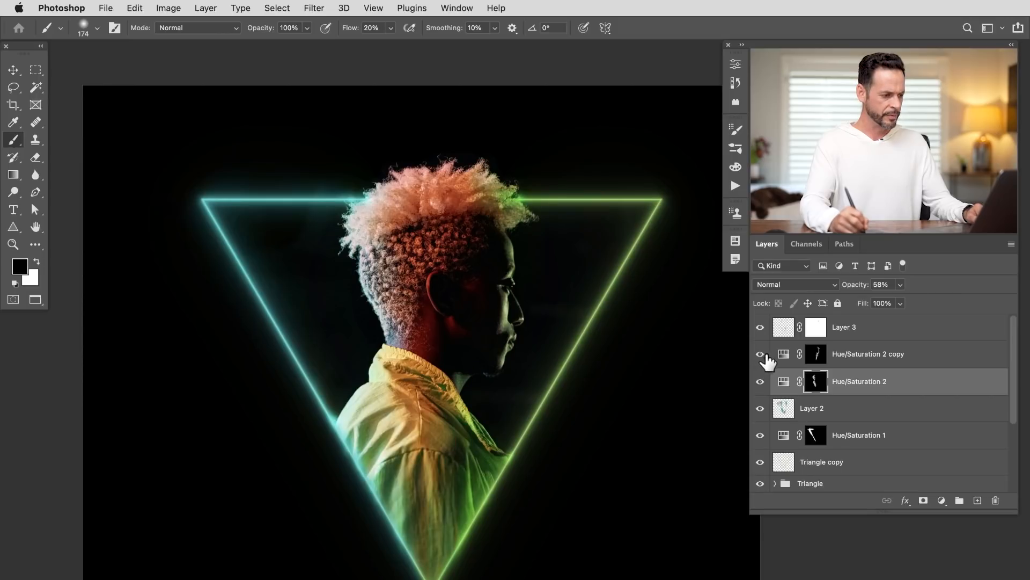
click(859, 356)
drag(853, 294, 837, 291)
click(839, 355)
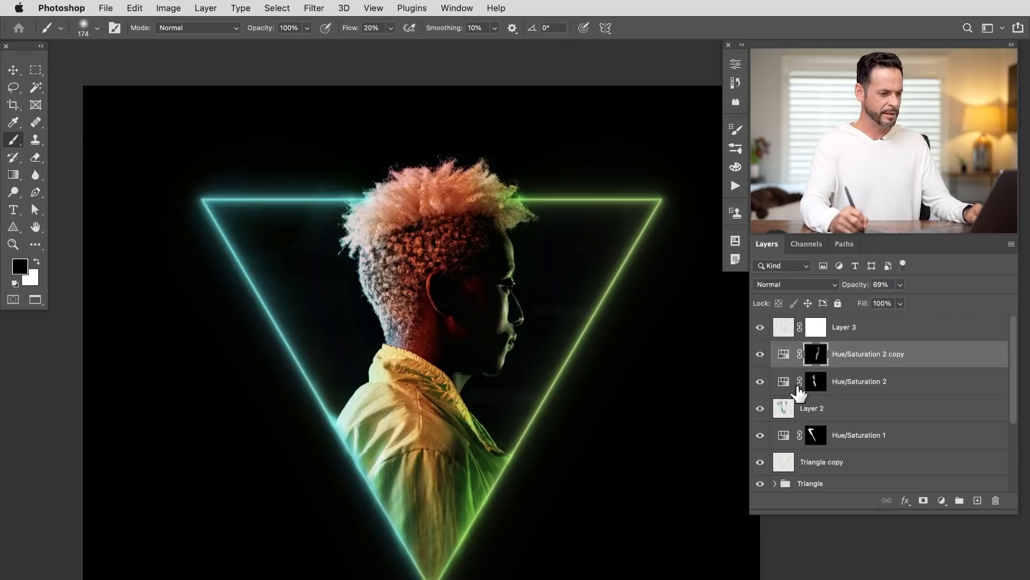
- Compare Layer 2 and Layer 3 hidden and shown, and touch up Layer 3's mask in black at the front hair
click(761, 408)
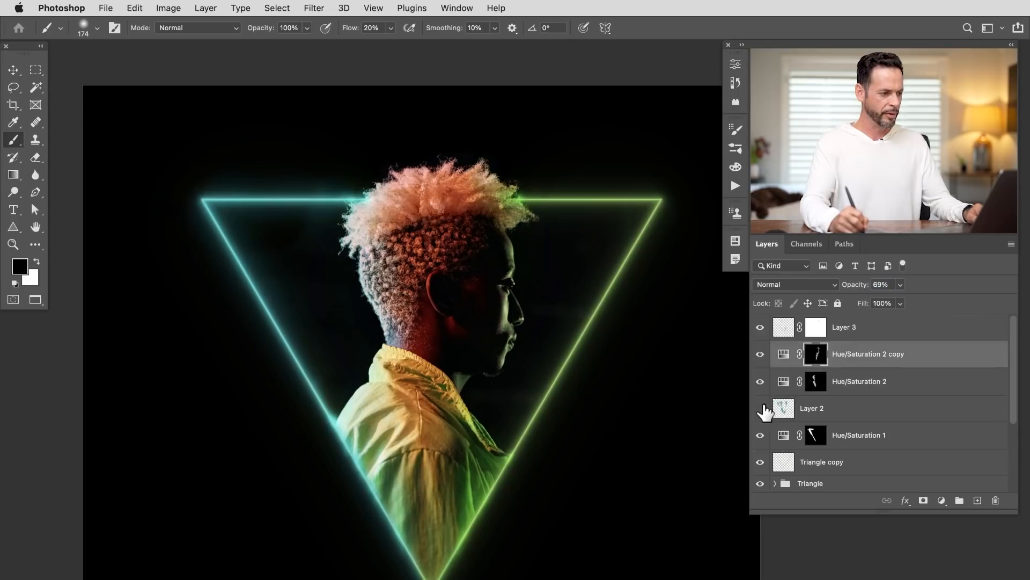
click(761, 383)
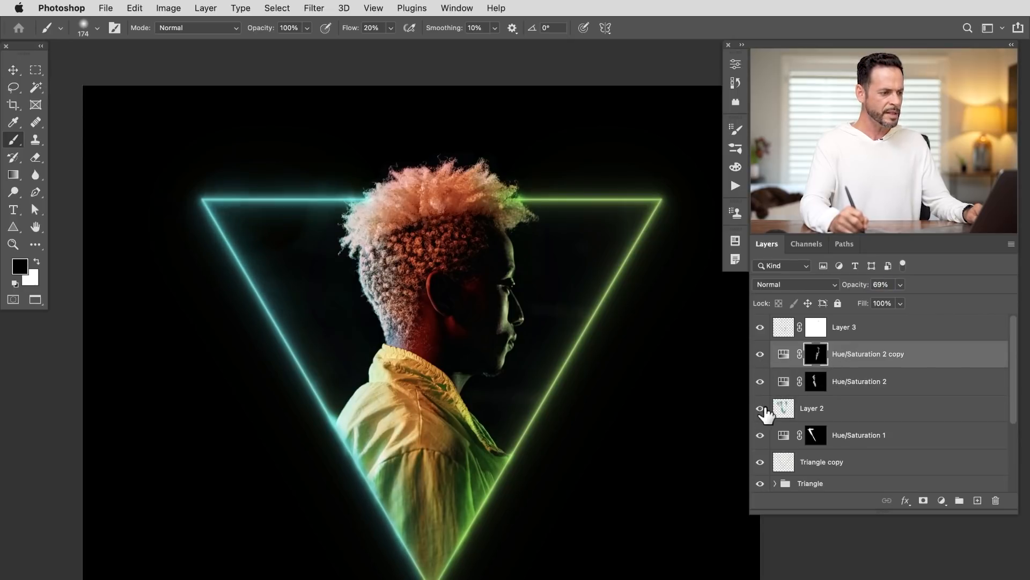
click(760, 327)
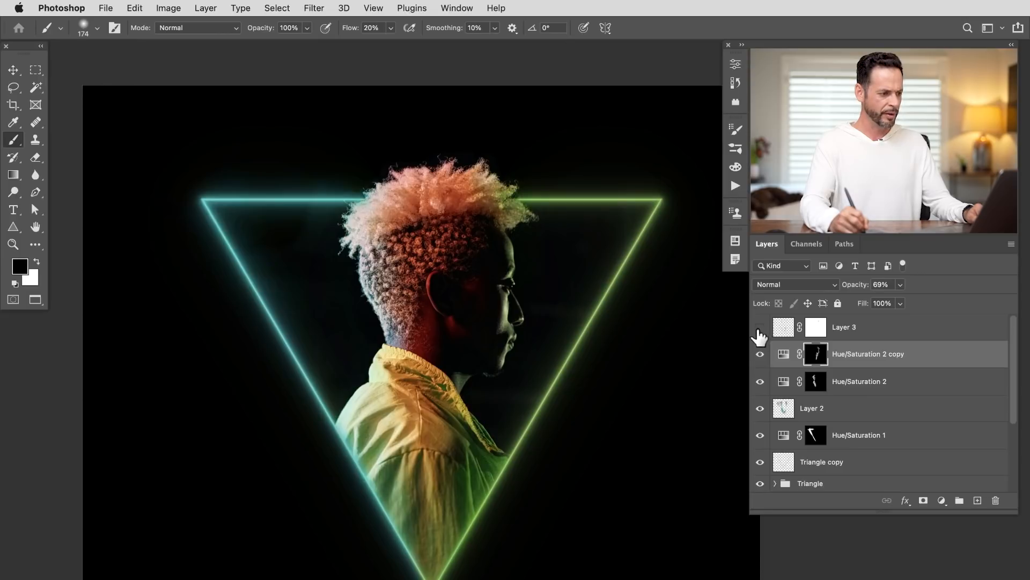
click(817, 329)
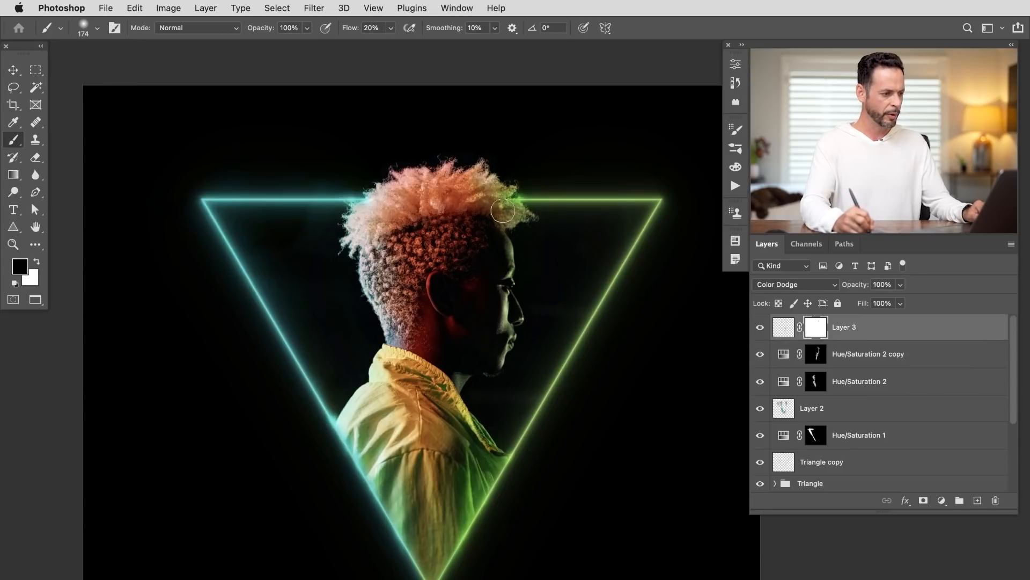
key(c)
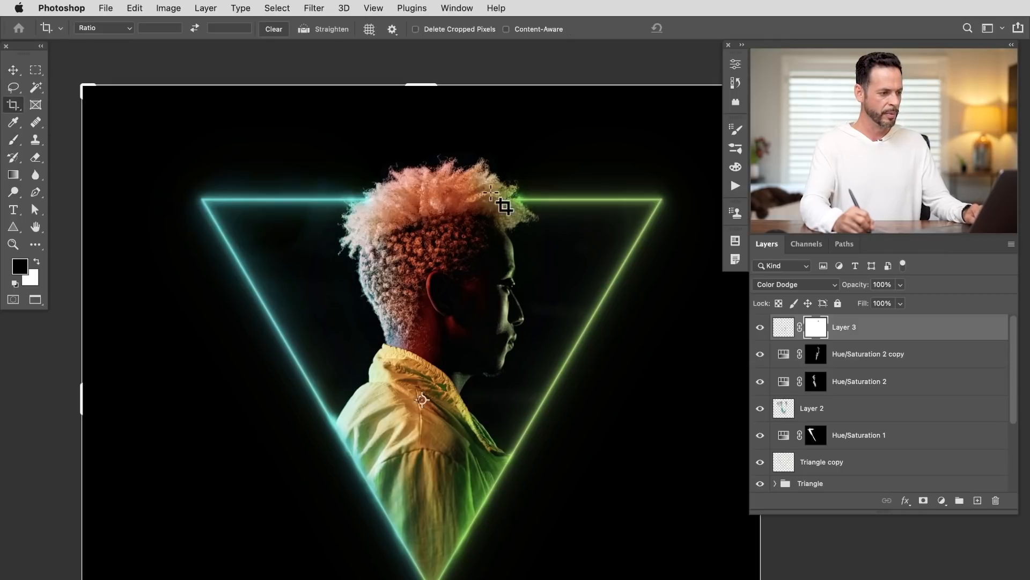
click(515, 212)
key(Escape)
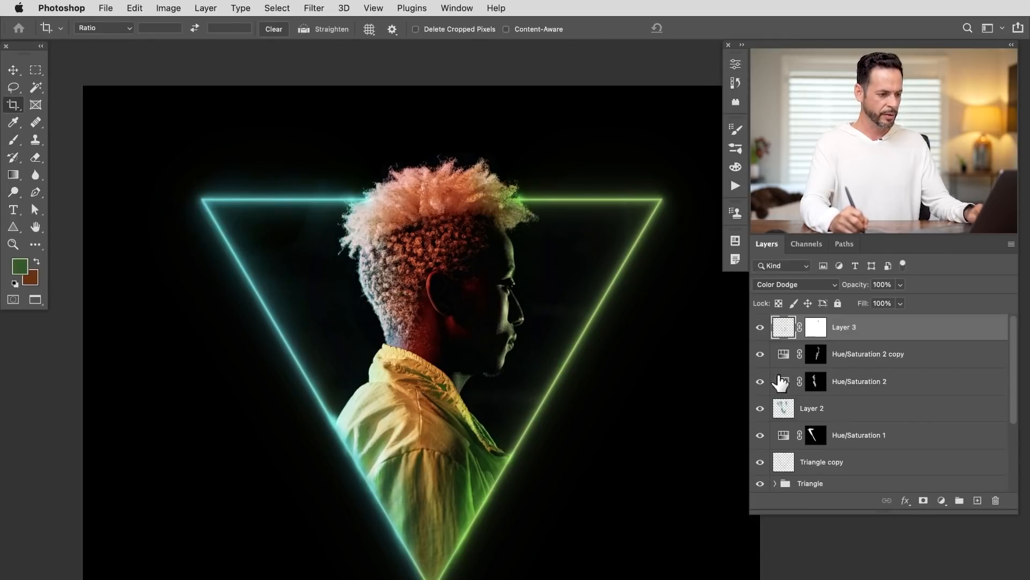
key(b)
- Compare the composite with the Hue/Saturation 1 adjustment hidden and shown
click(759, 438)
click(759, 437)
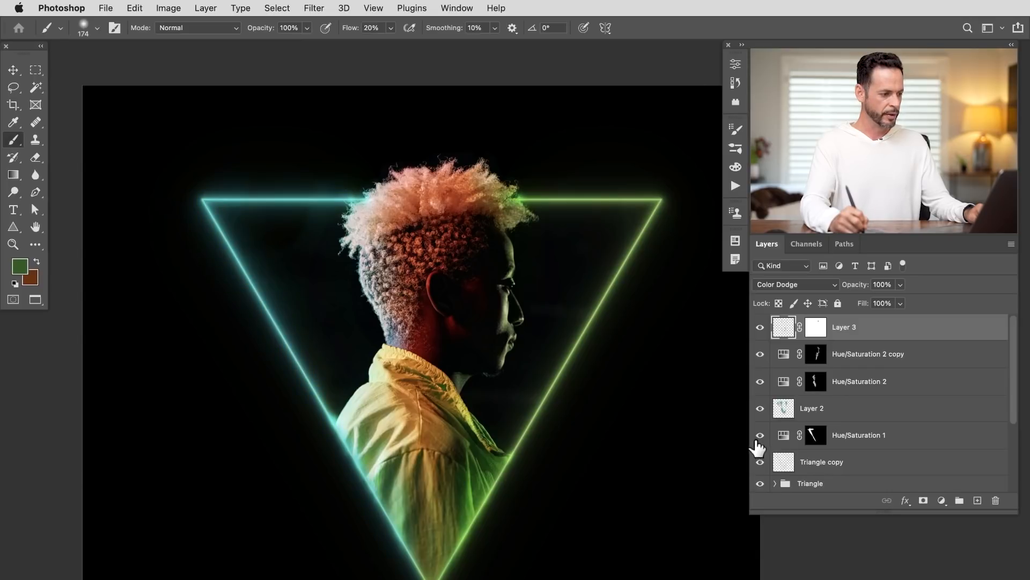
drag(585, 471, 563, 444)
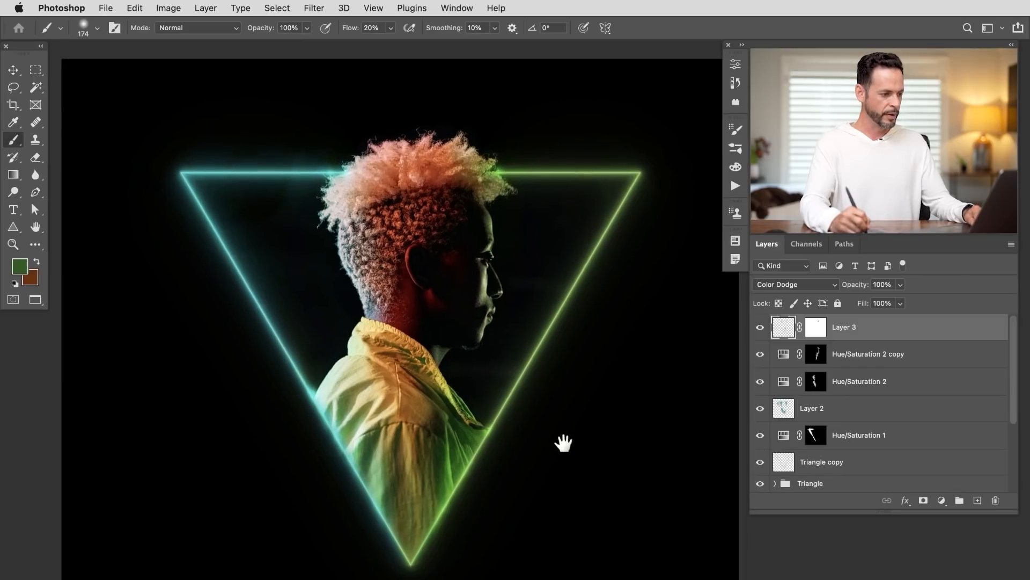
- Group all the glow and color adjustment layers from Layer 3 down to Triangle copy
click(1006, 382)
scroll(988, 403, down, 1)
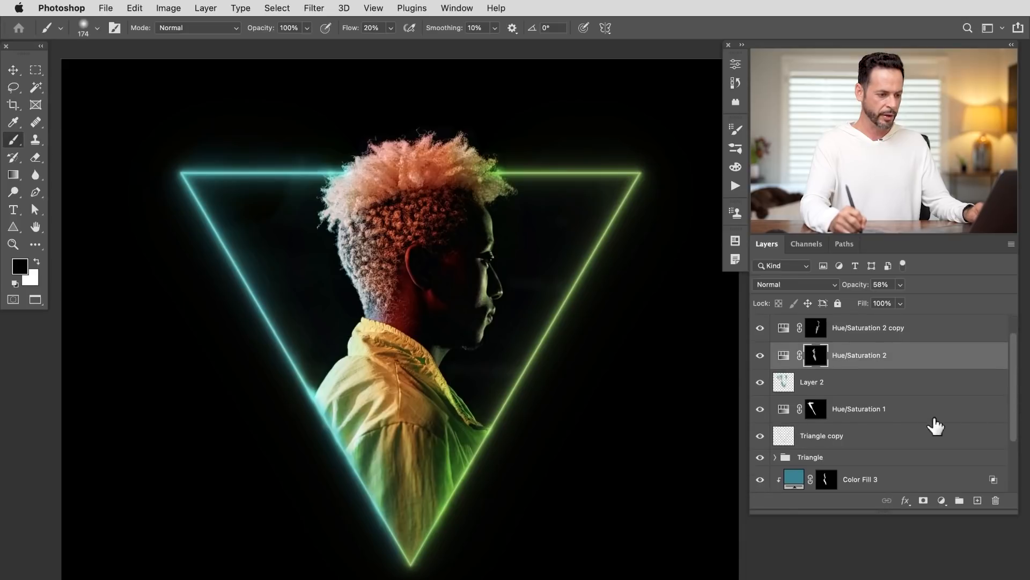
click(936, 434)
scroll(1013, 411, up, 1)
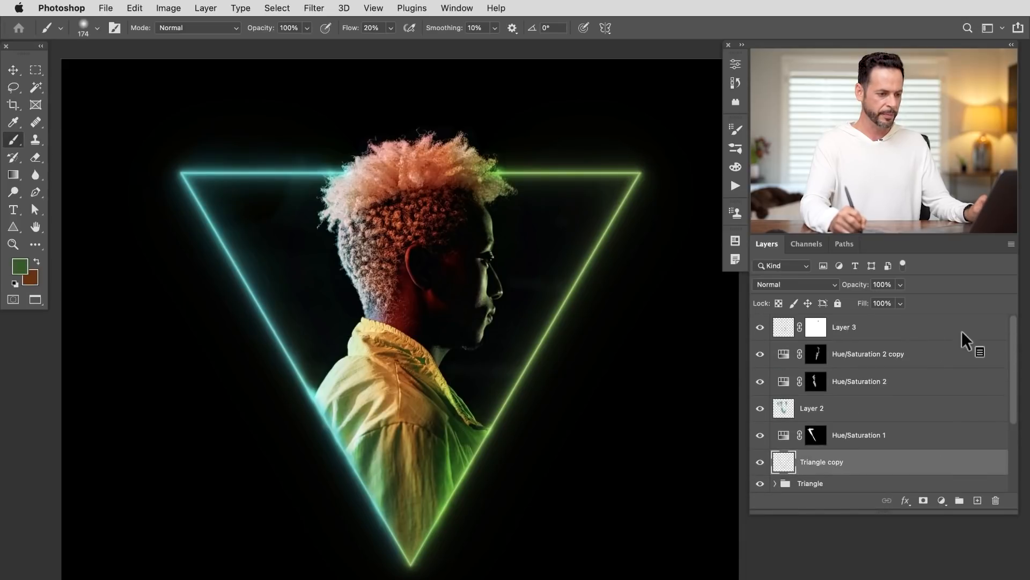
right_click(935, 333)
click(951, 346)
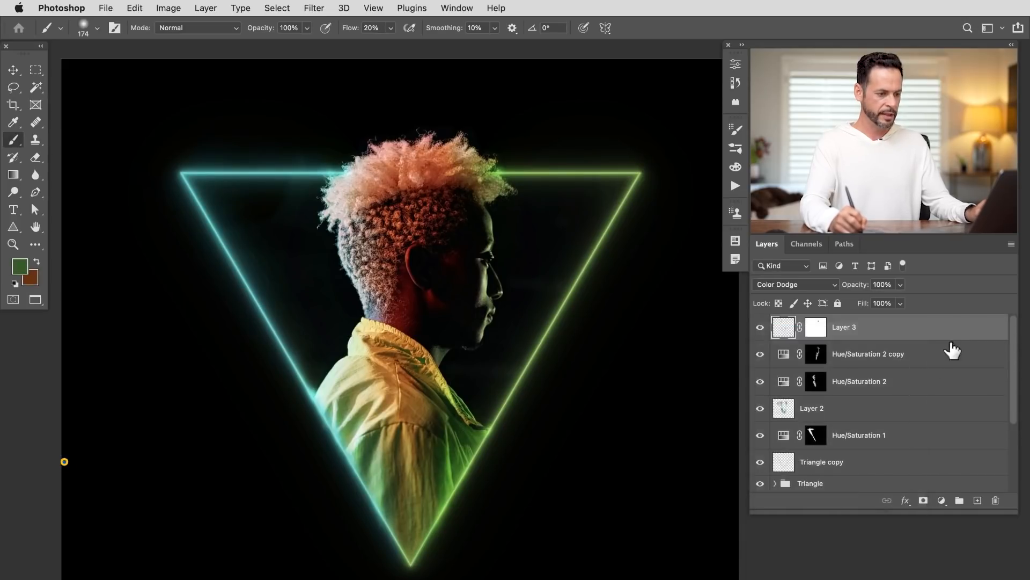
shift+click(882, 470)
key(super+g)
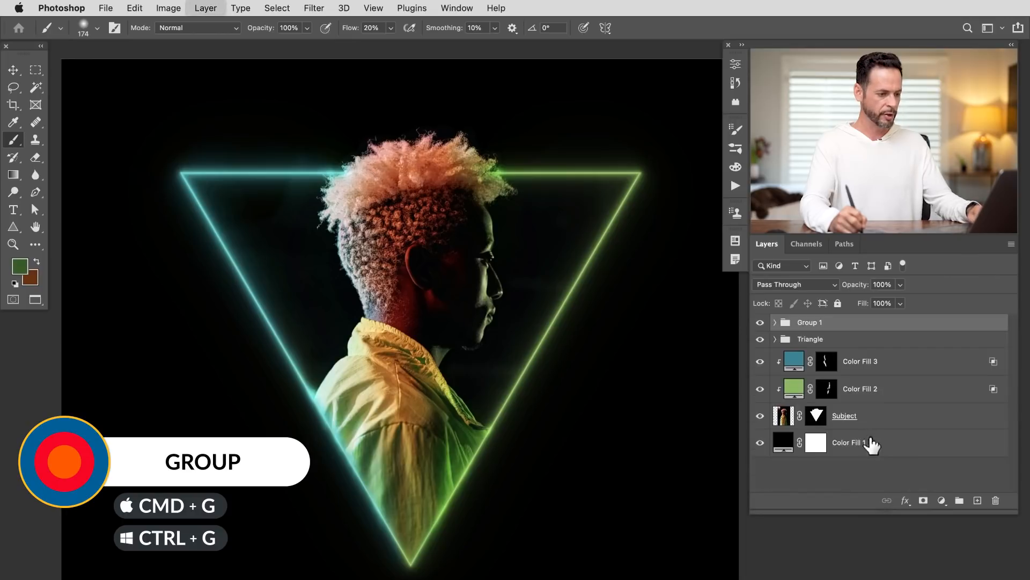
- Compare Group 1 hidden and shown, and lower its opacity to 68%
click(761, 322)
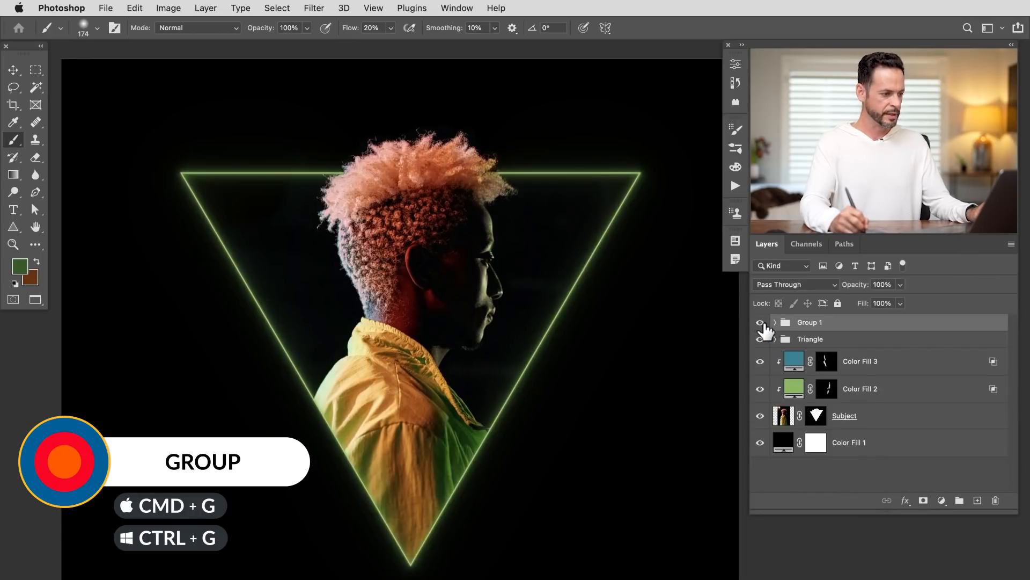
click(761, 323)
click(761, 323)
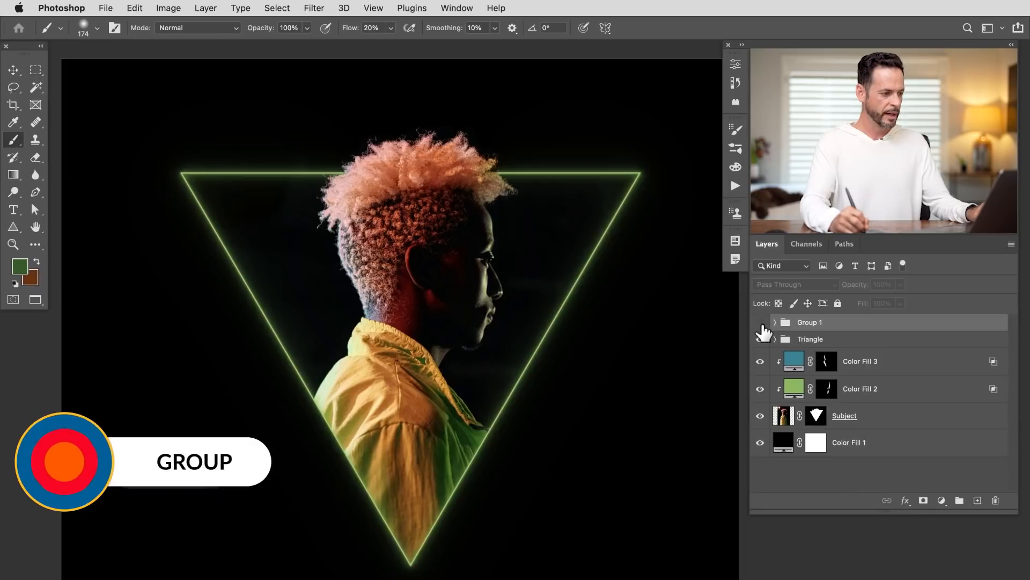
click(762, 323)
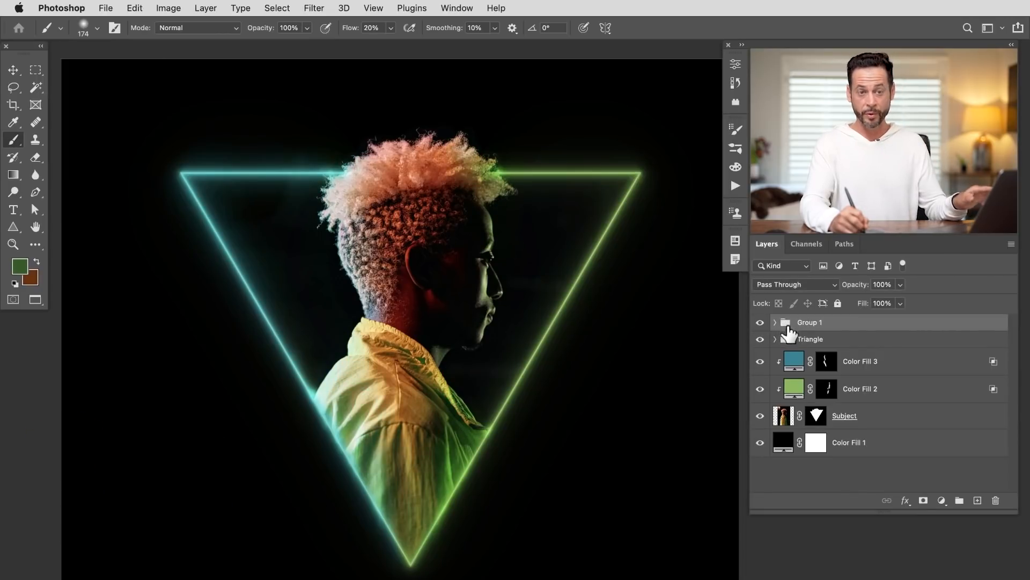
drag(866, 288, 832, 294)
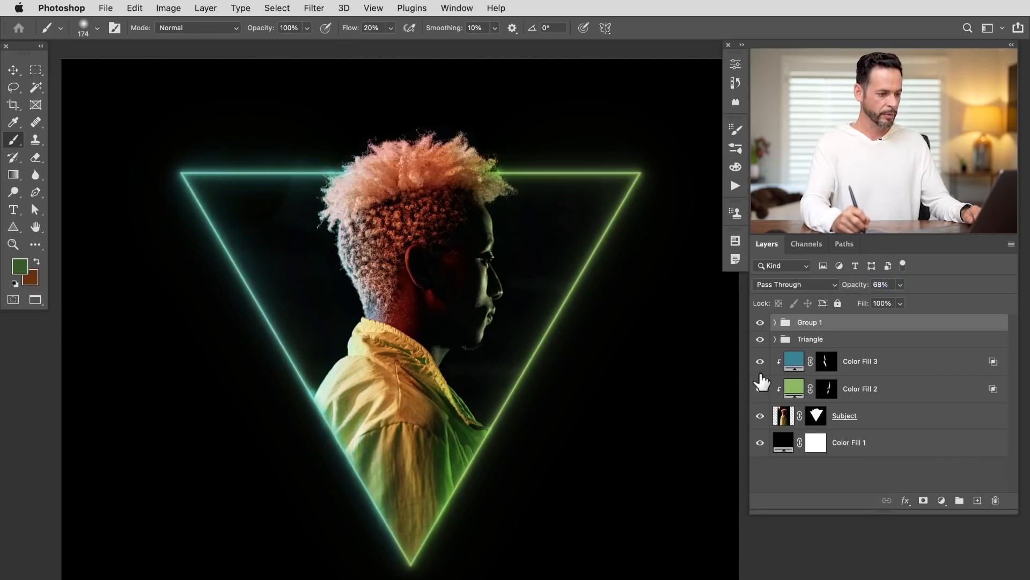
- Group the Color Fill 3, Color Fill 2 and Subject layers, and name the group Subject
click(876, 371)
shift+click(876, 419)
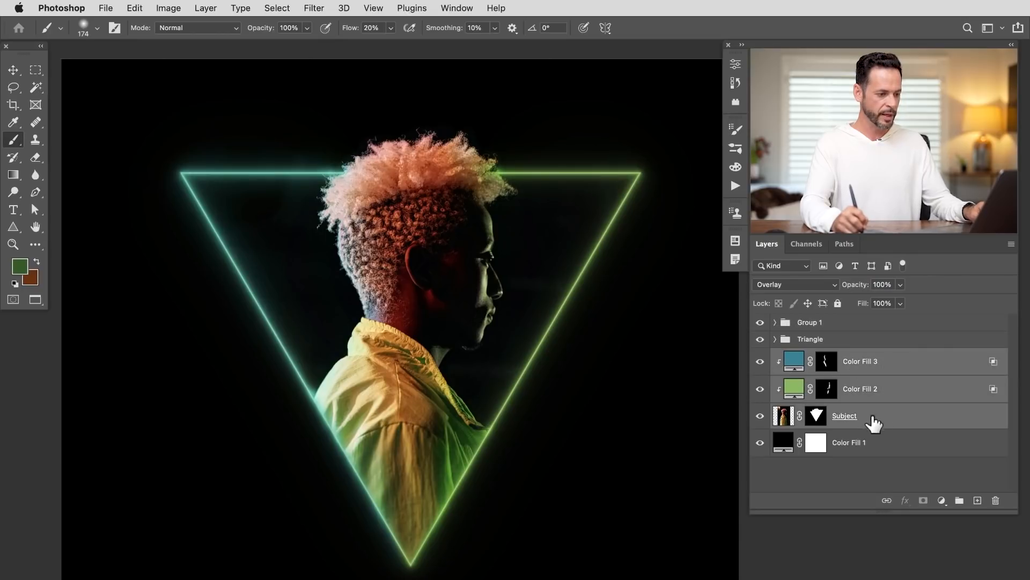
key(super+g)
double_click(816, 355)
text(Subject)
key(Return)
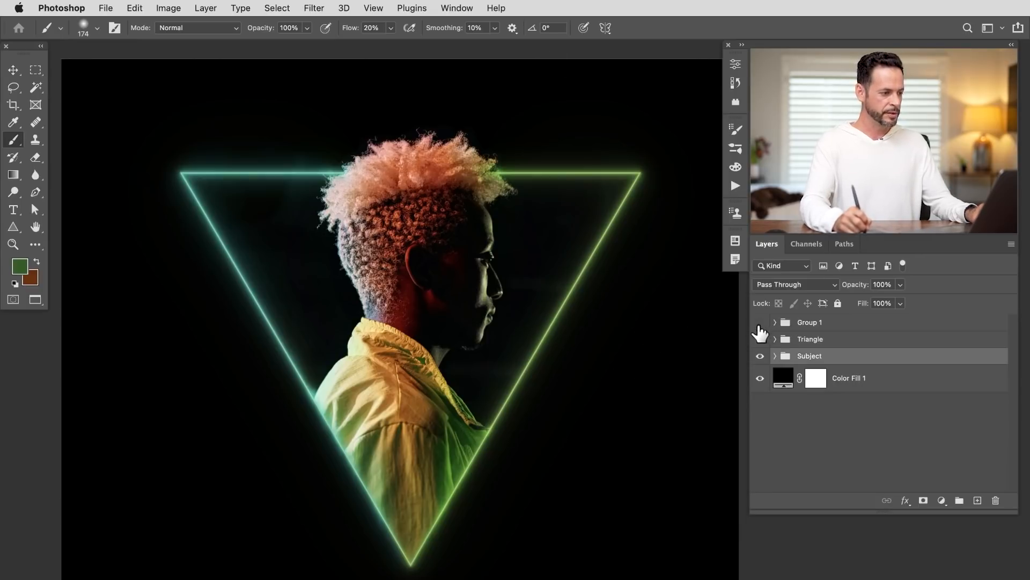
- Add a layer mask to Group 1 and paint black over the front hair with a smaller brush at 50% flow
click(760, 338)
click(760, 338)
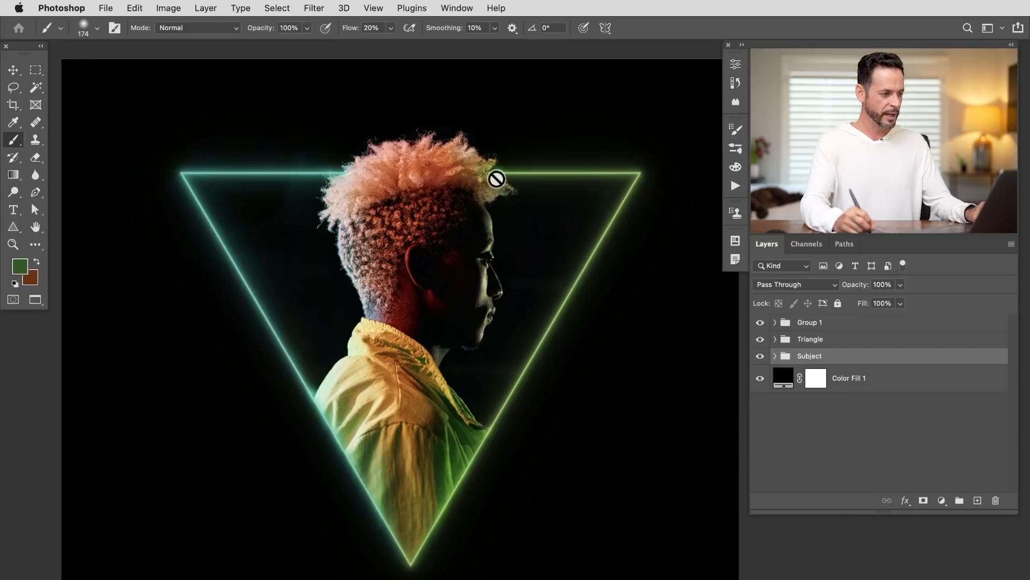
click(823, 324)
click(923, 501)
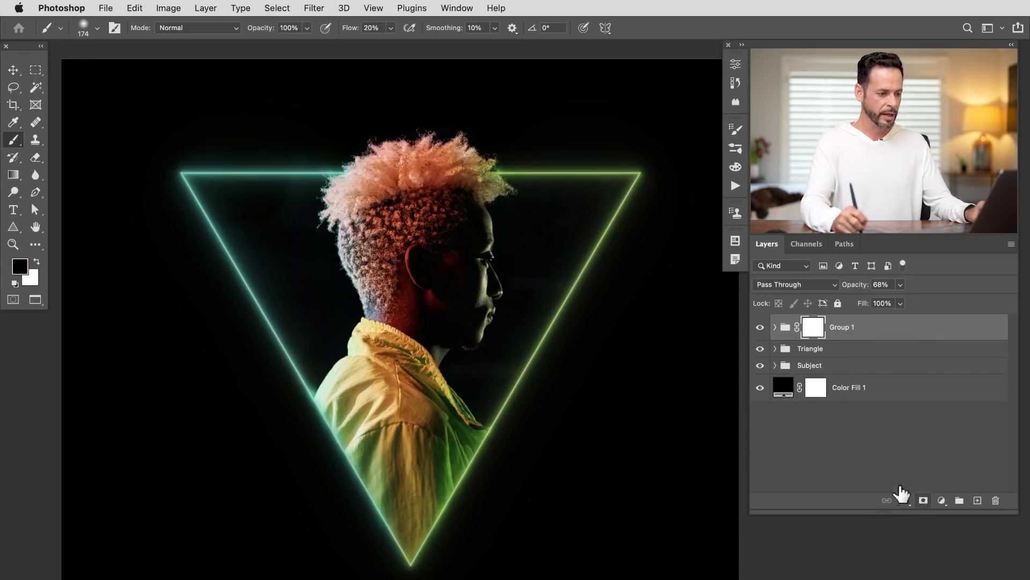
key(x)
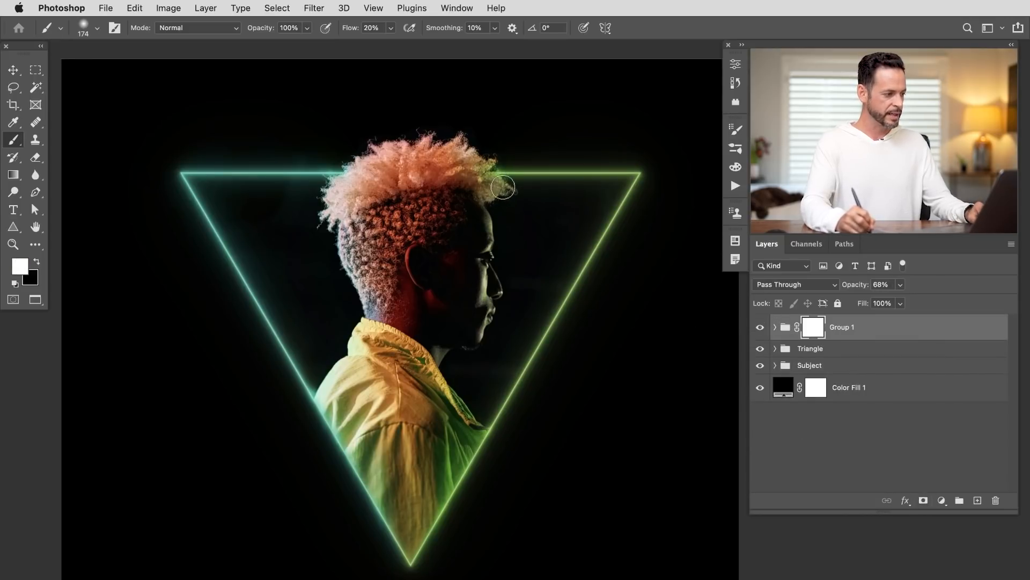
key(x)
drag(503, 187, 487, 181)
key(shift+5)
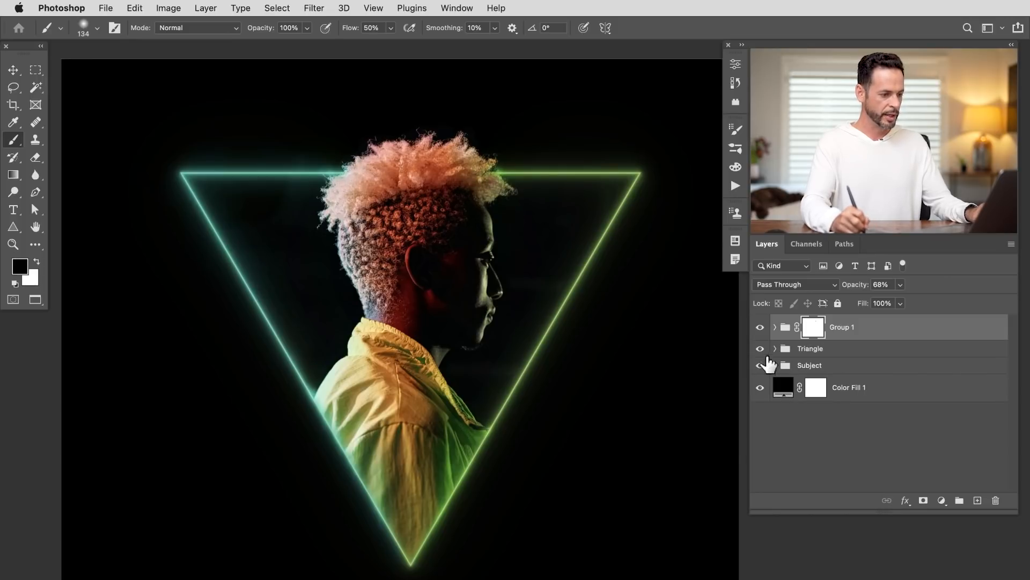
- Compare the front hair with the Triangle group hidden and shown
click(760, 348)
click(761, 349)
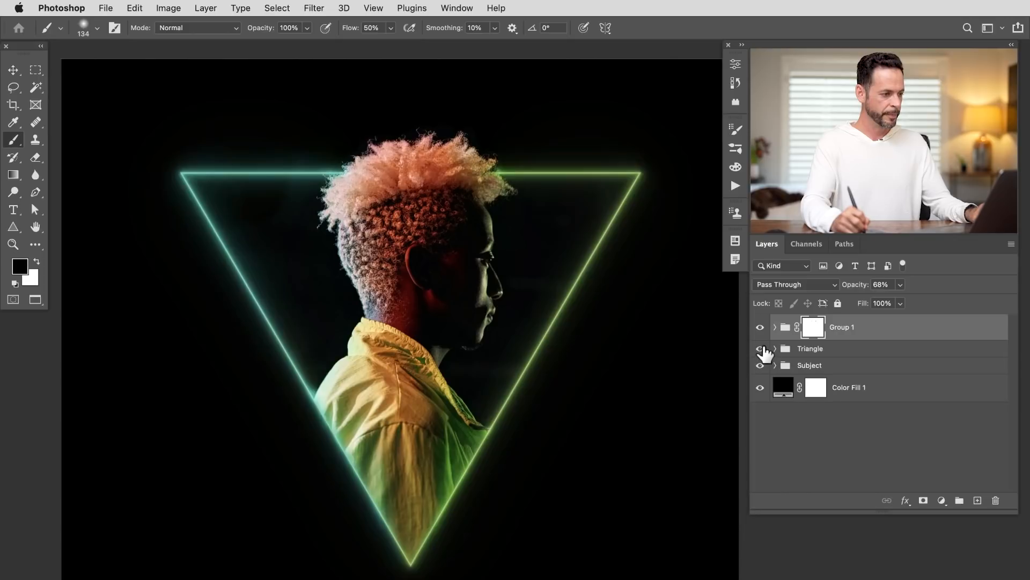
- Duplicate the Subject layer inside the Subject group and move the copy above all other layers
click(767, 352)
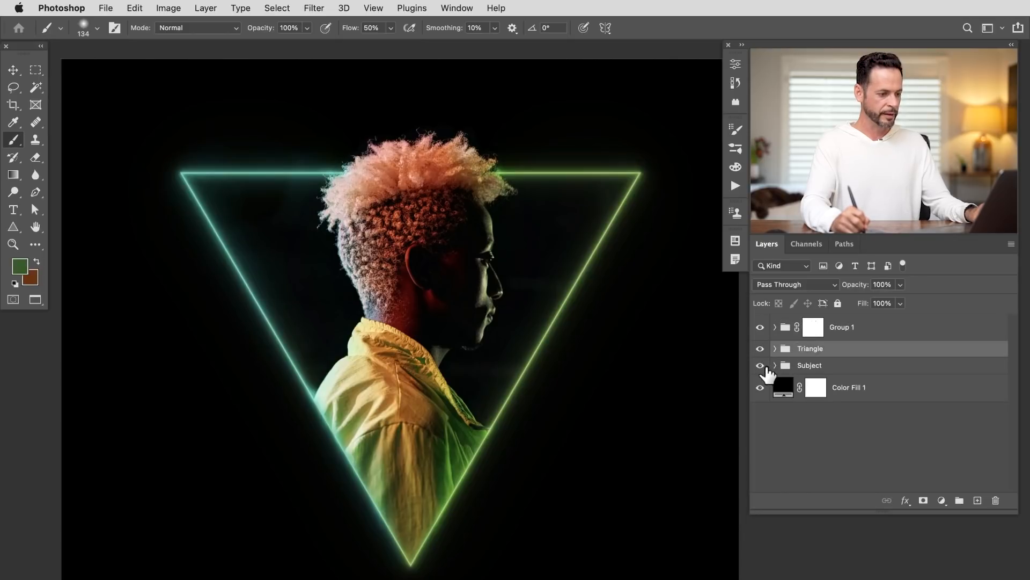
click(775, 365)
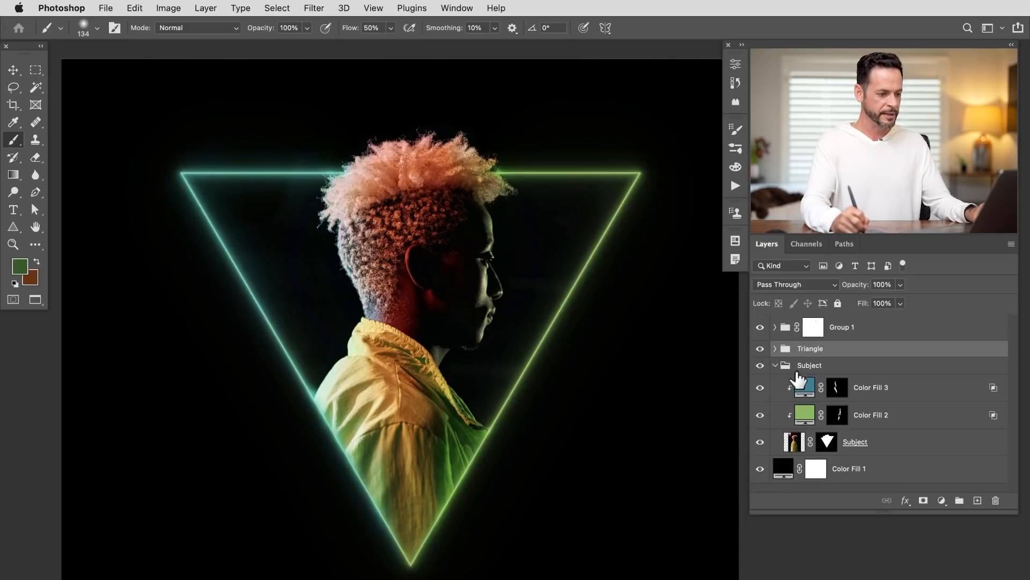
click(813, 452)
key(super+j)
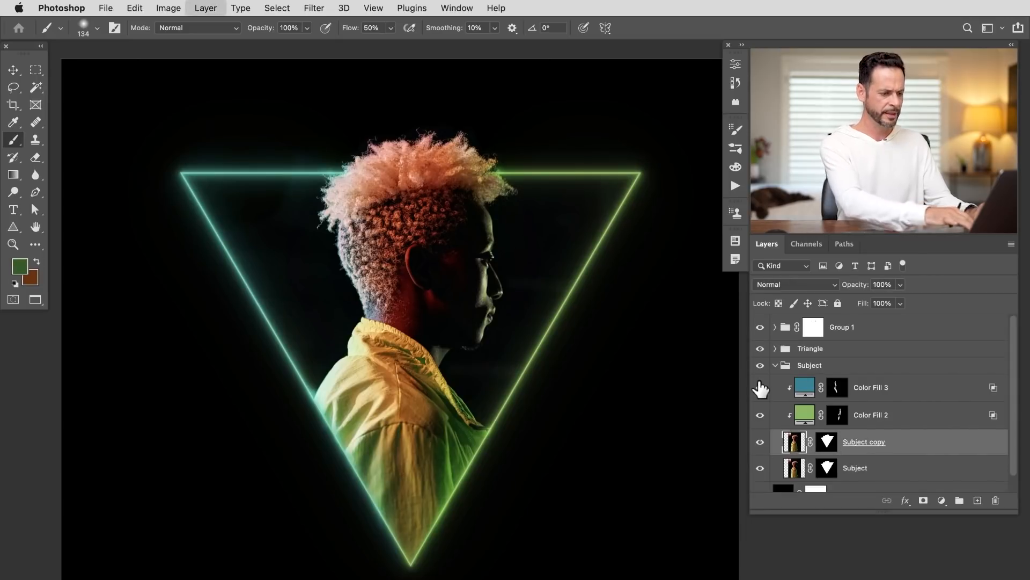
key(super+shift+bracketright)
key(super+shift+bracketright)
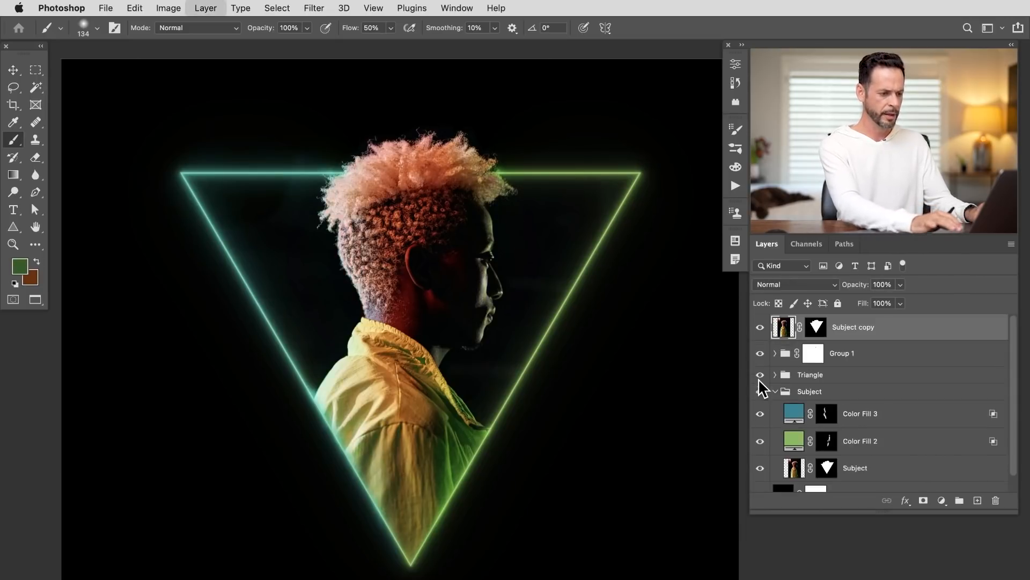
- Clip the Color Fill 3 and Color Fill 2 layers to the Subject layer again, and disable the Subject copy's layer mask
click(874, 414)
shift+click(883, 443)
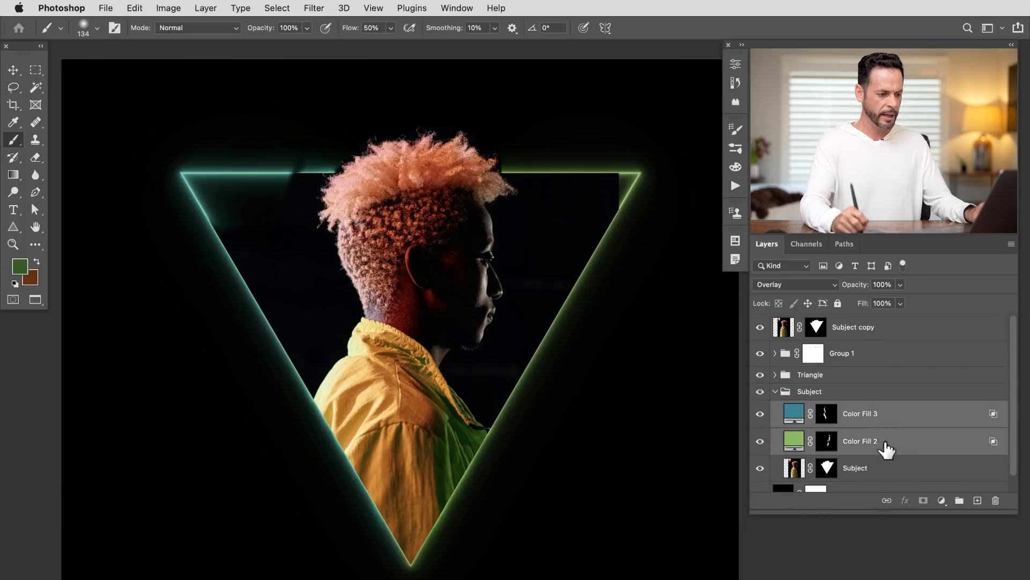
key(super+alt+g)
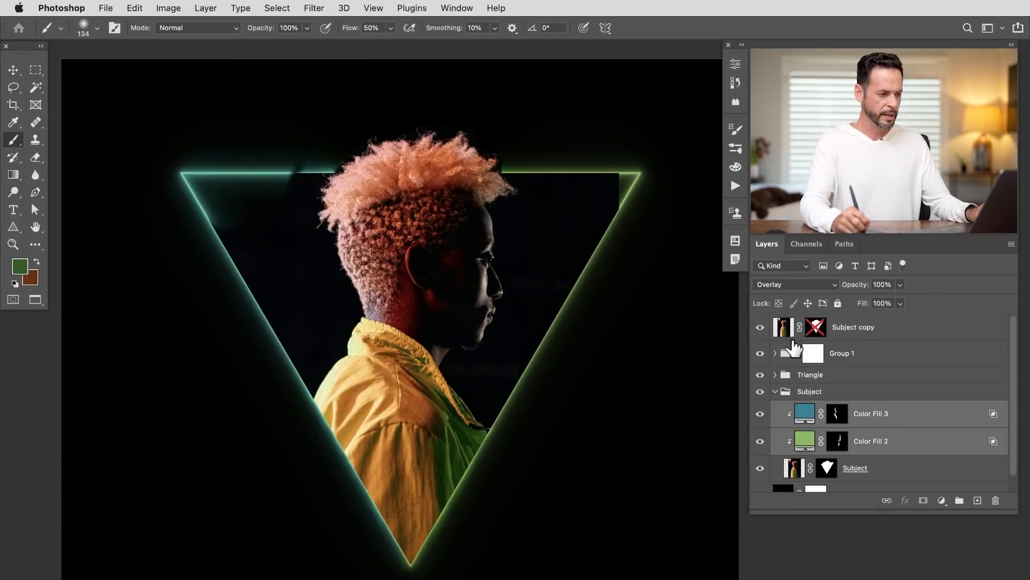
shift+click(816, 327)
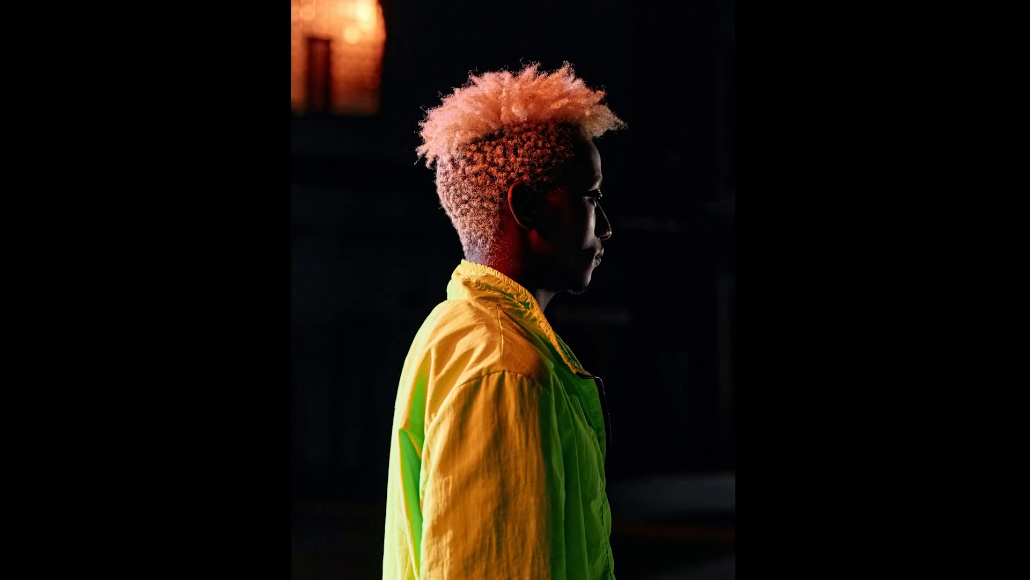